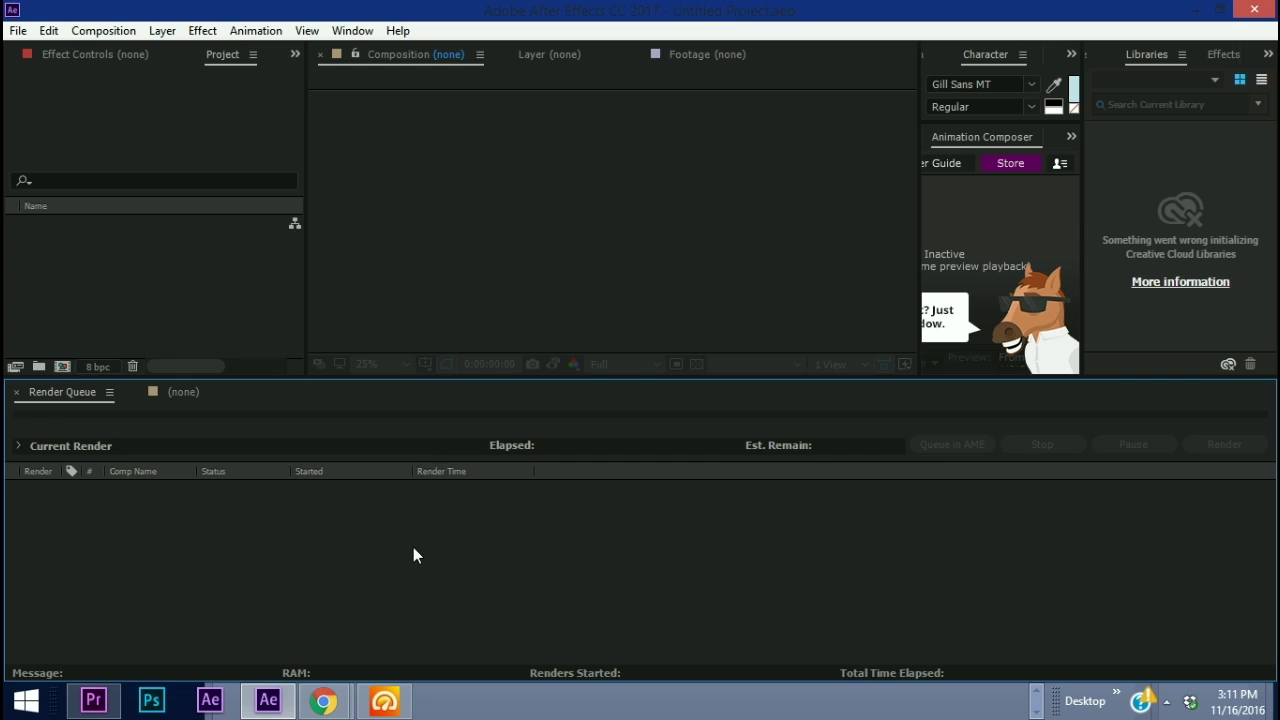
Create a 1920 x 1080 composition with the HDTV 1080 29.97 preset and add a medium gray-royal blue solid as background
key("ctrl+n")
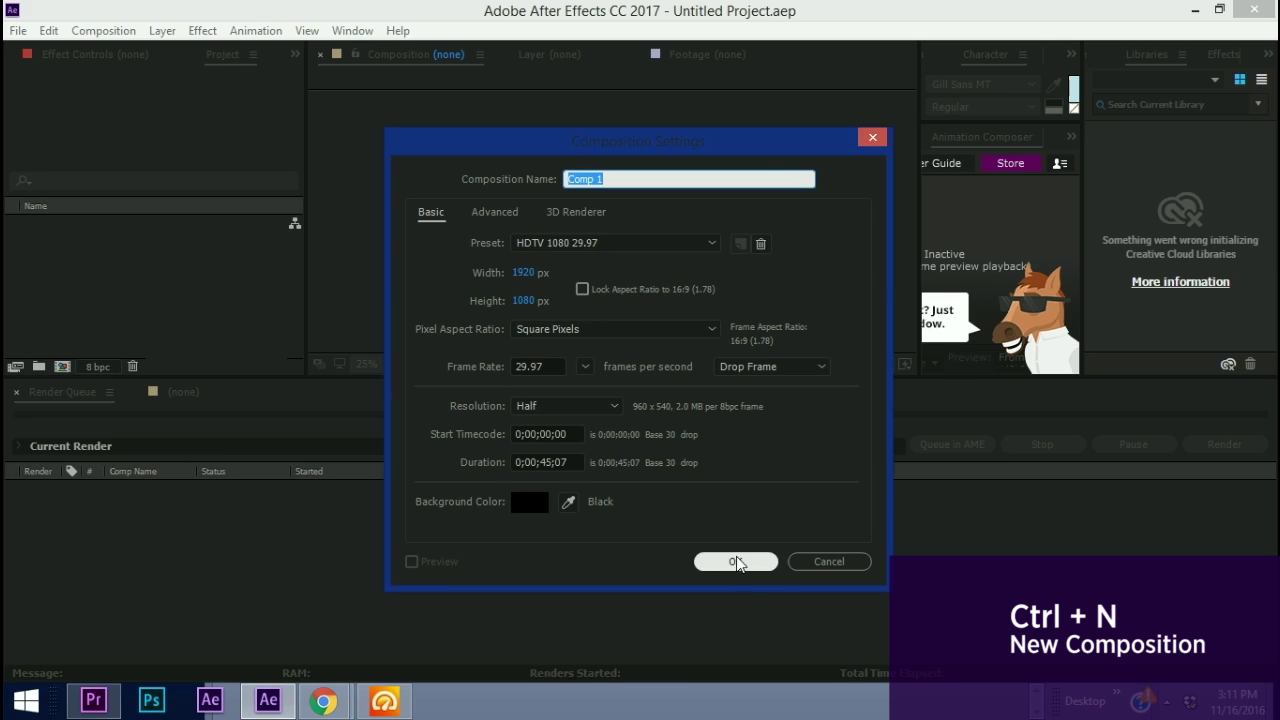
left_click(737, 563)
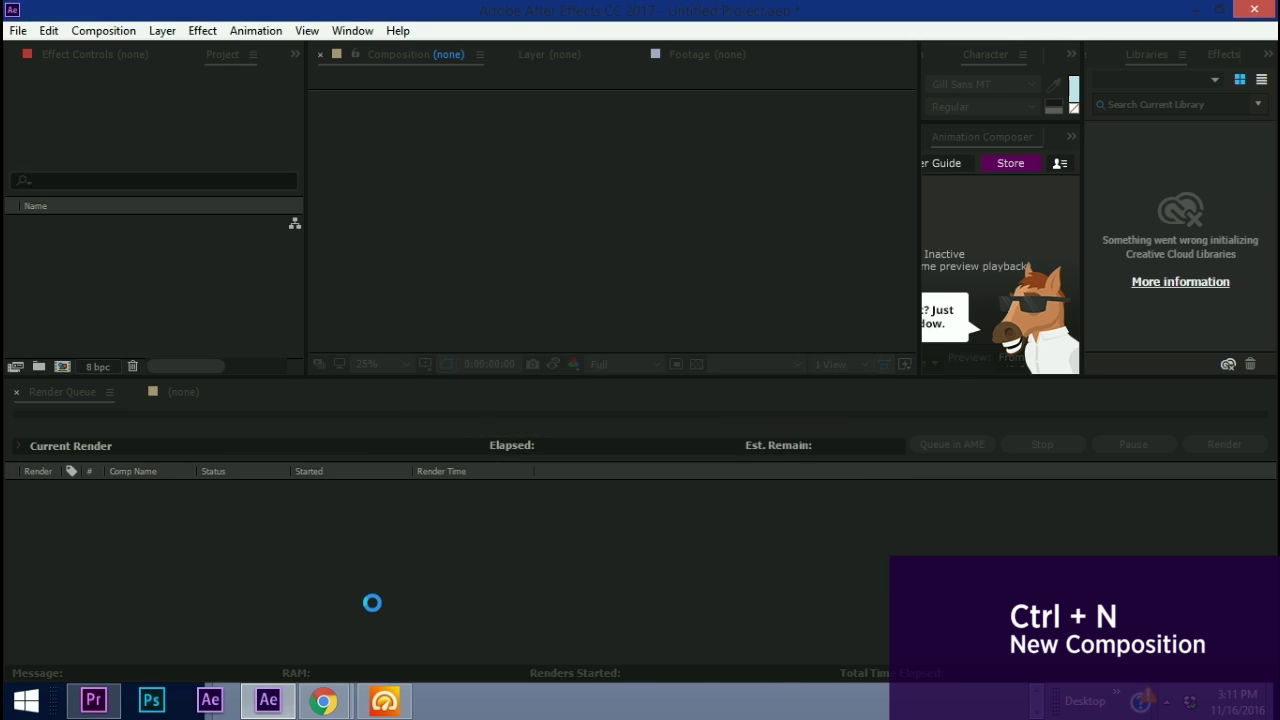
key("ctrl+y")
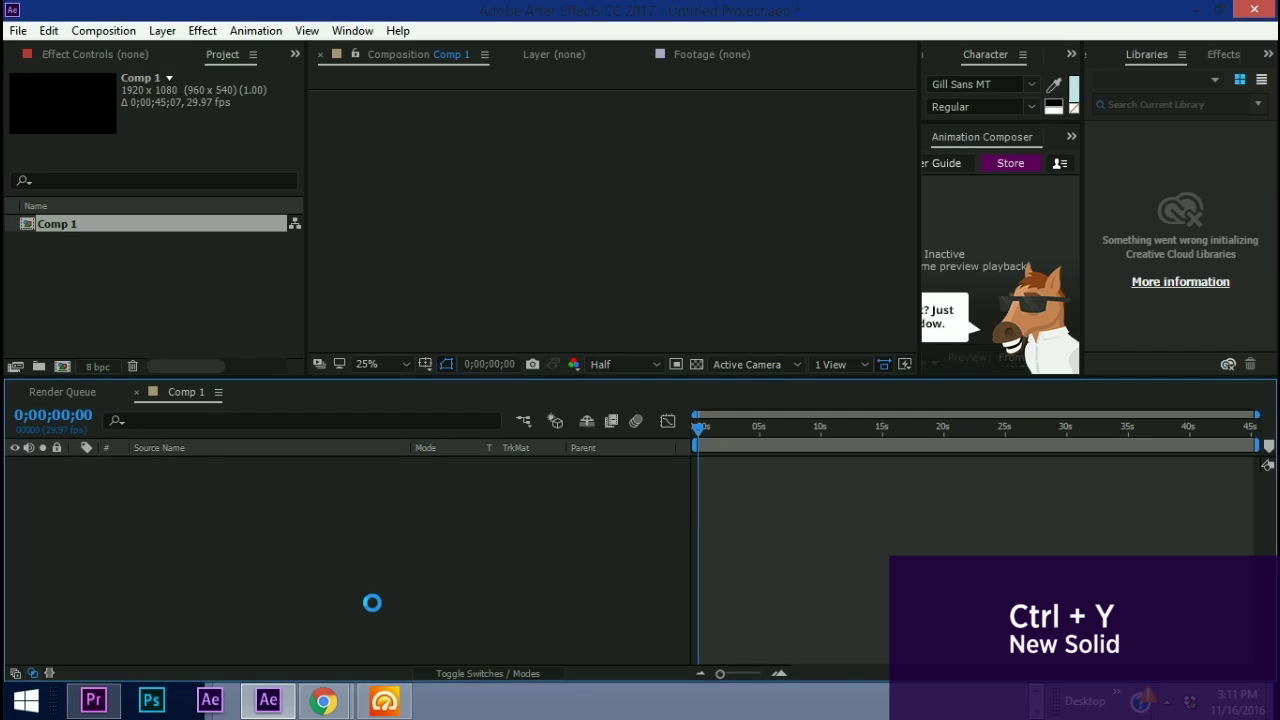
left_click(837, 442)
key("Return")
key("Return")
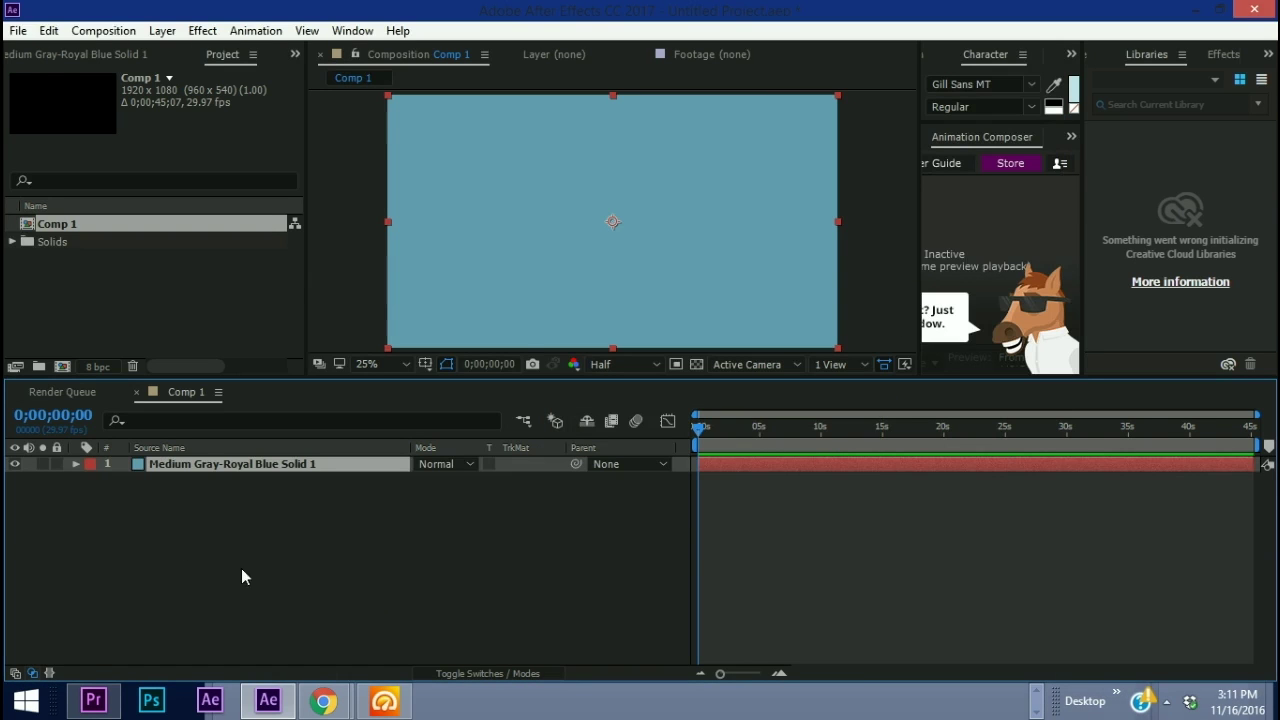
Add a new shape layer above the blue solid and give it a rectangle path
right_click(297, 534)
mouse_move(374, 357)
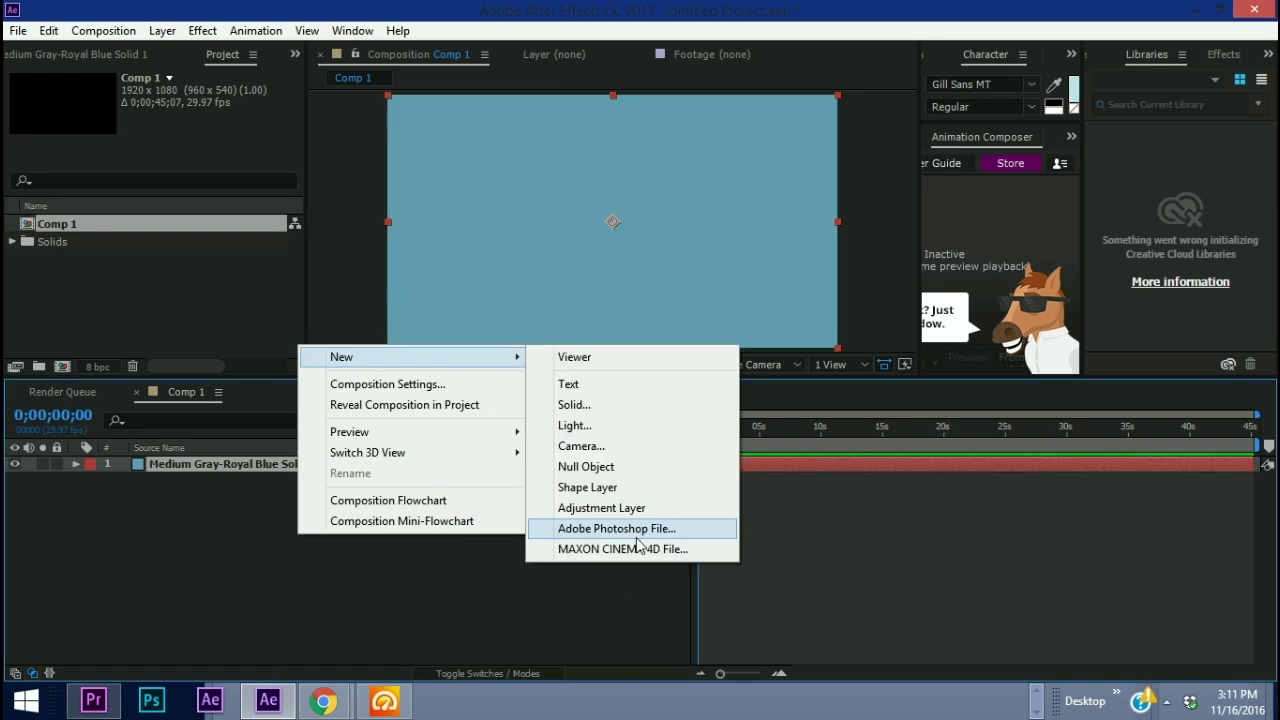
left_click(587, 487)
left_click(554, 511)
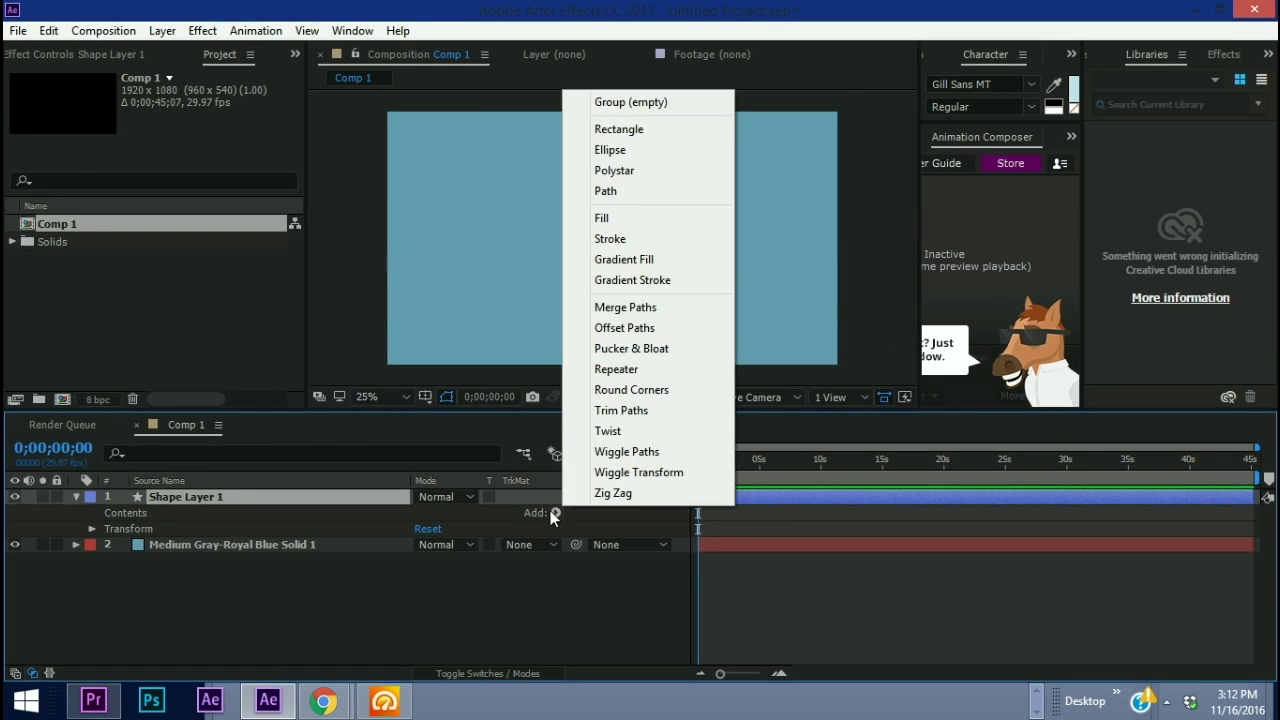
left_click(619, 129)
Add a fill to the rectangle's shape layer and color it orange-yellow
left_click(555, 512)
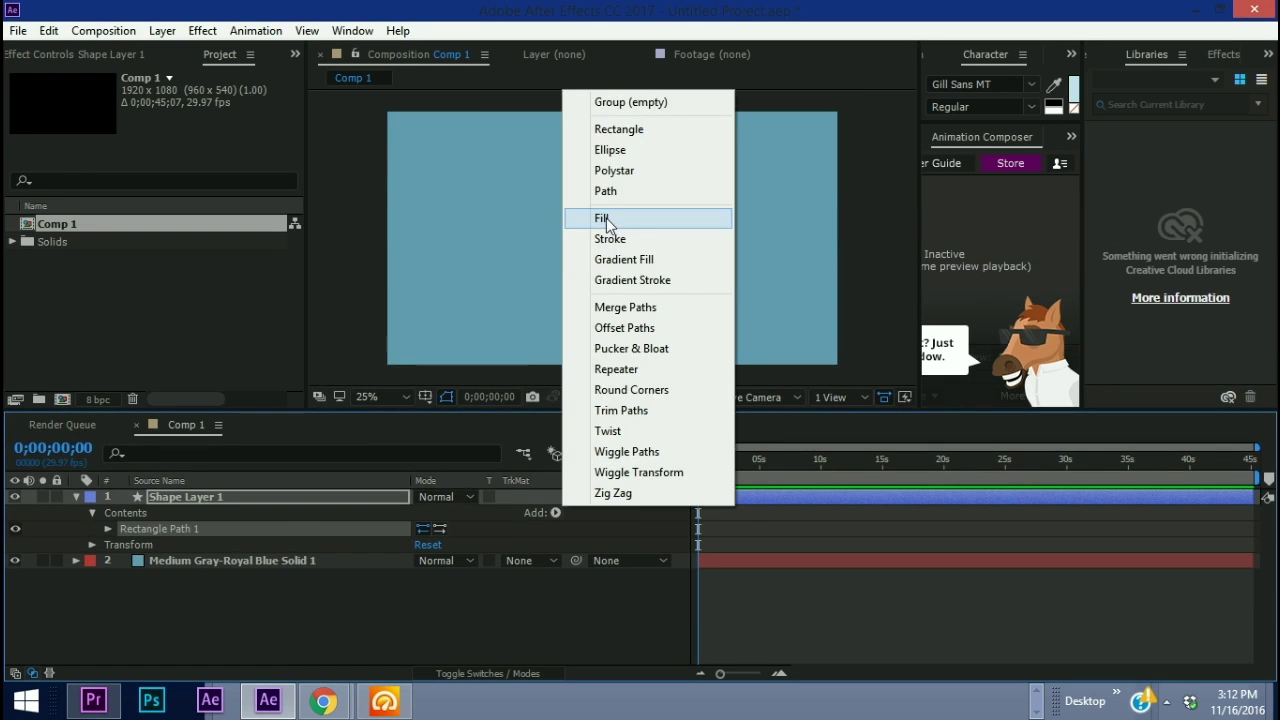
left_click(610, 218)
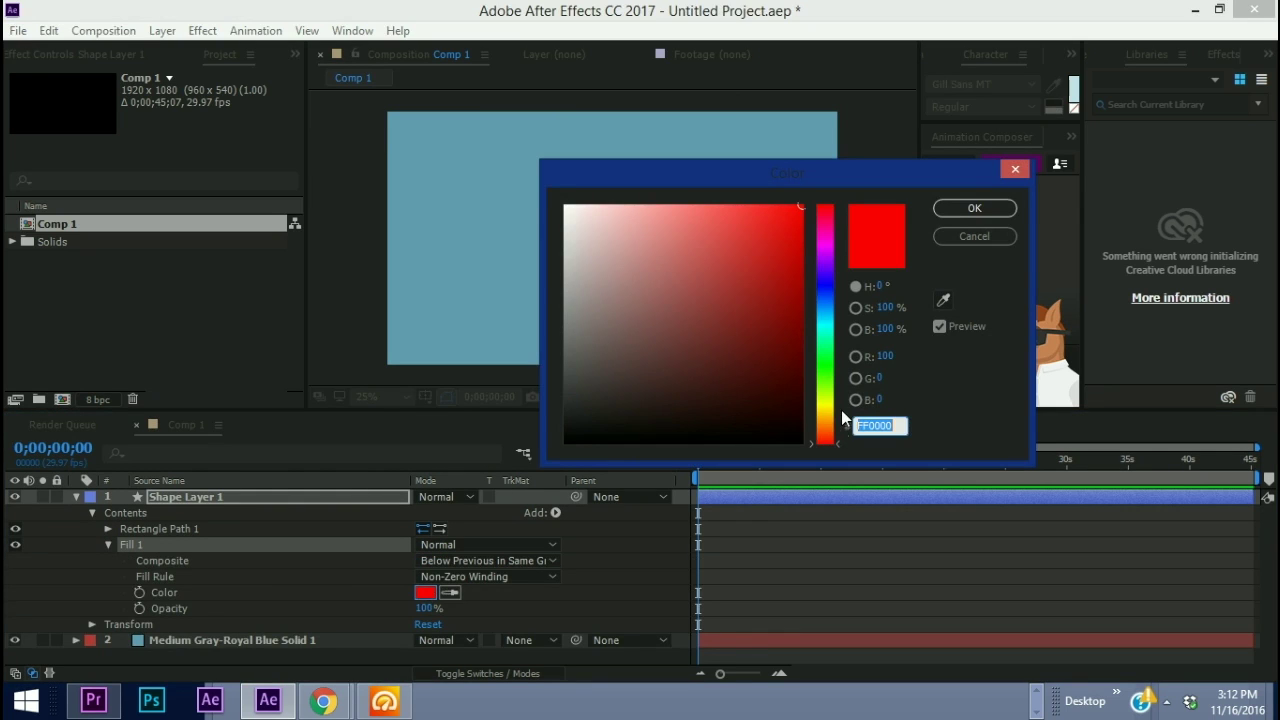
left_click(828, 419)
key("Return")
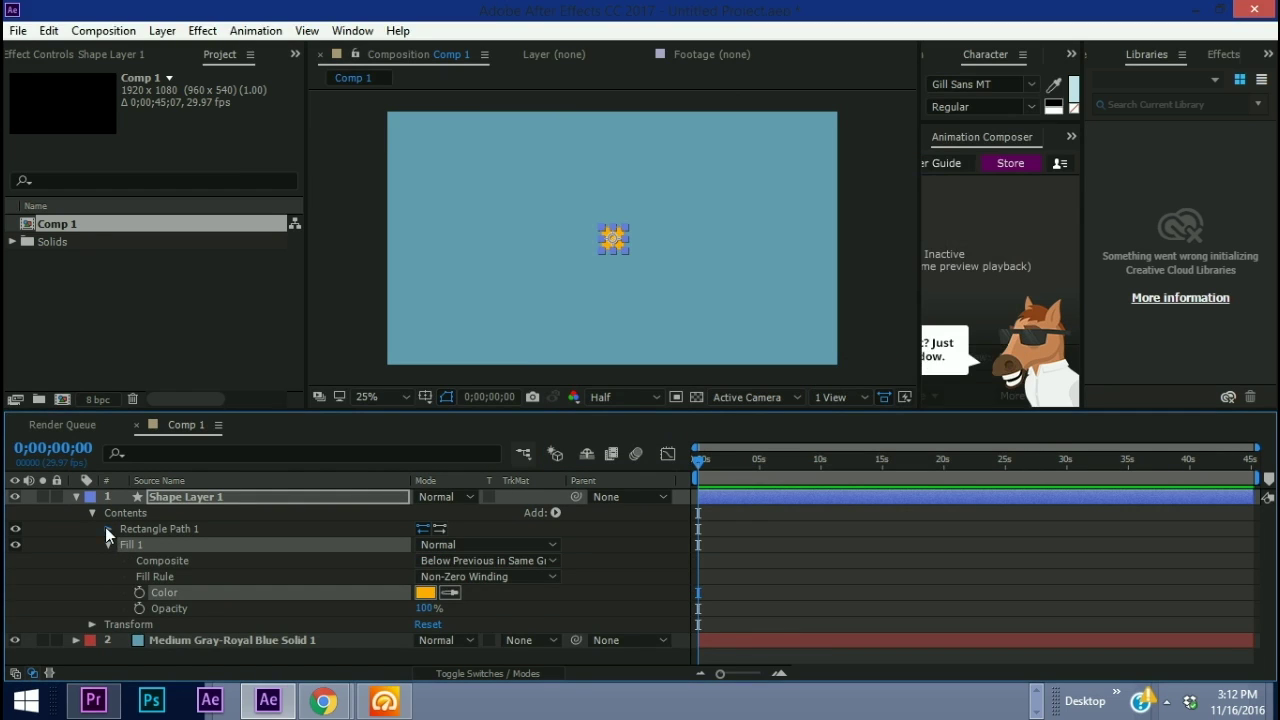
Set the rectangle path's size to 192 x 1080 to make a full-height vertical bar
left_click(108, 529)
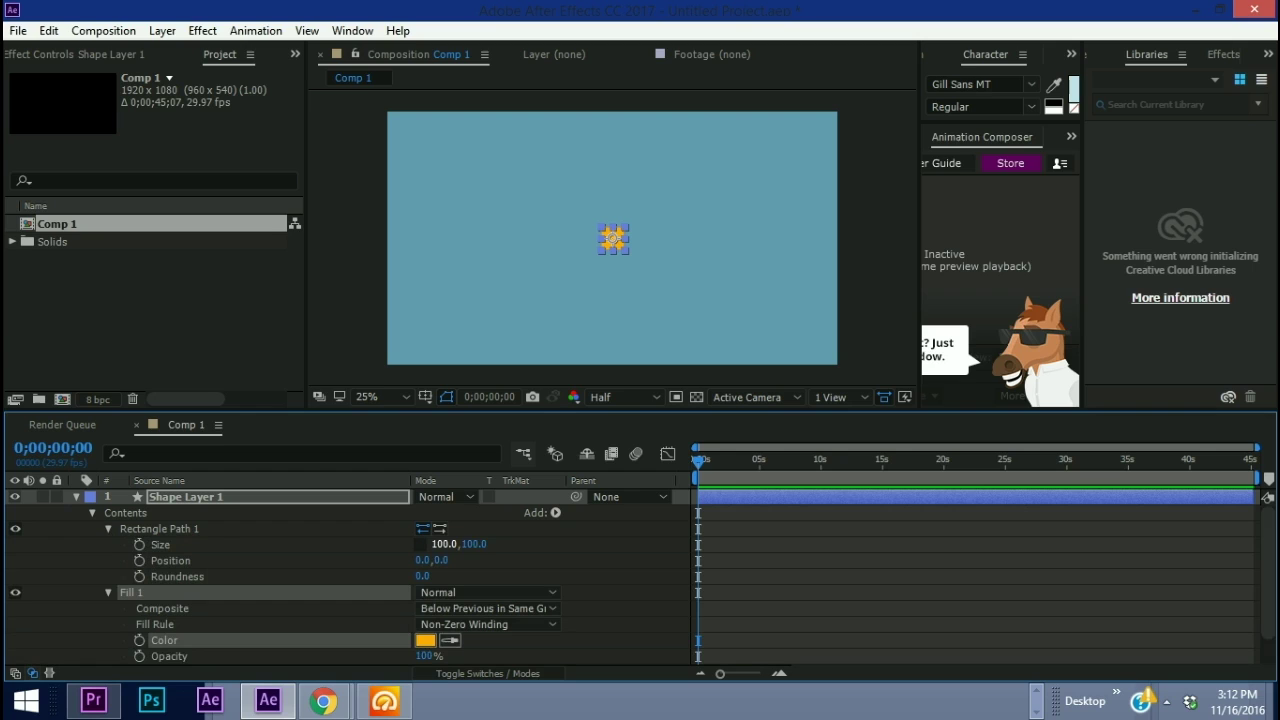
left_click(474, 544)
key("Return")
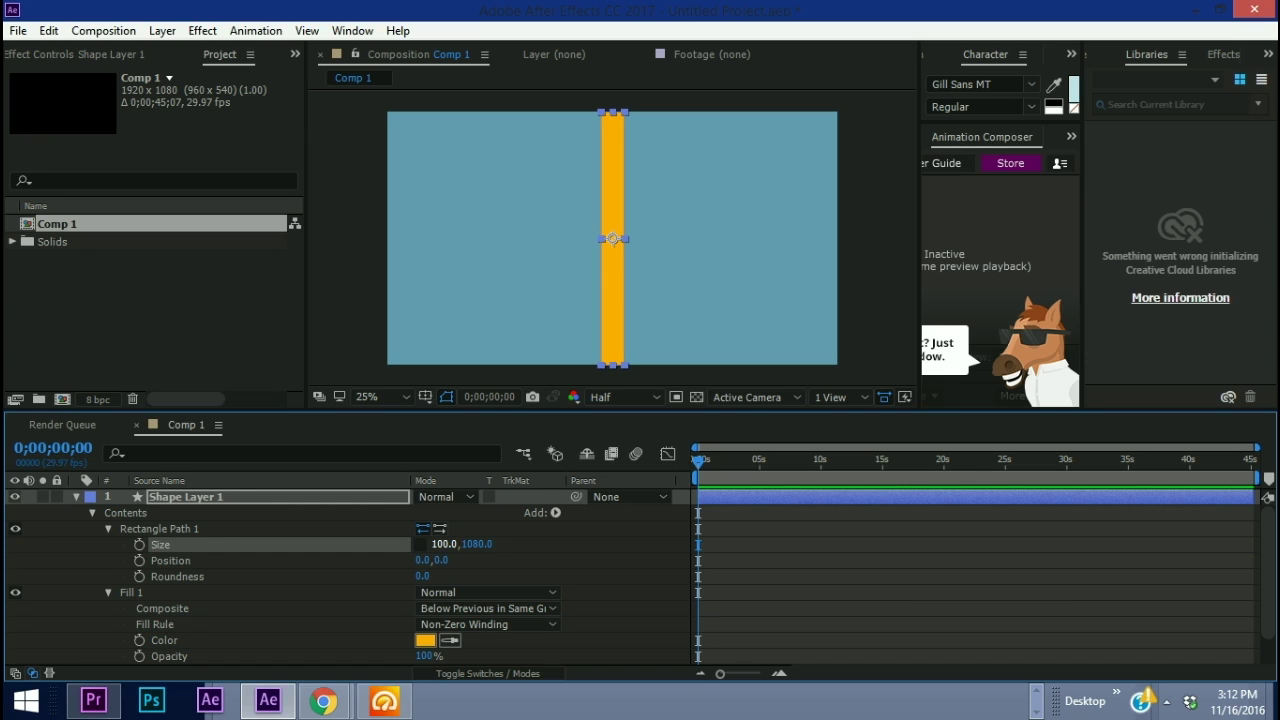
left_click(444, 544)
type("1920")
key("Return")
Move the bar's anchor point from its center to its bottom-left corner with the Pan Behind tool
key("y")
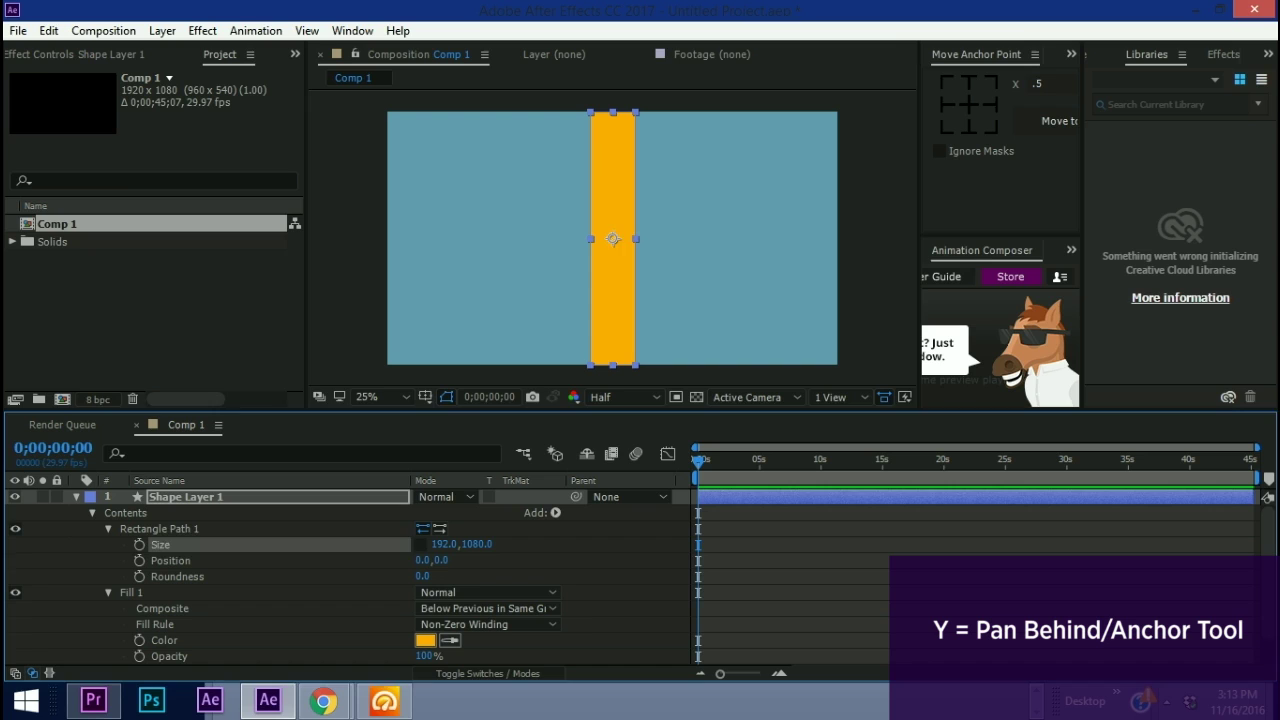
mouse_move(613, 239)
left_mouse_down()
mouse_move(590, 365)
mouse_move(634, 366)
mouse_move(634, 239)
mouse_move(613, 238)
left_mouse_up()
left_click_drag(590, 365, 590, 365)
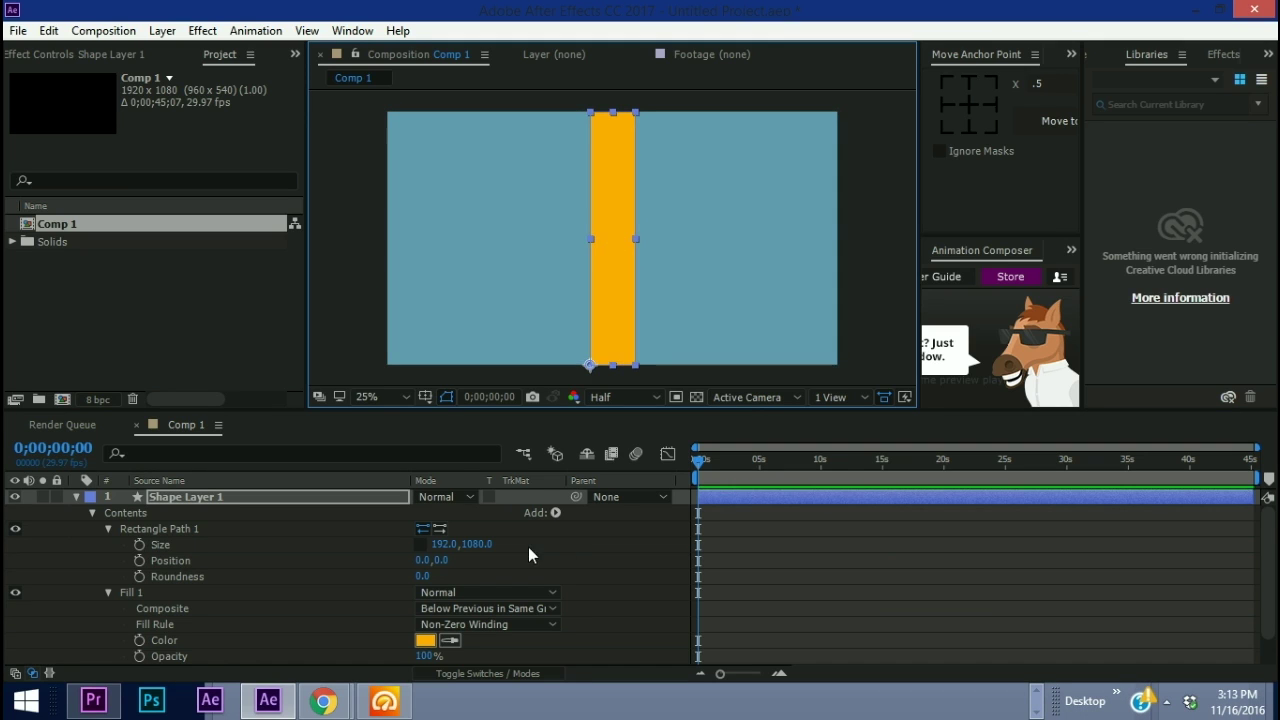
Set the bar layer's X position to 0 so it sits against the frame's left edge
type("p")
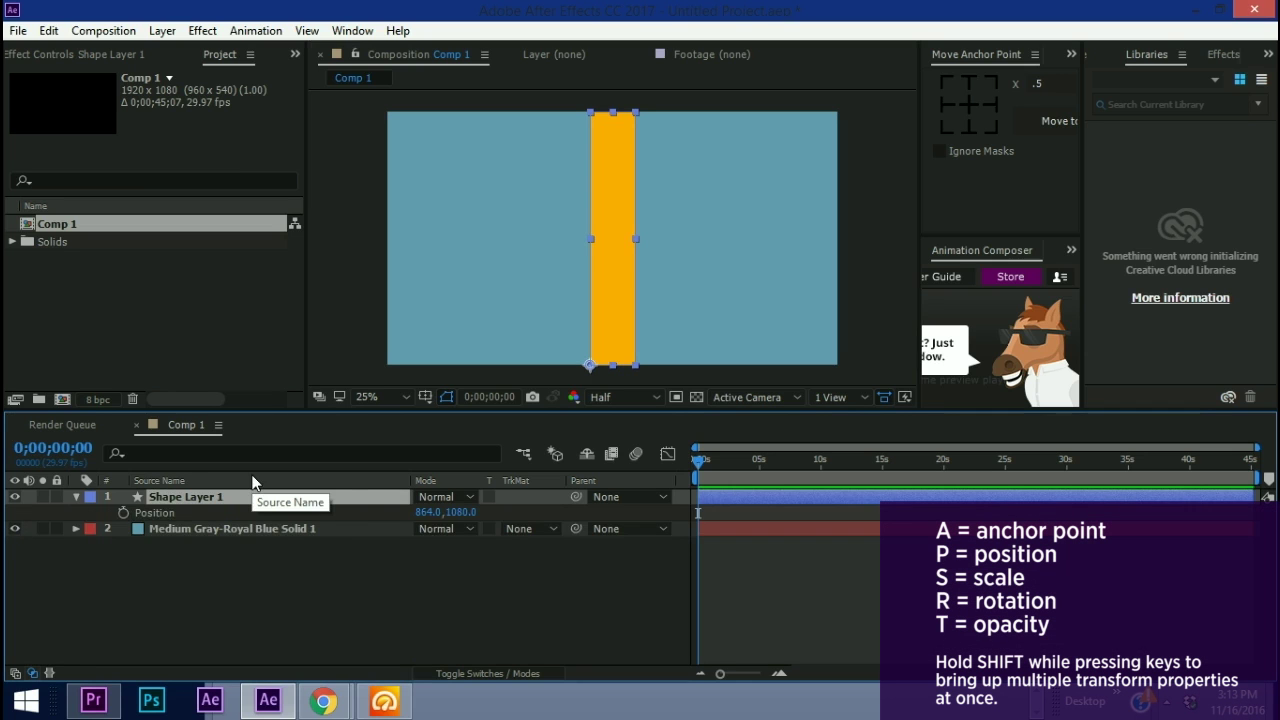
type("0")
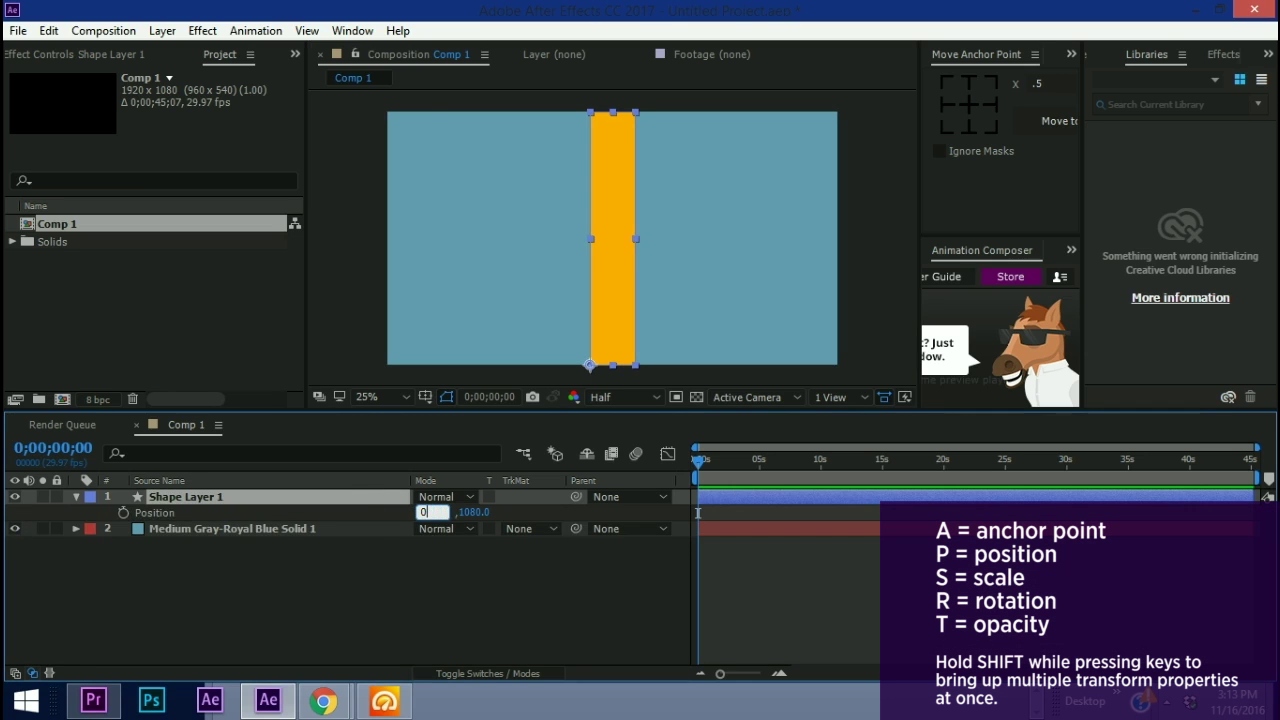
key("Return")
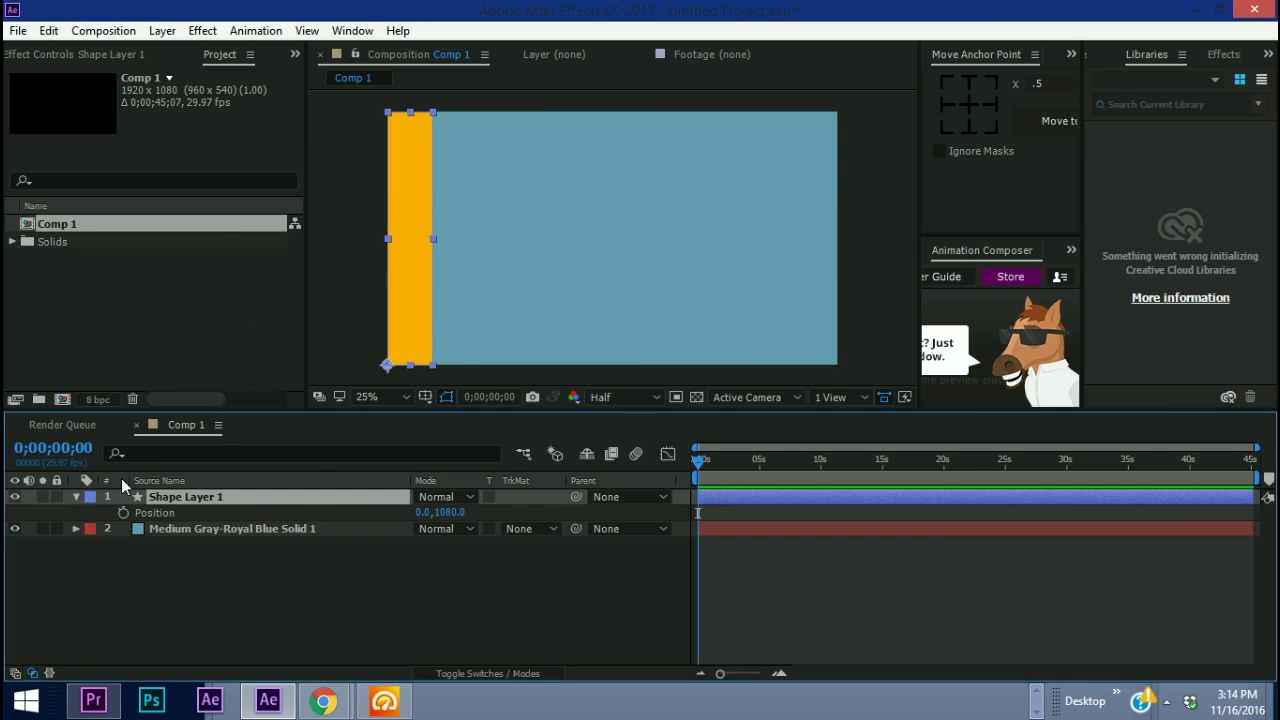
Add Scale keyframes to the bar layer at frame 0 and frame 10, with the scale proportions unlinked
left_click(77, 498)
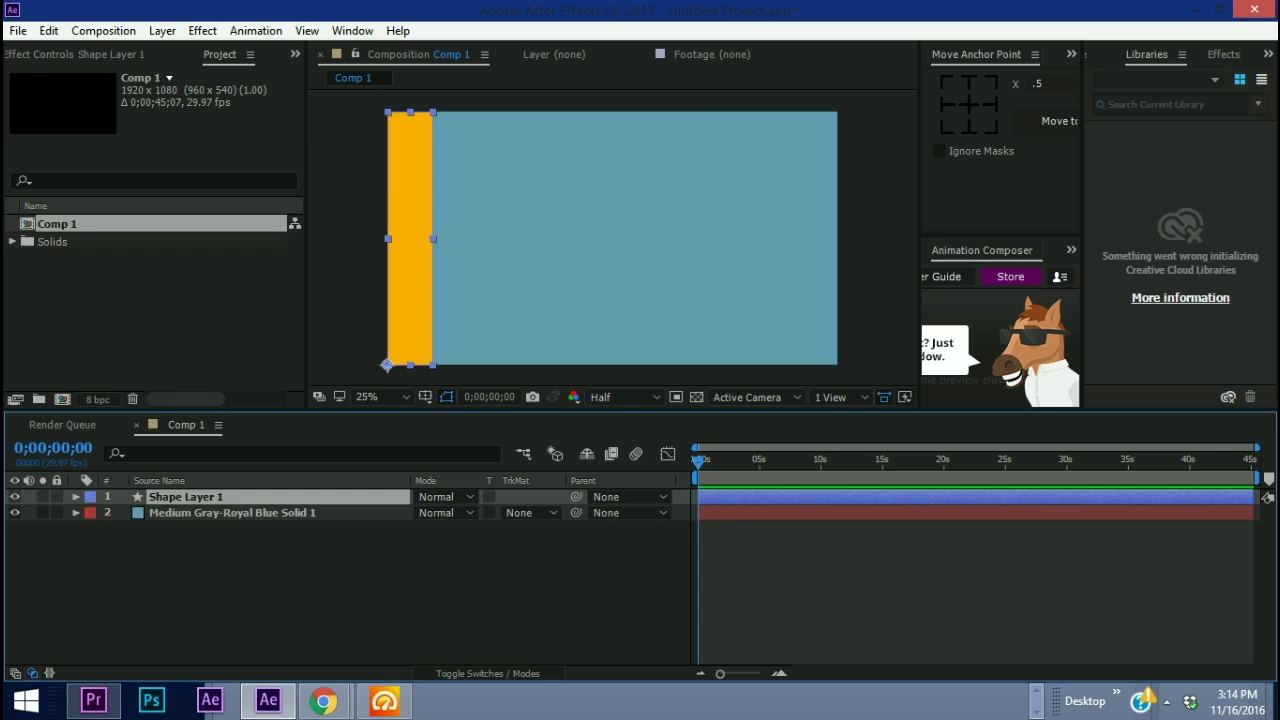
left_click(75, 498)
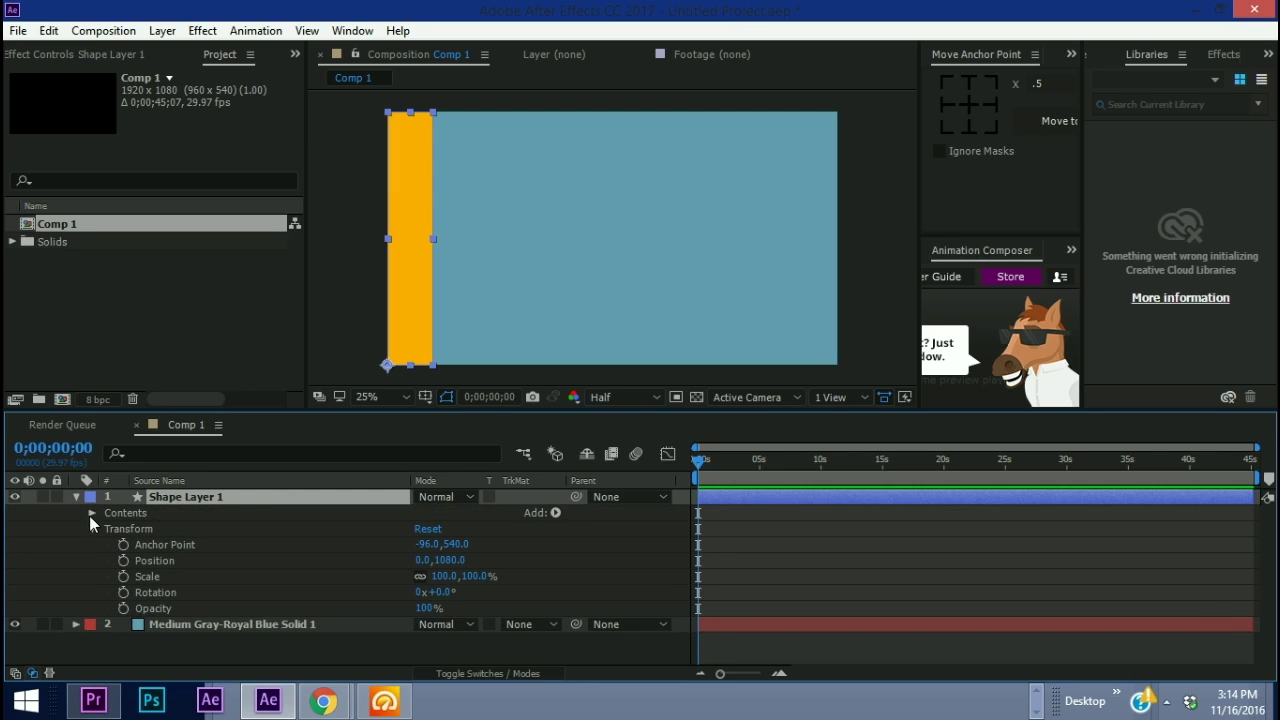
left_click(91, 513)
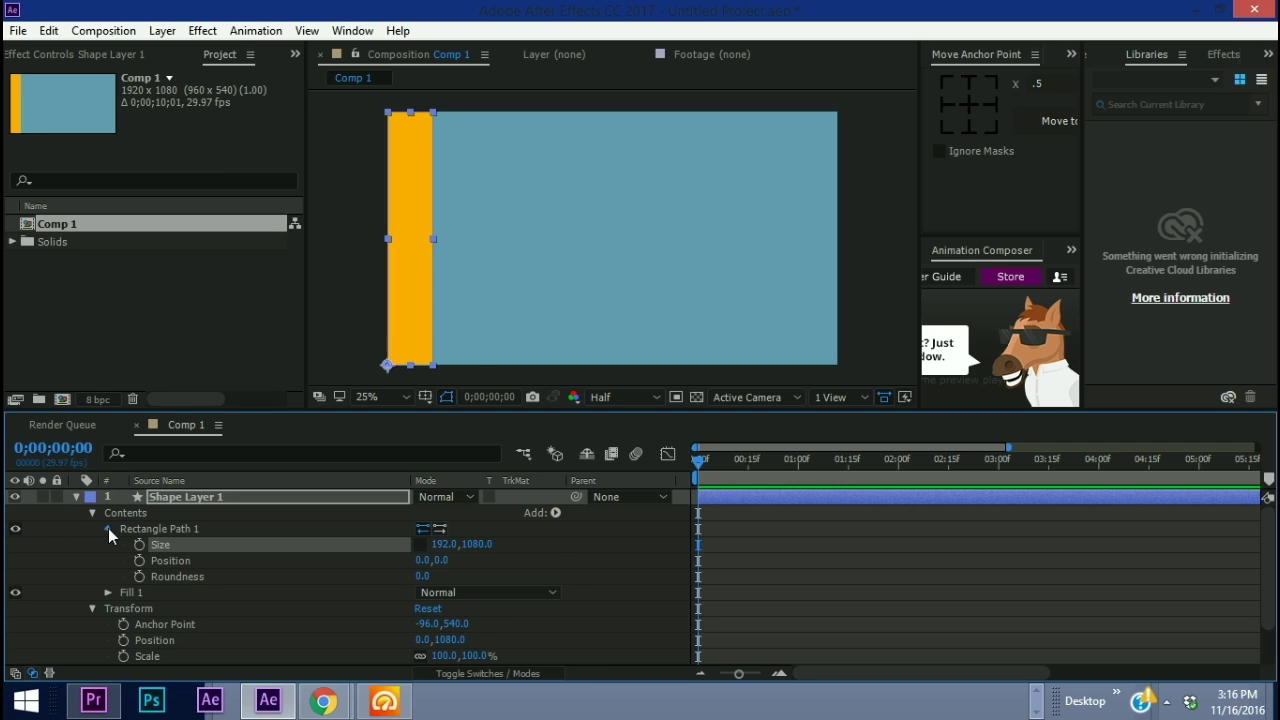
left_click(108, 528)
left_click(92, 513)
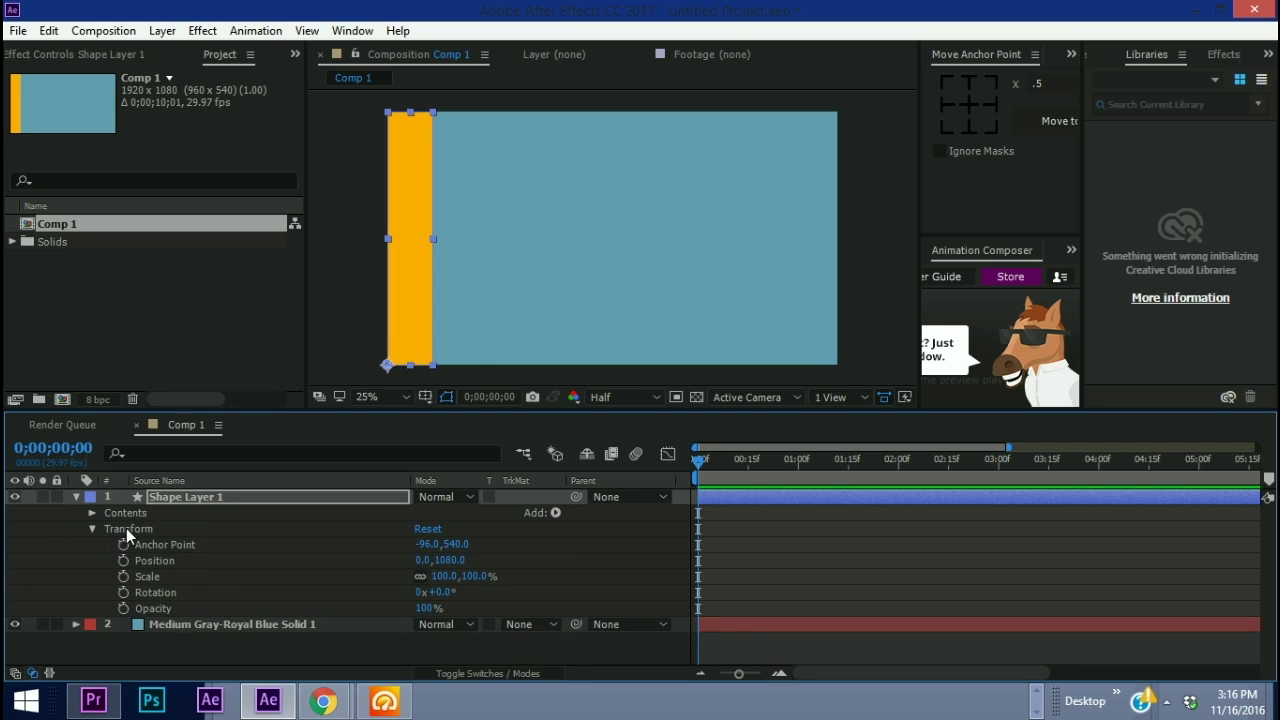
left_click(126, 528)
left_click(151, 498)
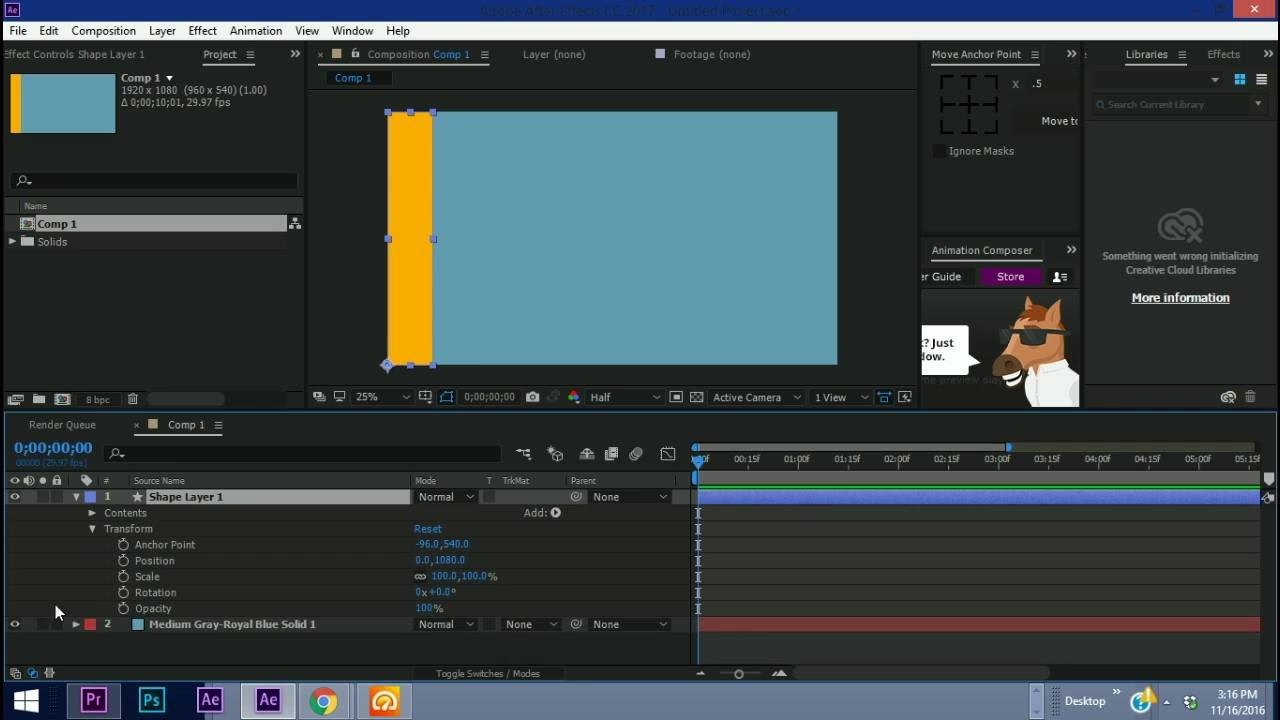
left_click(123, 577)
key("shift+Page_Down")
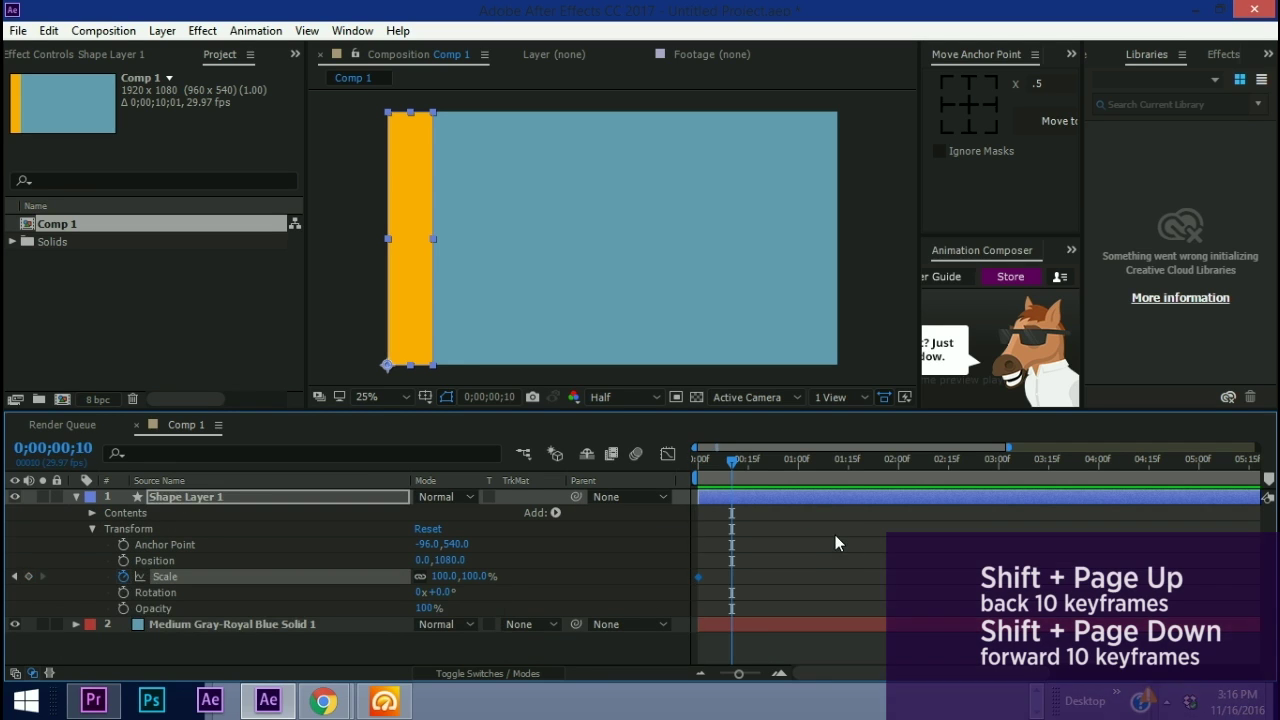
left_click(421, 577)
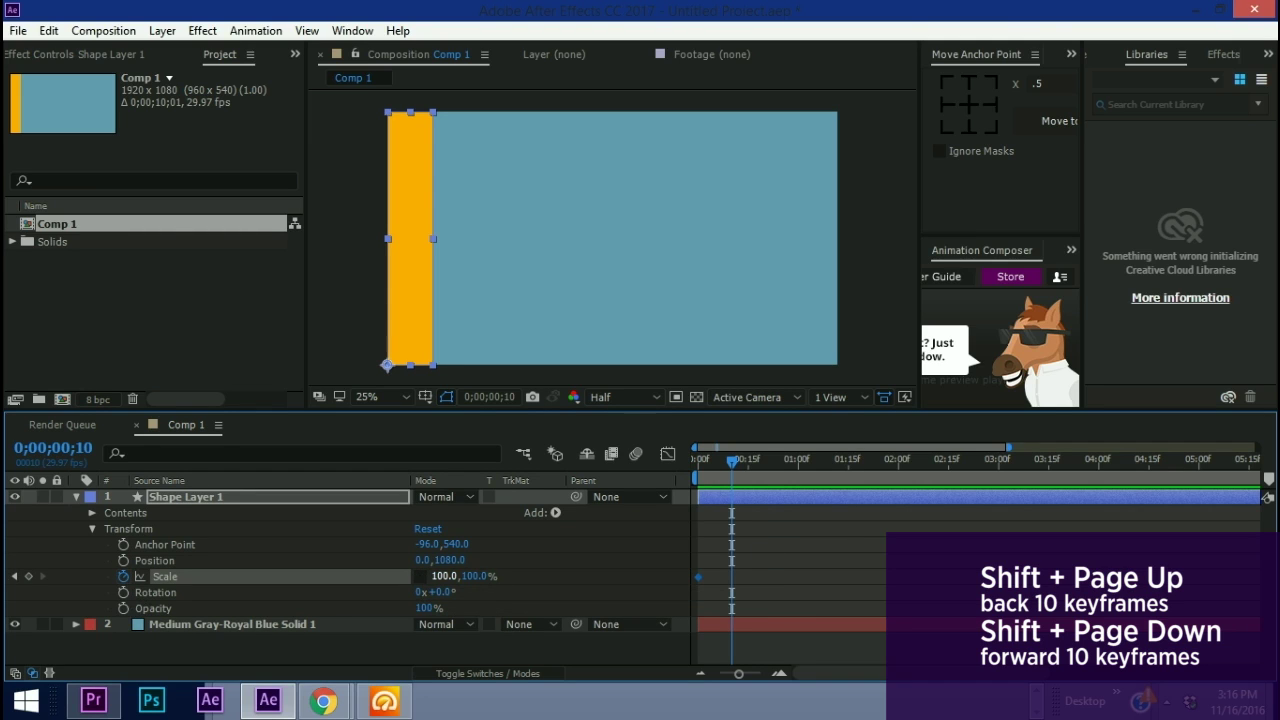
left_click(28, 577)
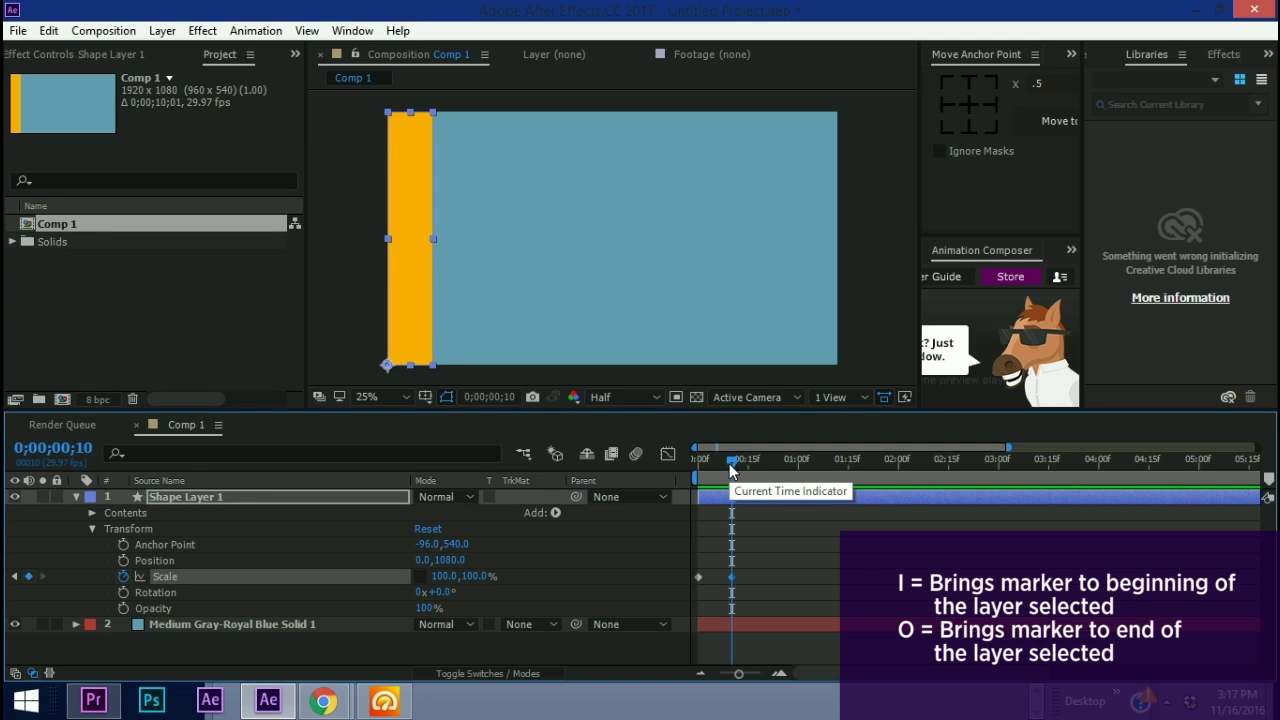
Set the bar's vertical scale to 0% on the keyframe at the layer's start and scrub through the growth animation
key("i")
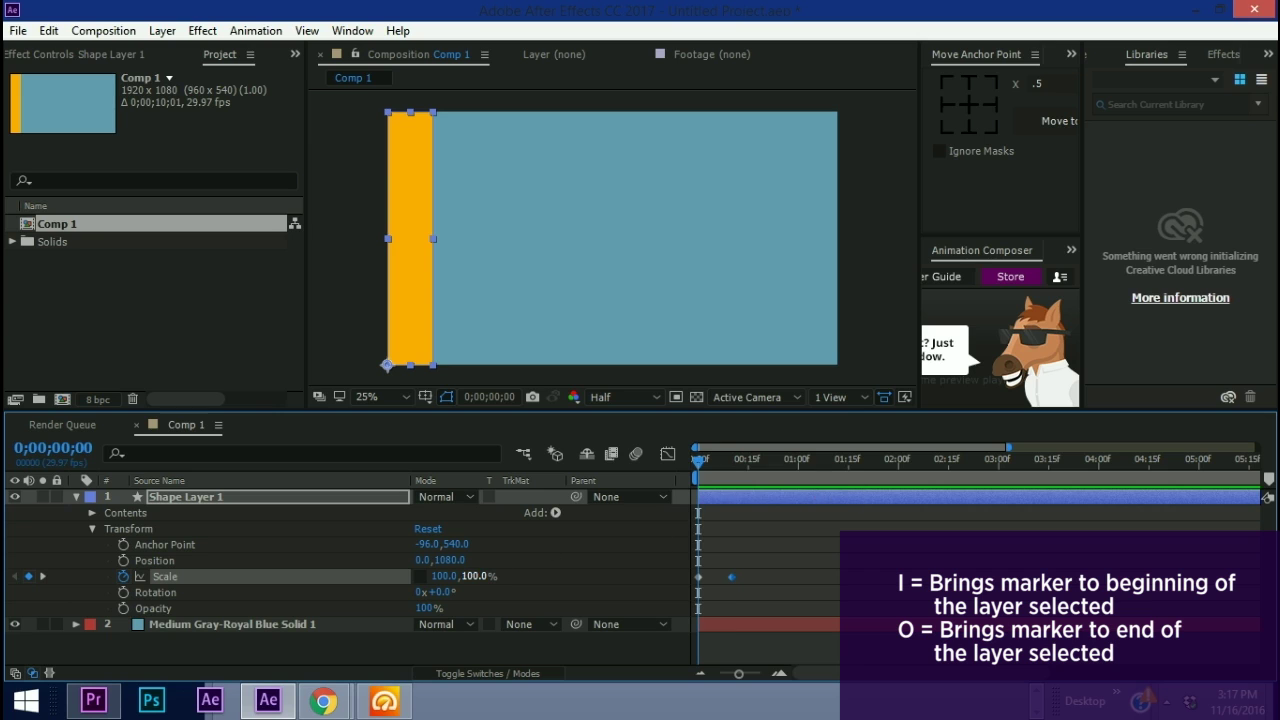
left_click(484, 576)
type("0")
key("Return")
left_click_drag(699, 462, 788, 461)
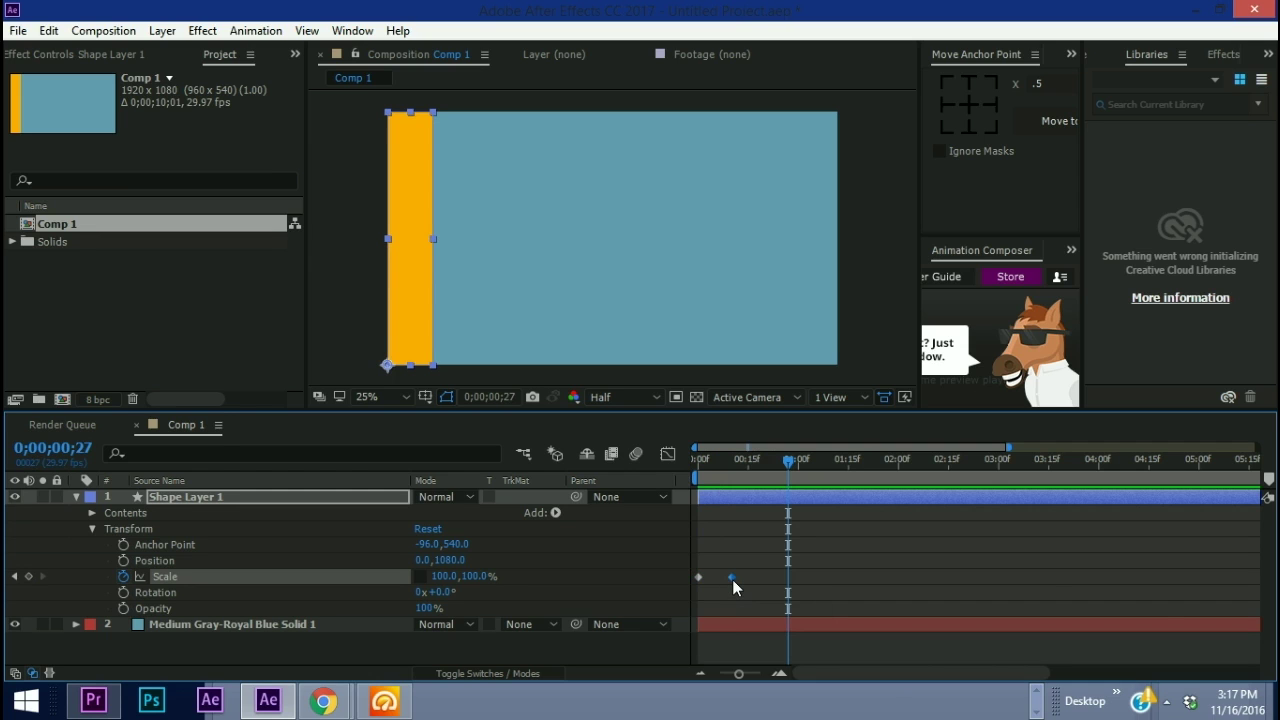
Apply Easy Ease In to the second Scale keyframe, extend its speed-graph handle toward the first keyframe, and preview the animation
key("shift+F9")
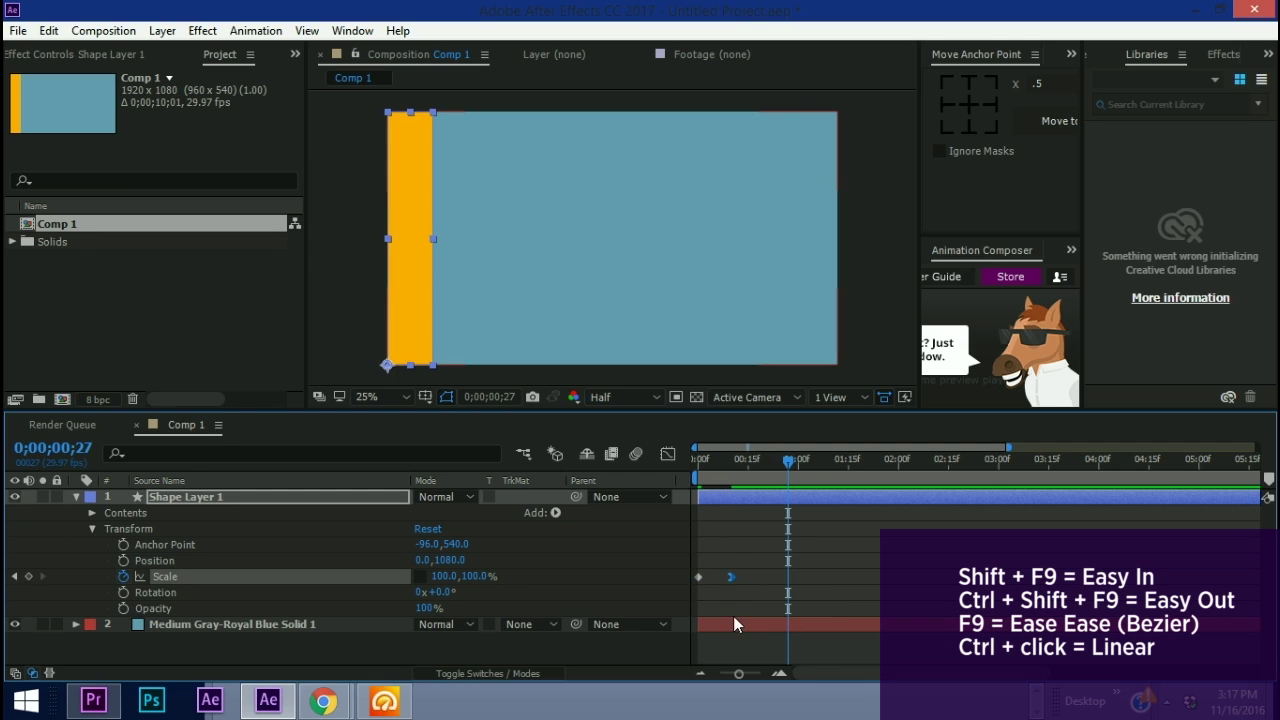
left_click(735, 459)
left_click(668, 454)
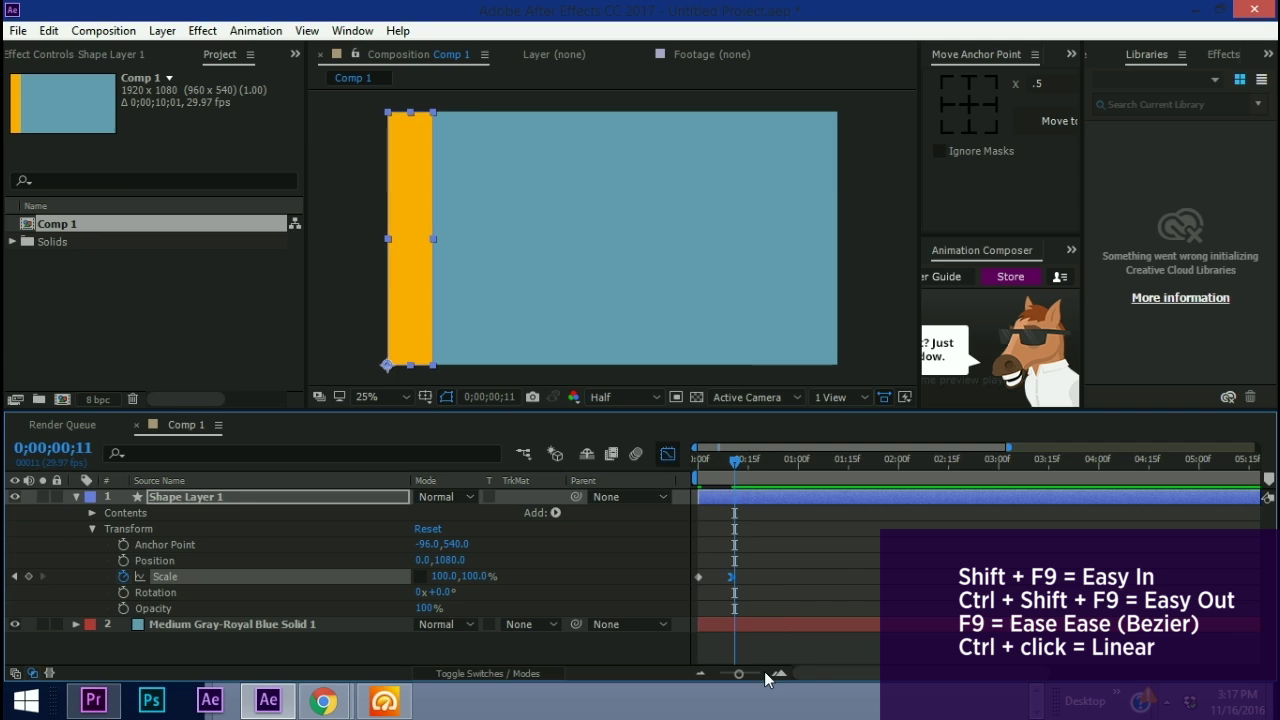
left_click_drag(739, 673, 752, 673)
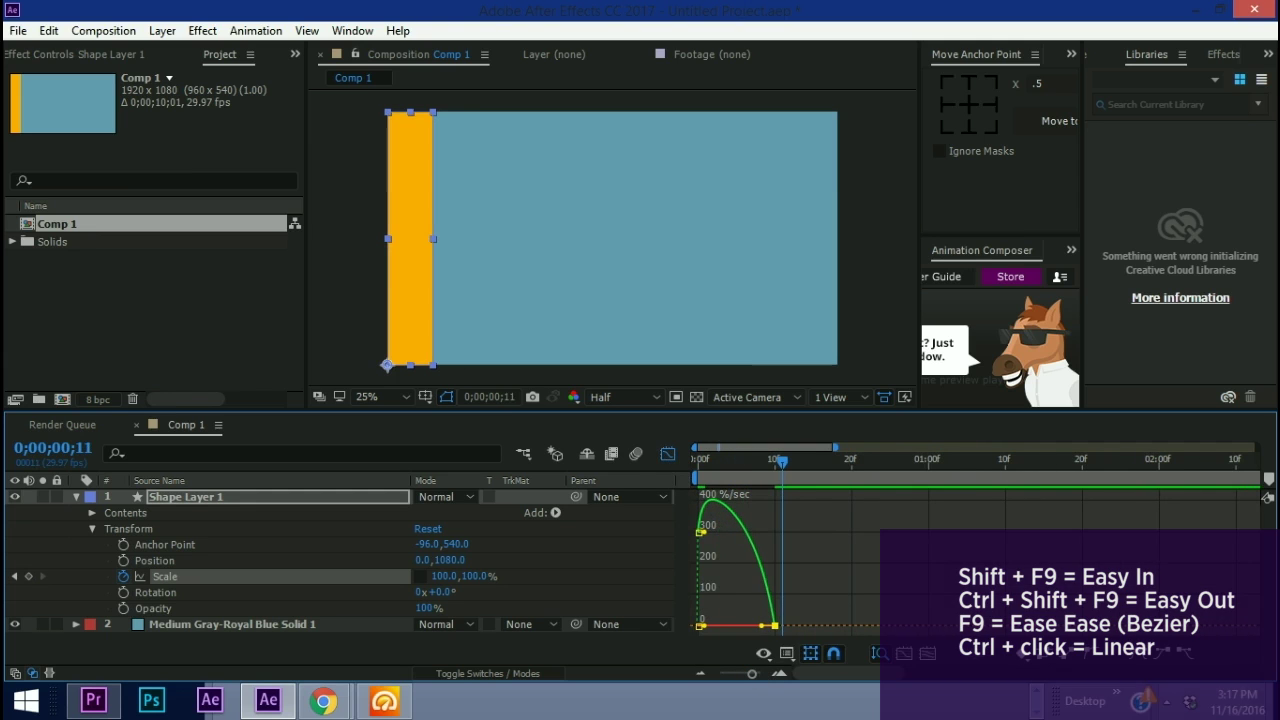
left_click_drag(758, 625, 706, 625)
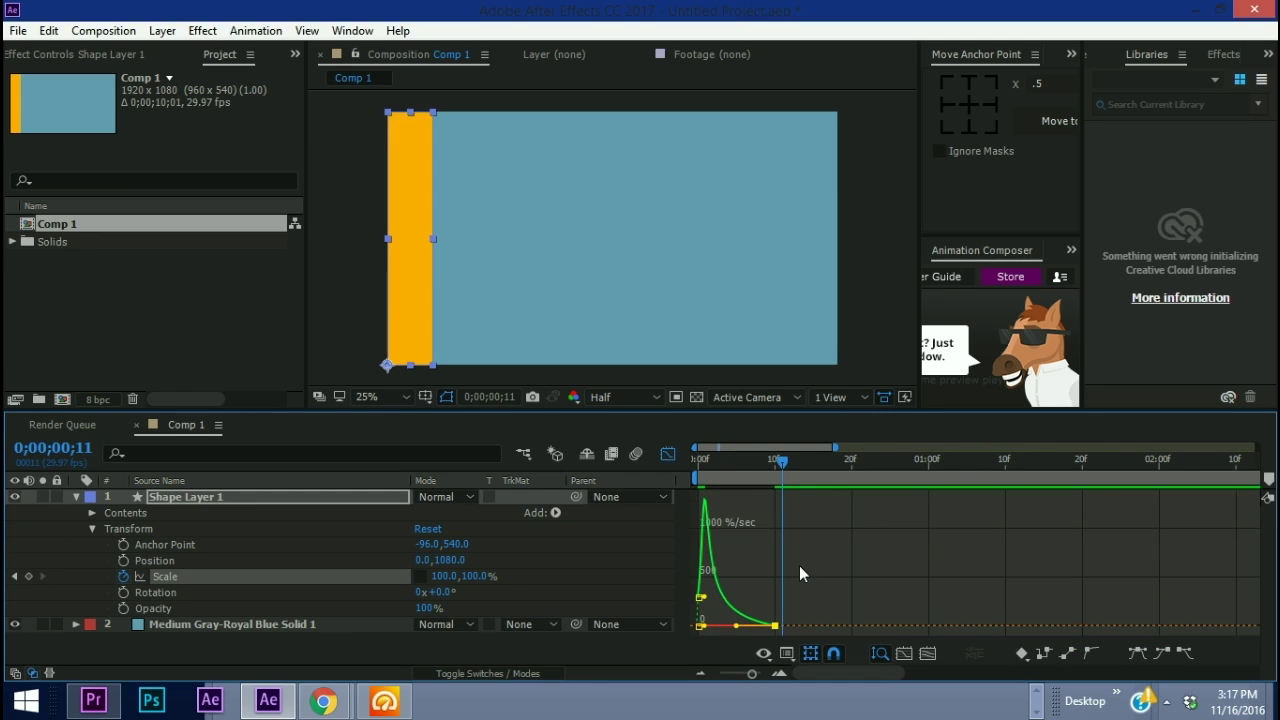
left_click(668, 455)
left_click_drag(691, 457, 684, 459)
key("space")
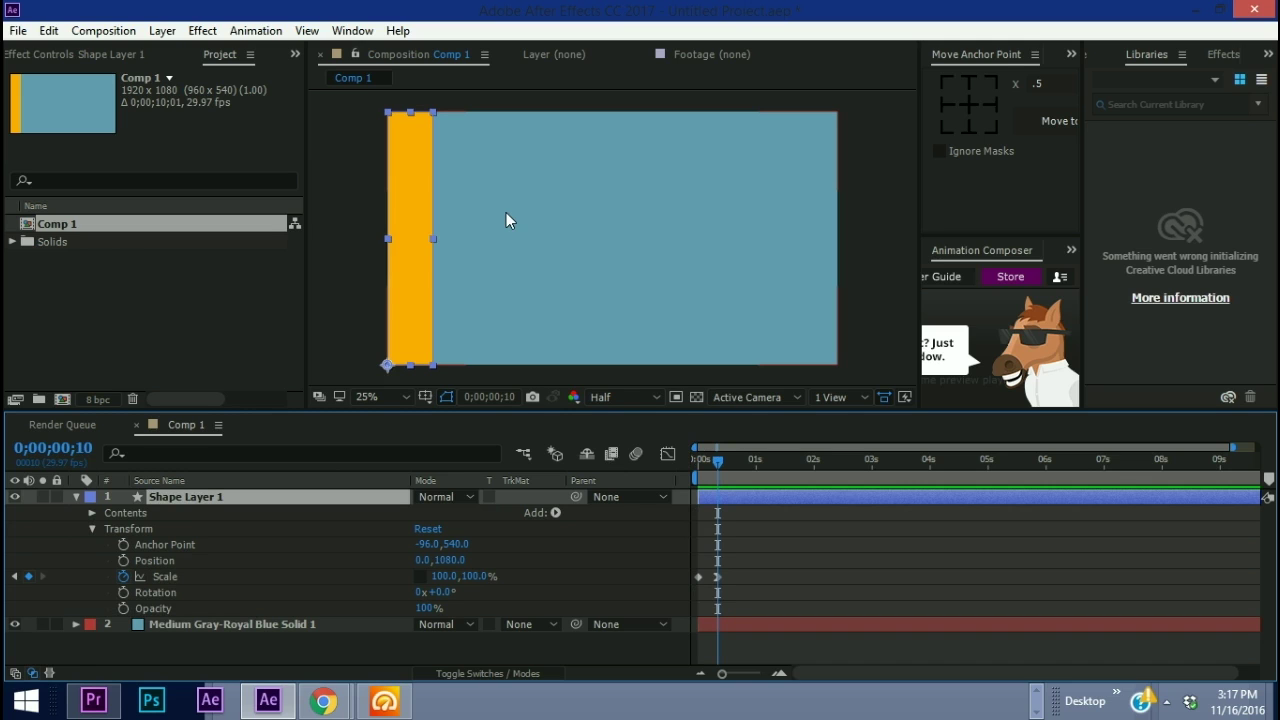
Duplicate the animated bar layer nine times to make ten shape layers in total
key("ctrl+d")
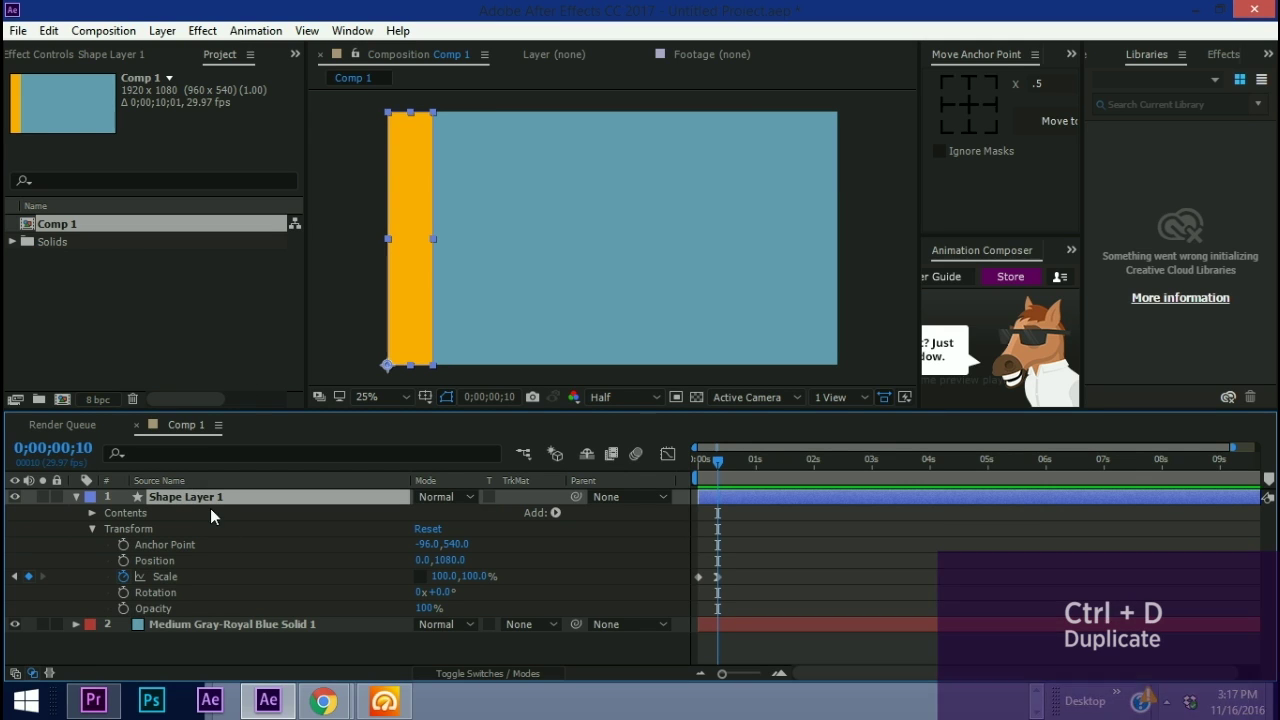
key("ctrl+d")
key("ctrl+d")
key("ctrl+d")
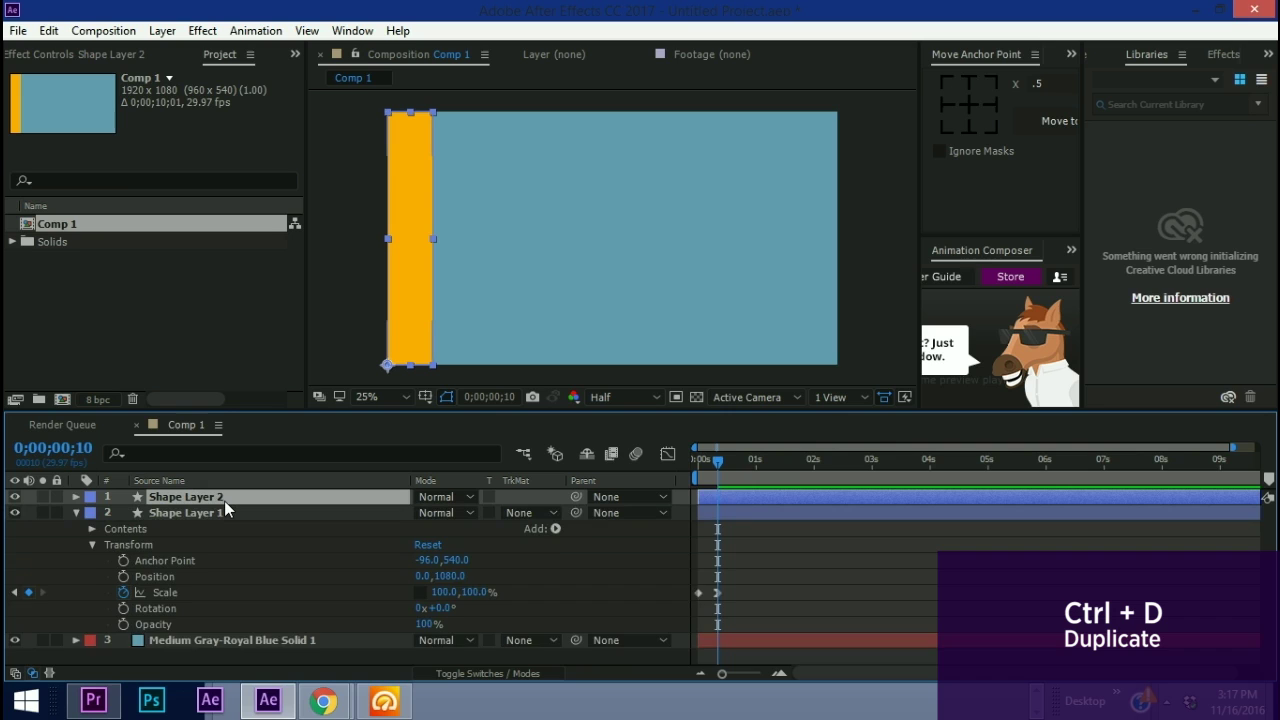
key("ctrl+d")
key("ctrl+d")
key("ctrl+d")
key("ctrl+d")
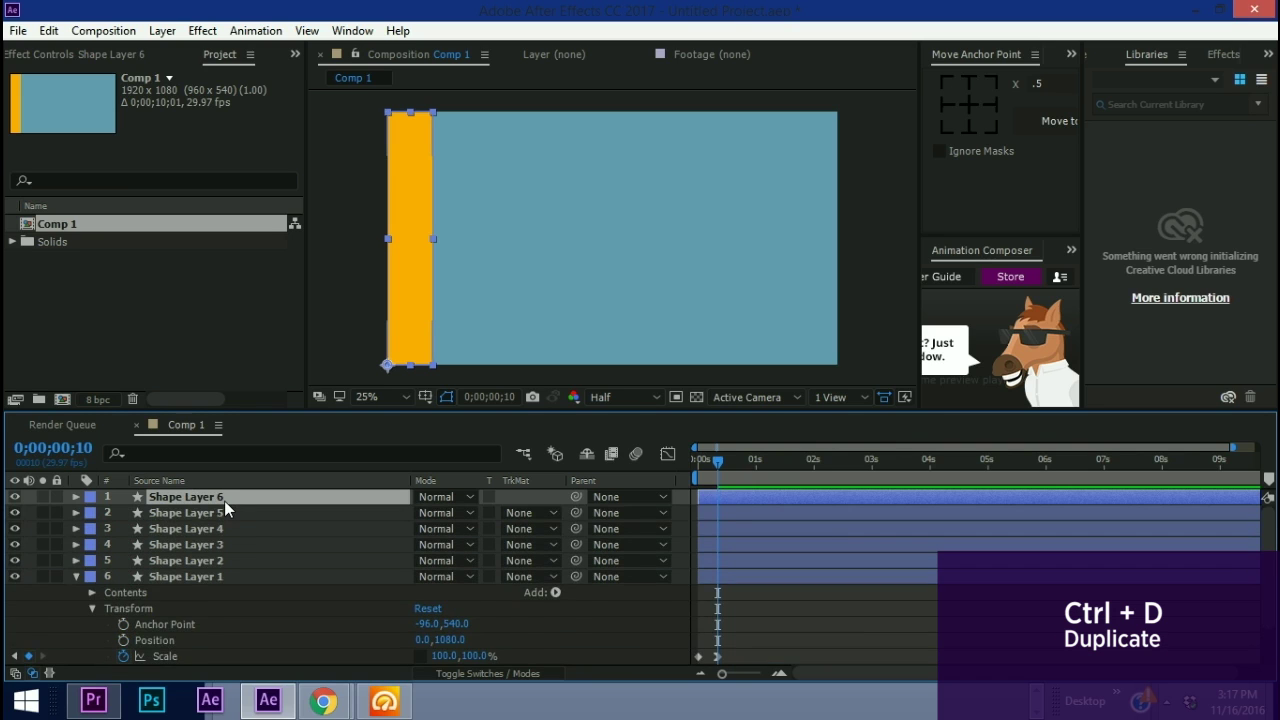
key("ctrl+d")
key("ctrl+d")
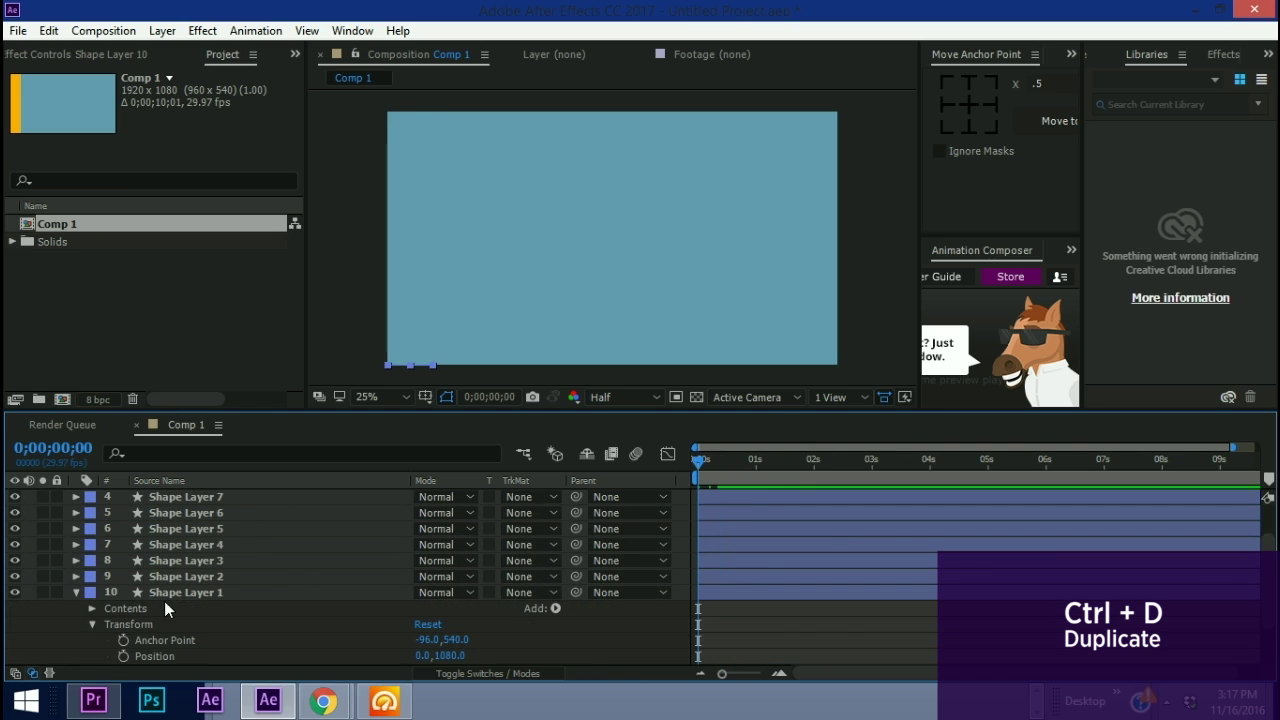
Reveal the Position property of all ten shape layers, with the current time moved to frame 22
left_click(179, 583)
left_click(214, 592)
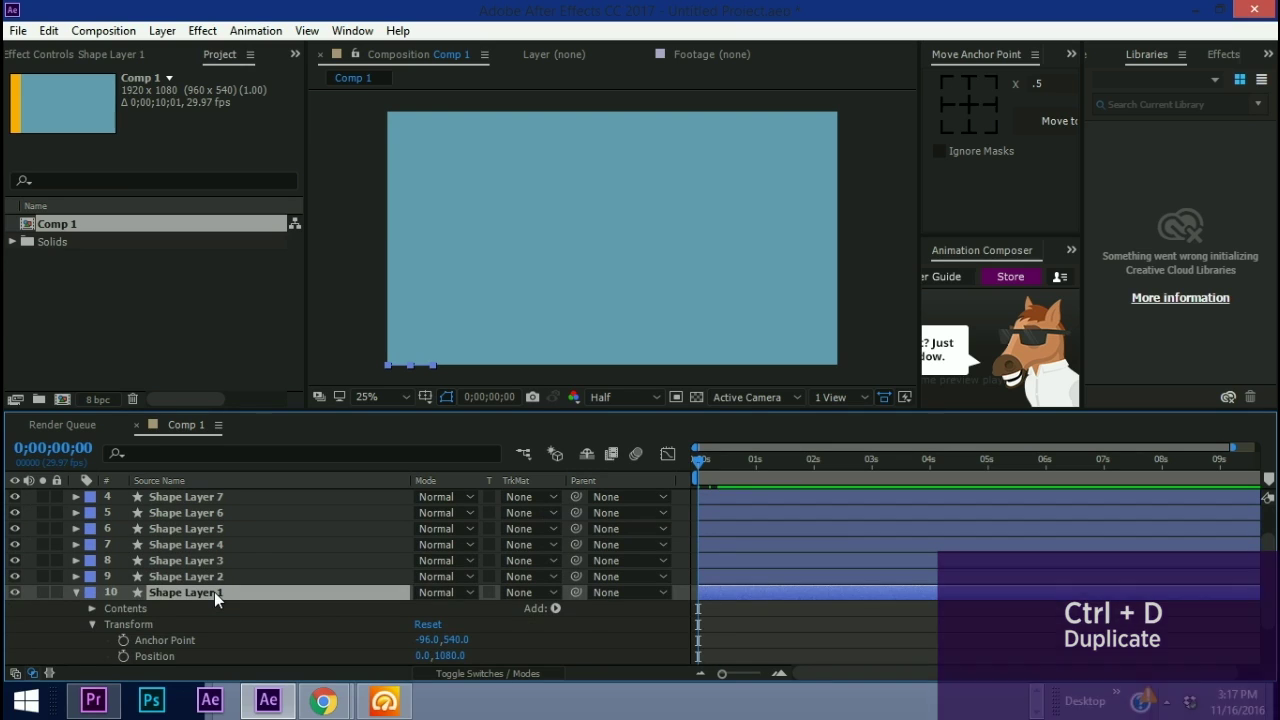
key("p")
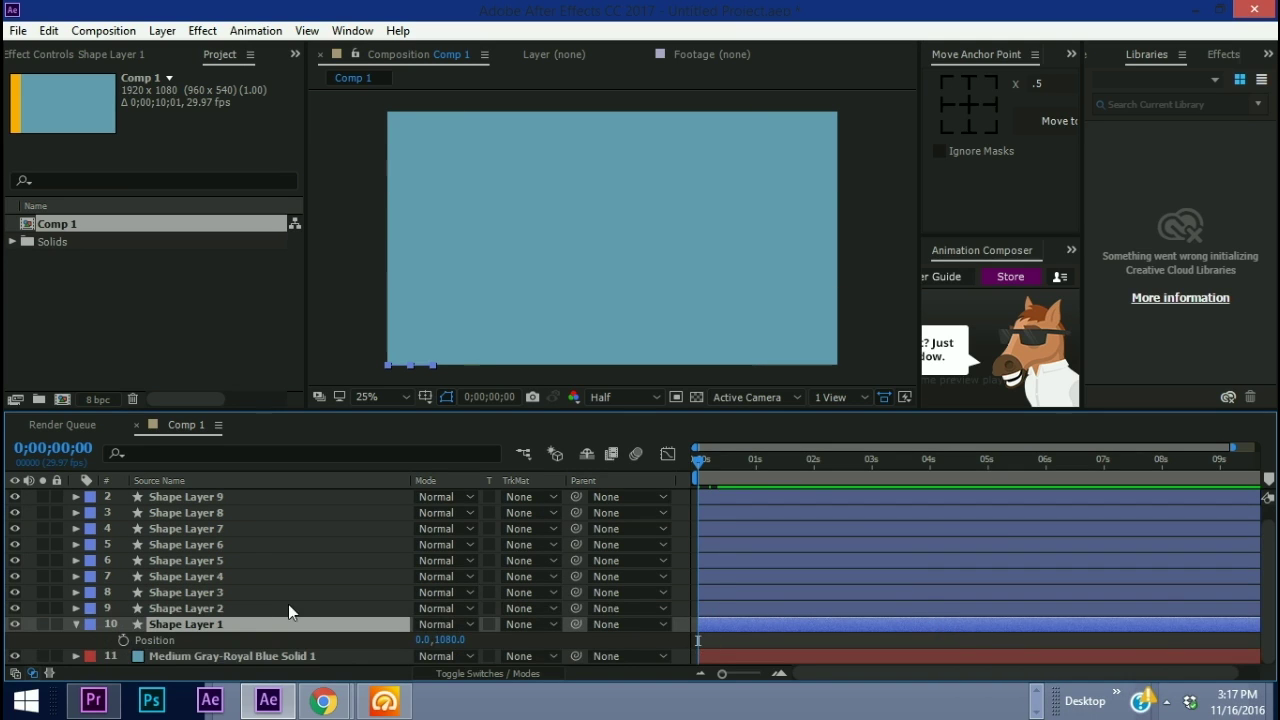
left_click_drag(698, 461, 739, 483)
left_click(212, 603)
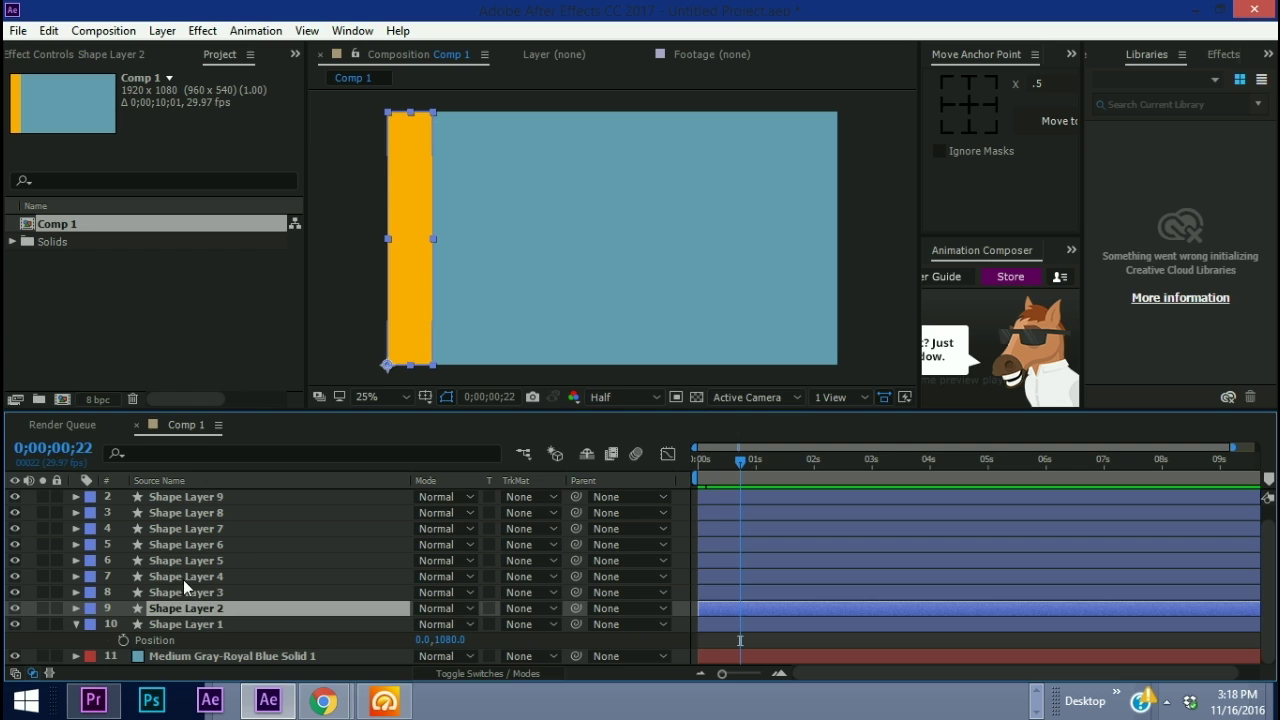
left_click(190, 494, "shift")
scroll(190, 494, "up", 1)
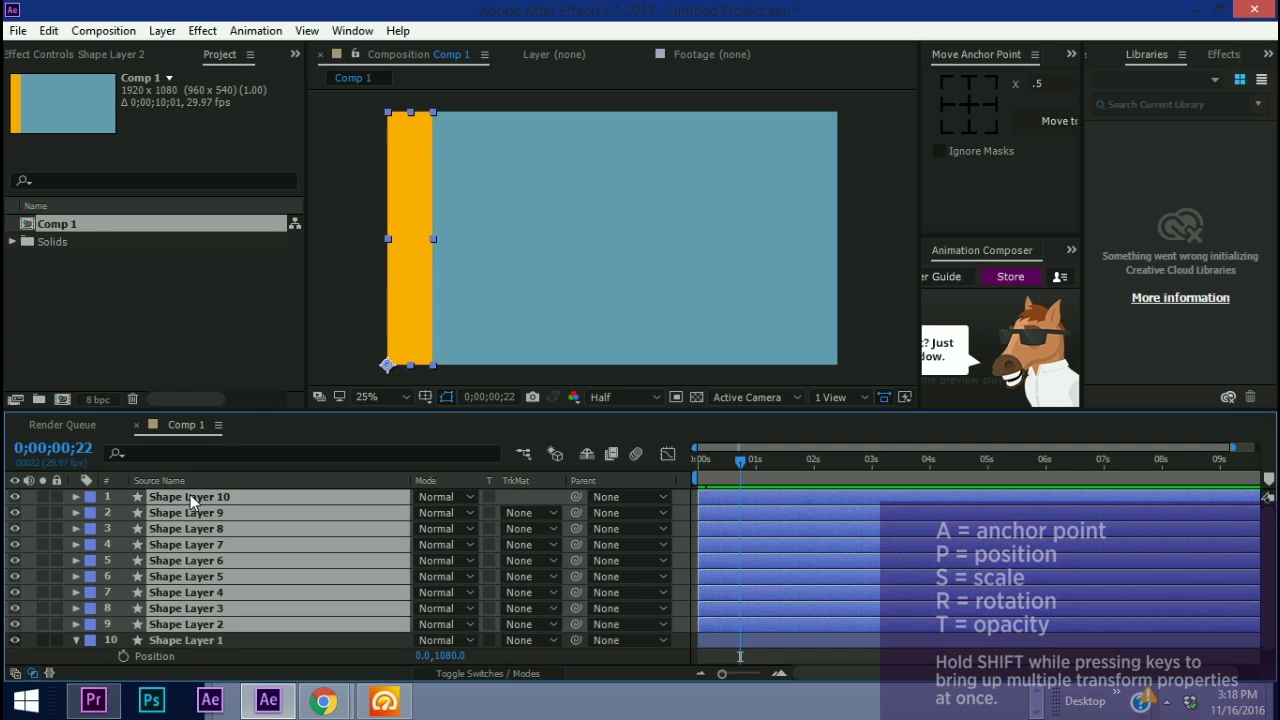
key("p")
Set the X position of Shape Layer 2 to 192
scroll(313, 592, "down", 1)
left_click(186, 624)
left_click(427, 608)
type("19")
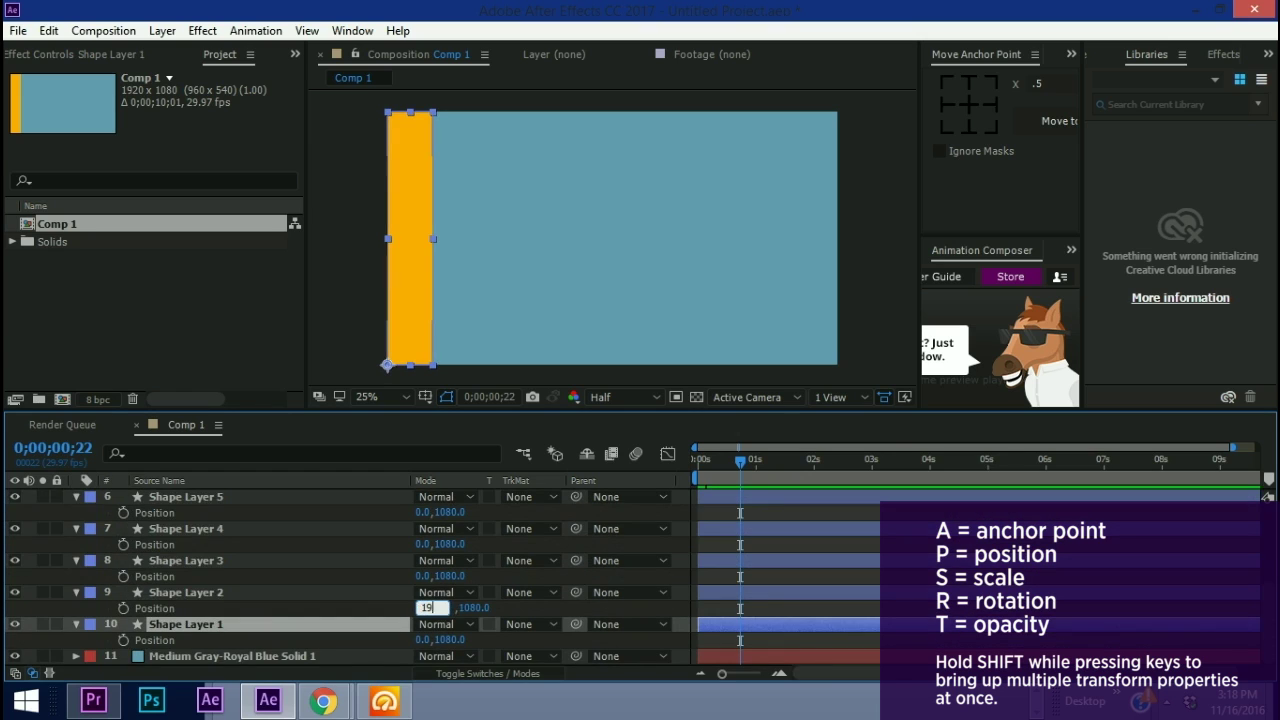
type("2")
key("Return")
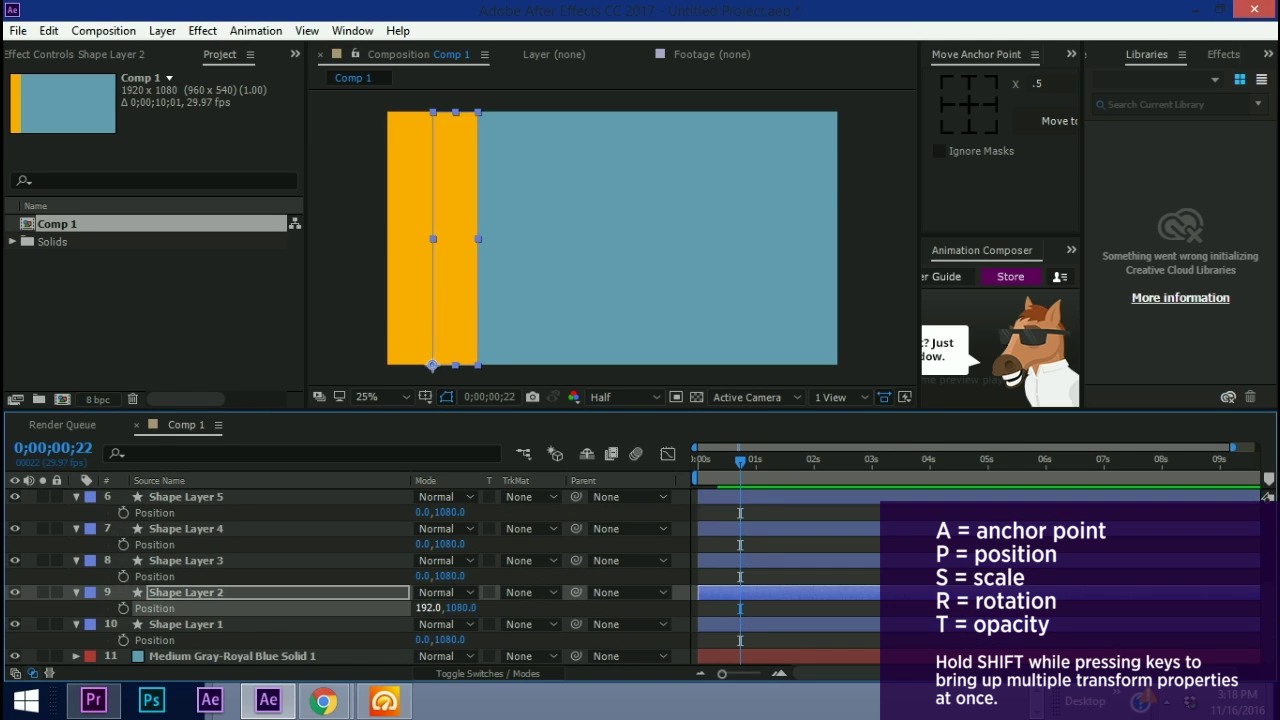
Set the X position of Shape Layer 3 to 192*2 and of Shape Layer 4 to 192*3
left_click(423, 576)
type("192")
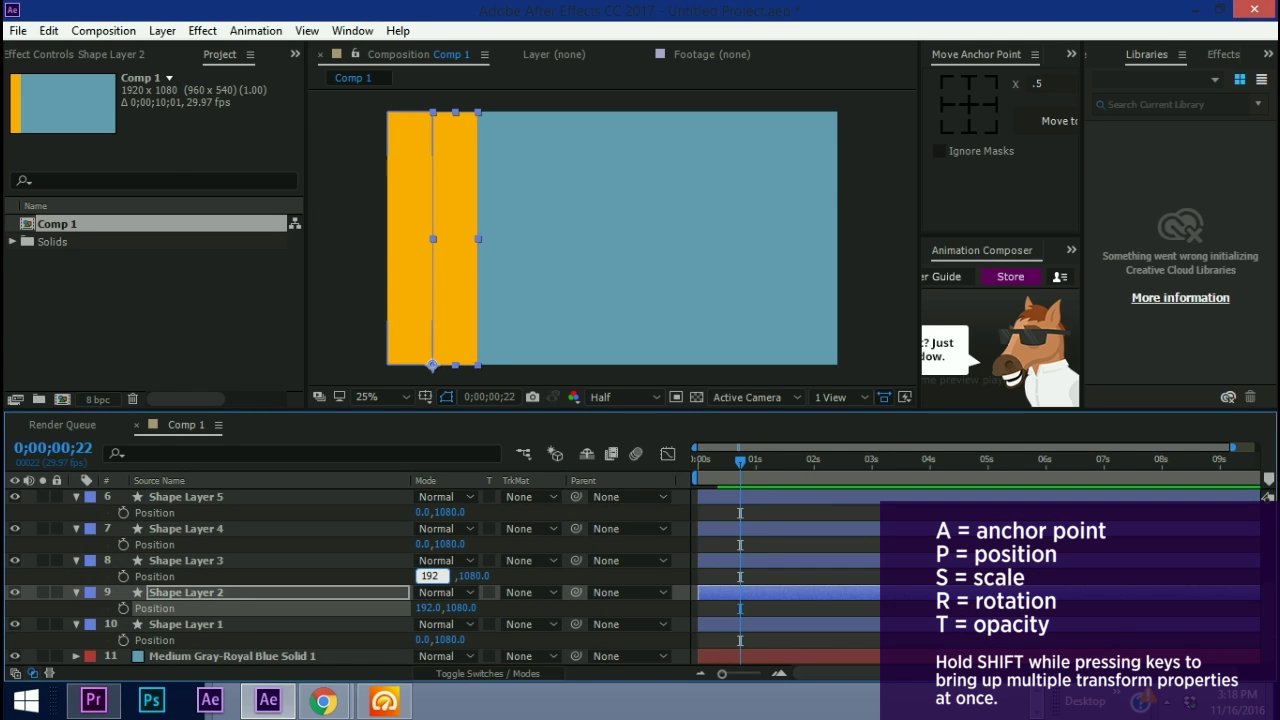
type("*2")
key("Return")
left_click(427, 544)
type("192")
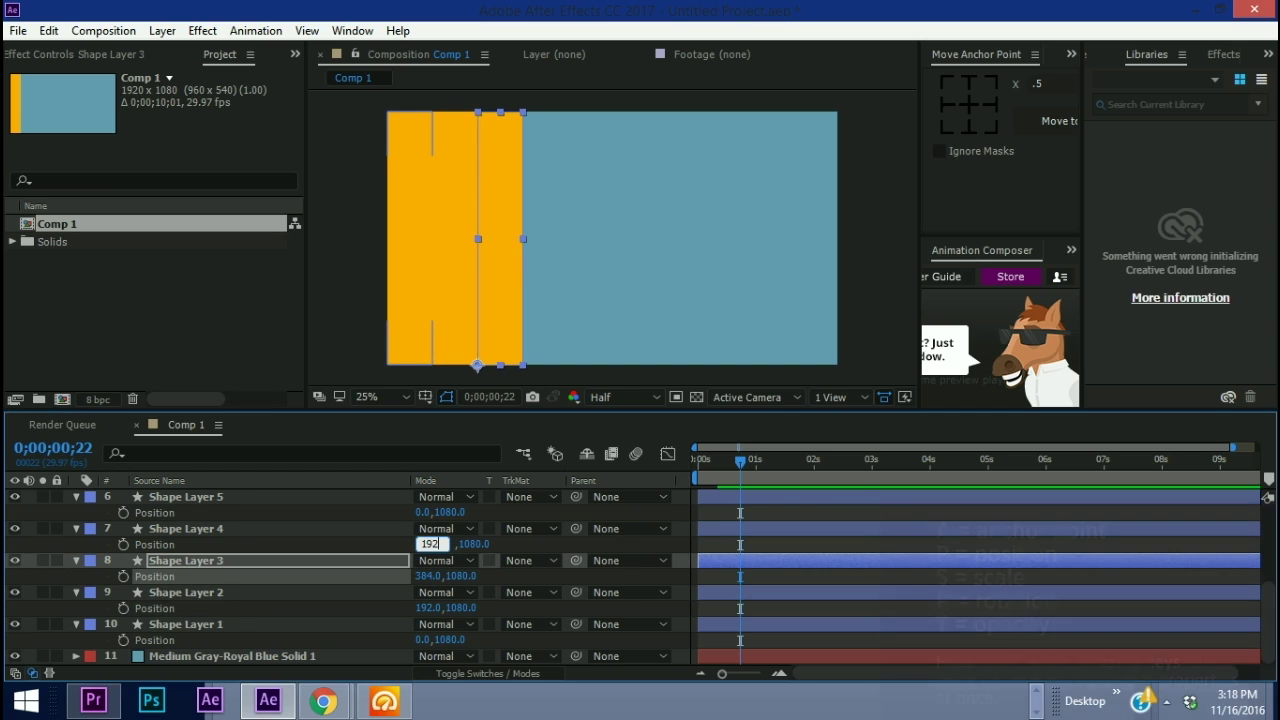
type("*3")
key("Return")
Set the X position of Shape Layer 5 to 192*4 and of Shape Layer 6 to 192*5
left_click(425, 512)
type("192")
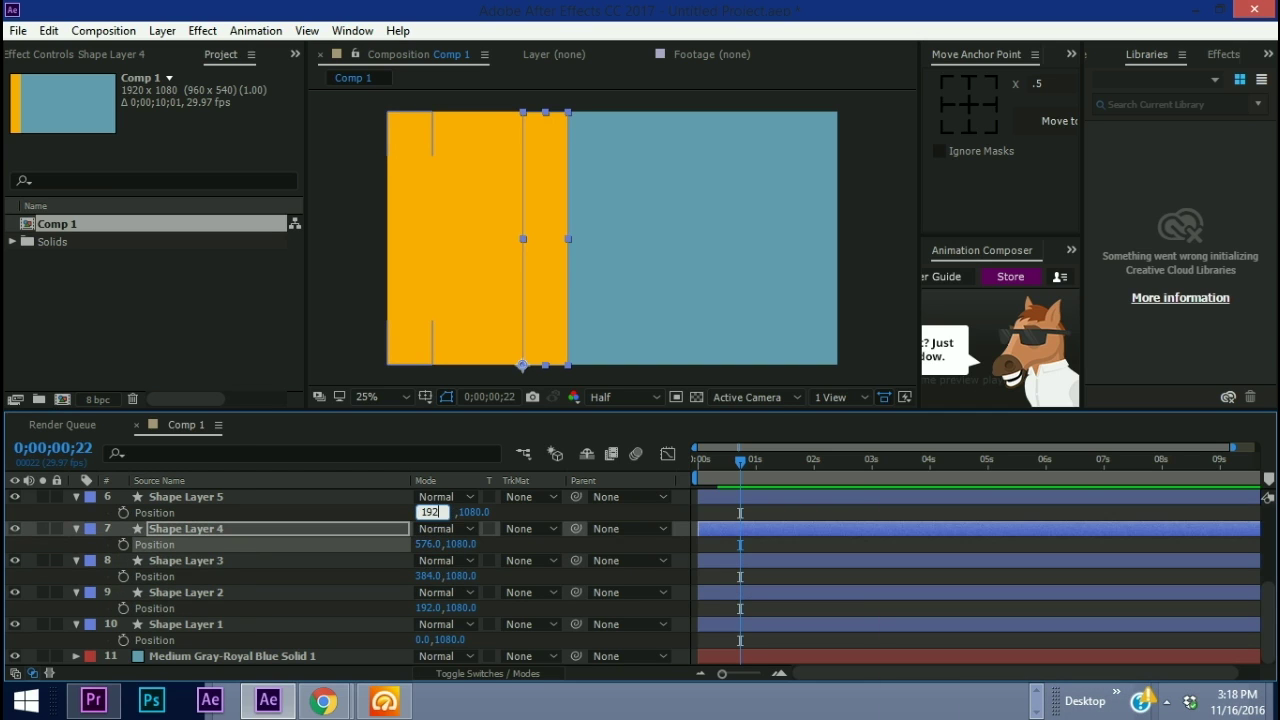
type("*4")
key("Return")
scroll(425, 512, "up", 2)
left_click(427, 576)
type("192")
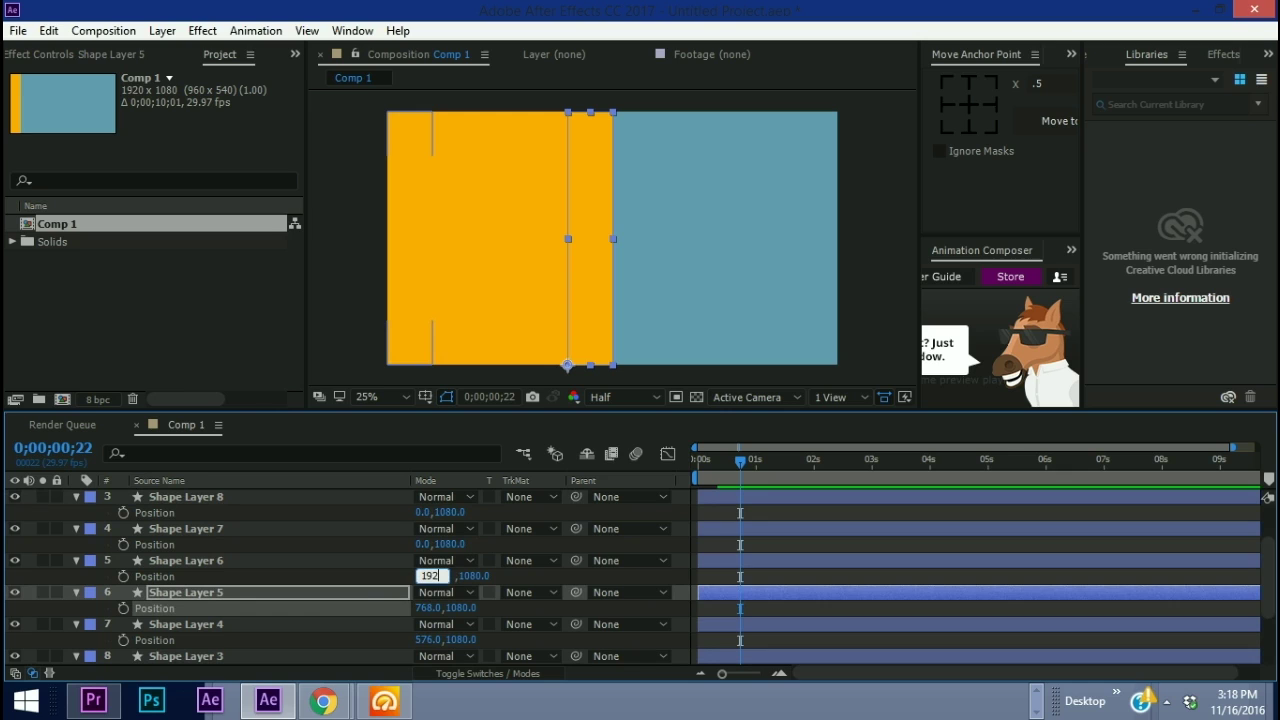
type("*5")
key("Return")
Set the X position of Shape Layer 7 to 192*6 and of Shape Layer 8 to 192*7
left_click(430, 544)
type("192")
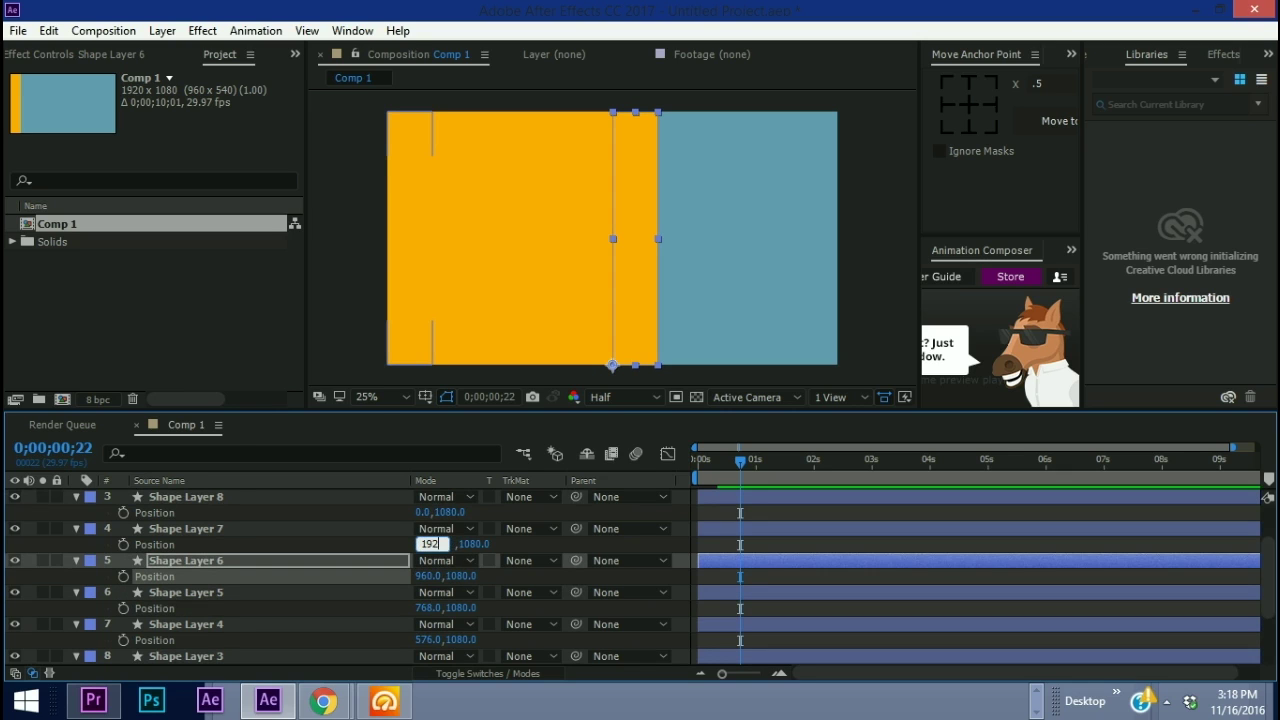
type("*6")
key("Return")
left_click(424, 512)
type("192")
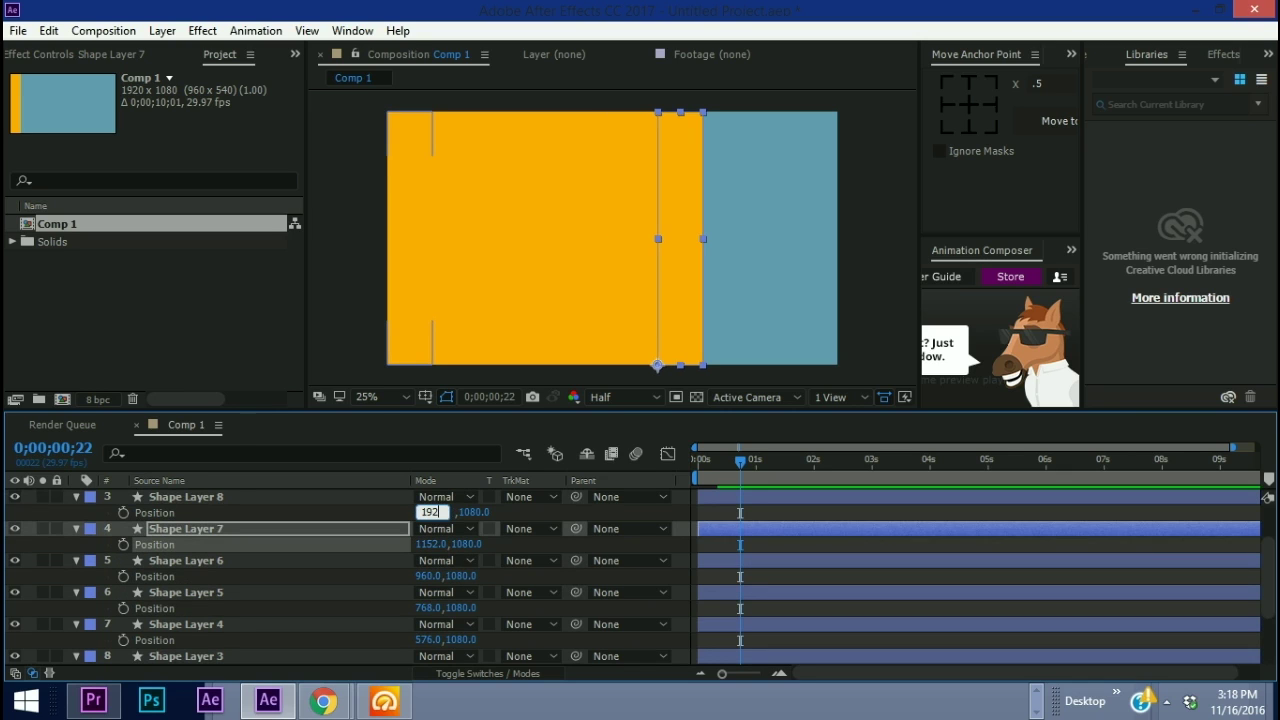
type("*7")
key("Return")
Set the X position of Shape Layer 9 to 192*8
scroll(425, 512, "up", 2)
left_click(425, 544)
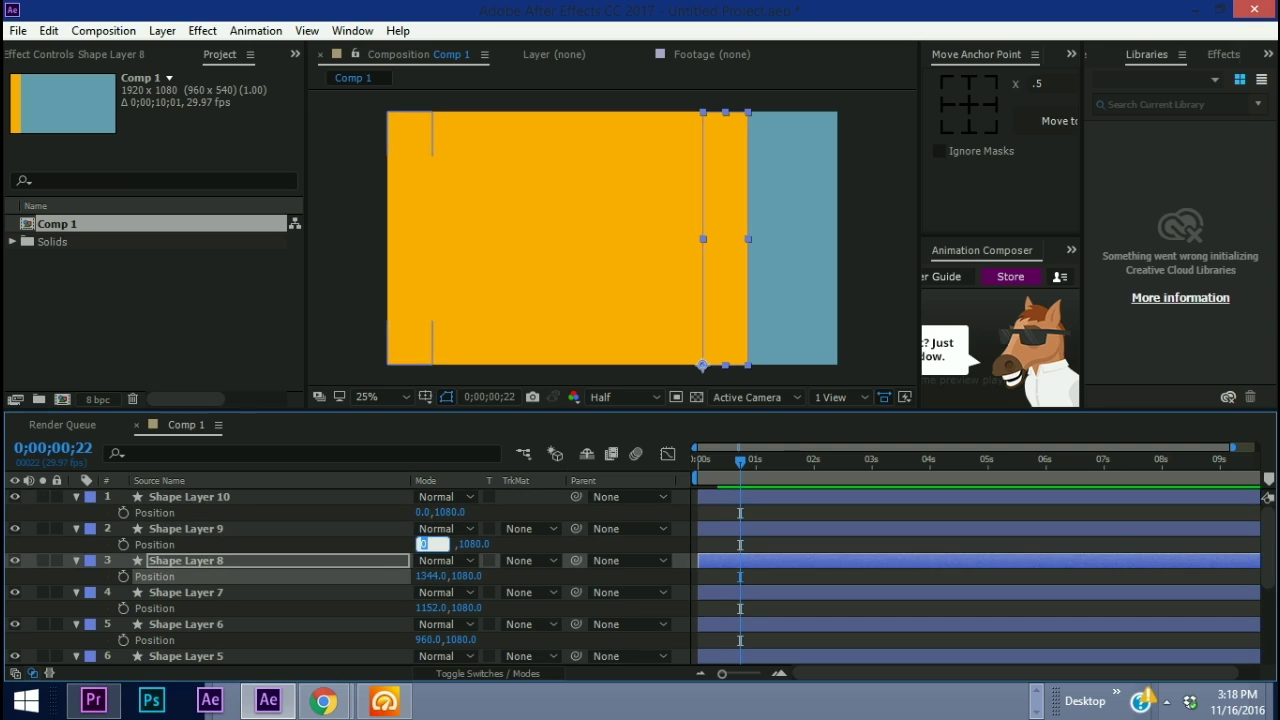
type("192*8")
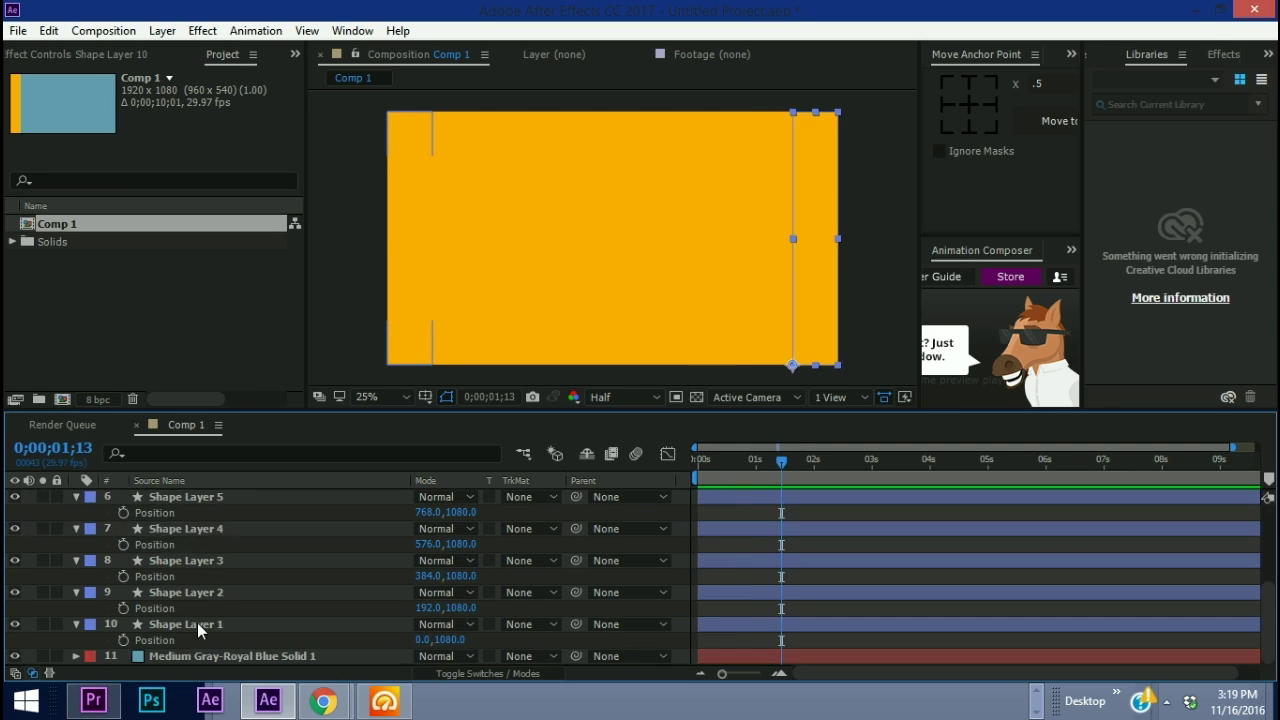
Trim the end of all ten shape layers to frame 0 so each lasts one frame, and deselect them
left_click(197, 624, "shift")
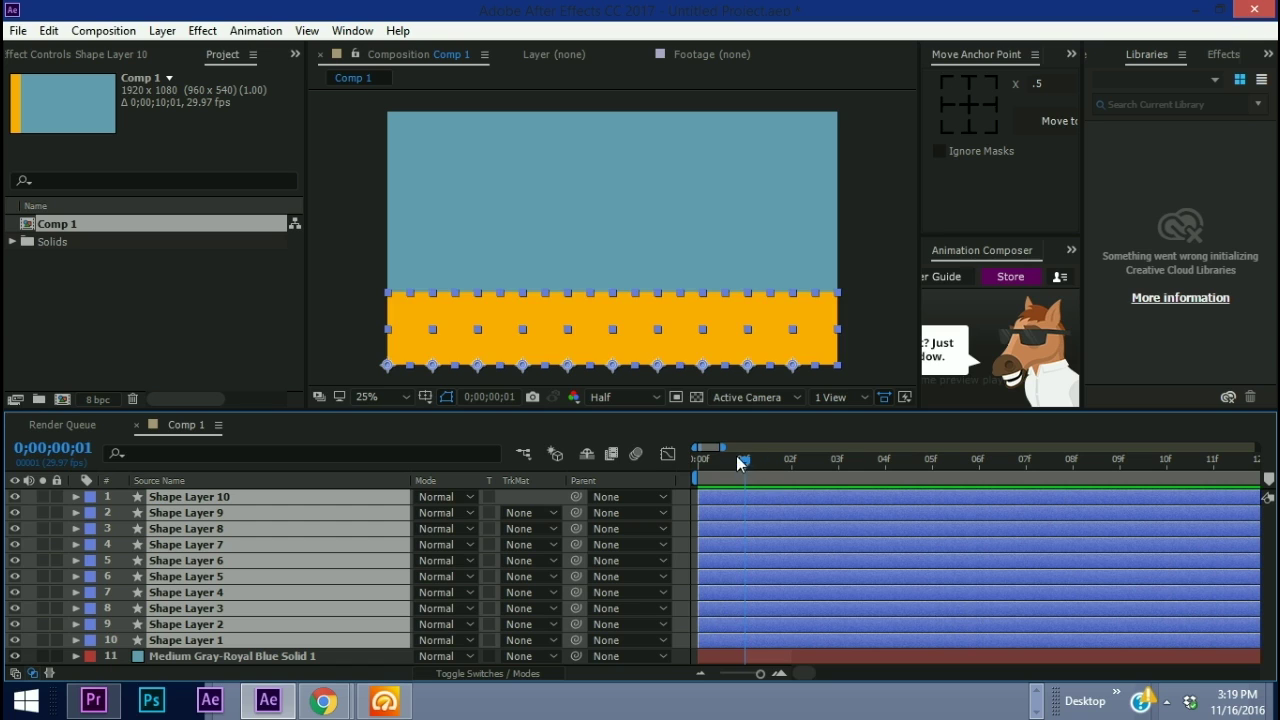
left_click_drag(737, 457, 653, 464)
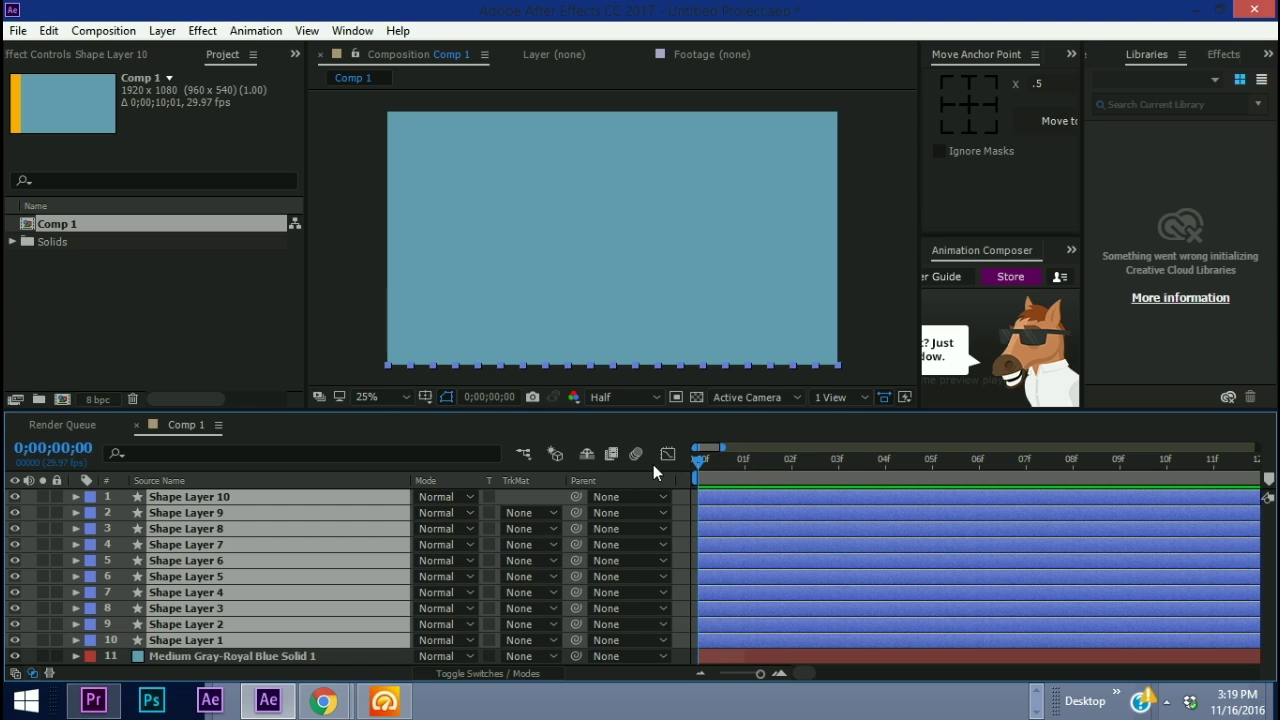
key("alt+bracketright")
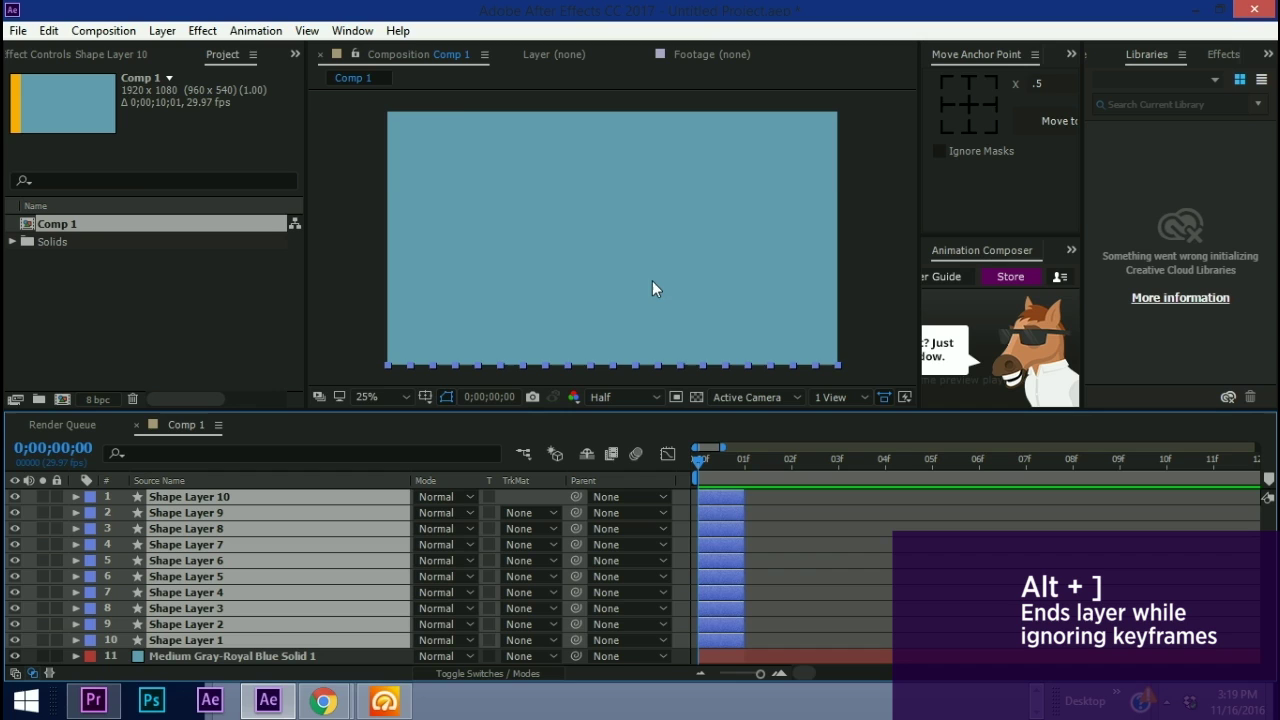
scroll(652, 282, "down", 1)
key("F2")
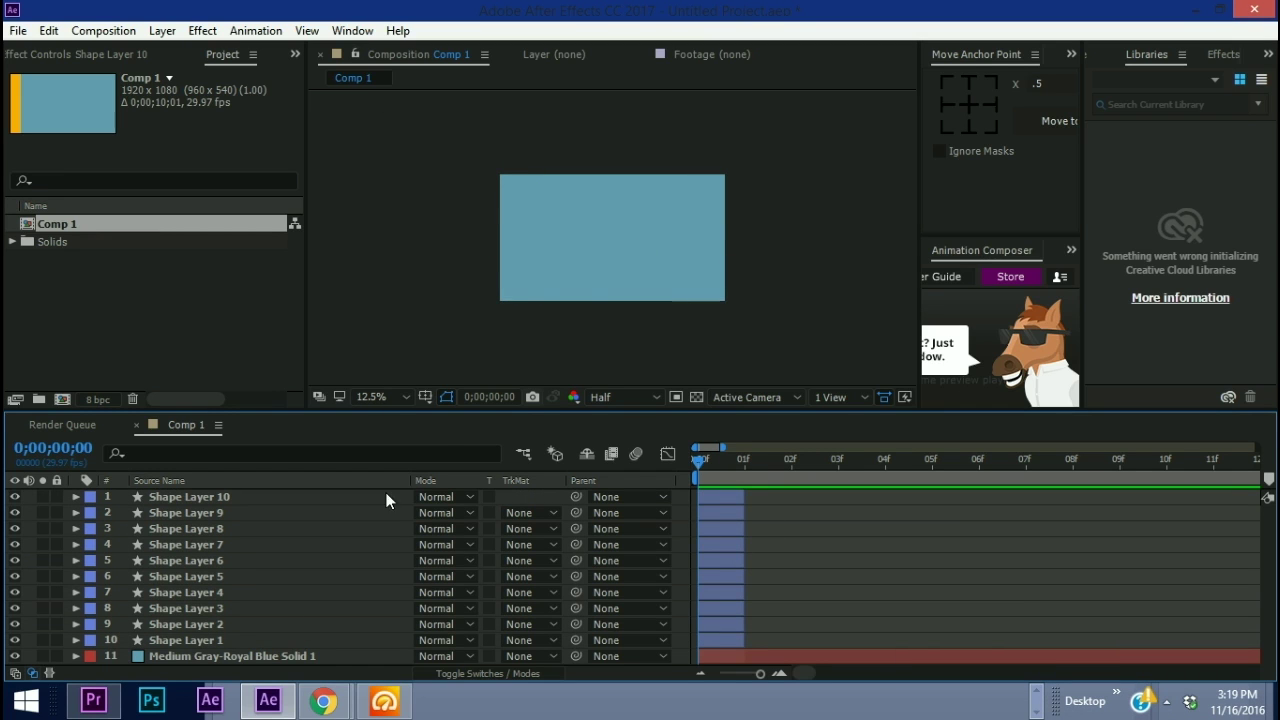
left_click(176, 640)
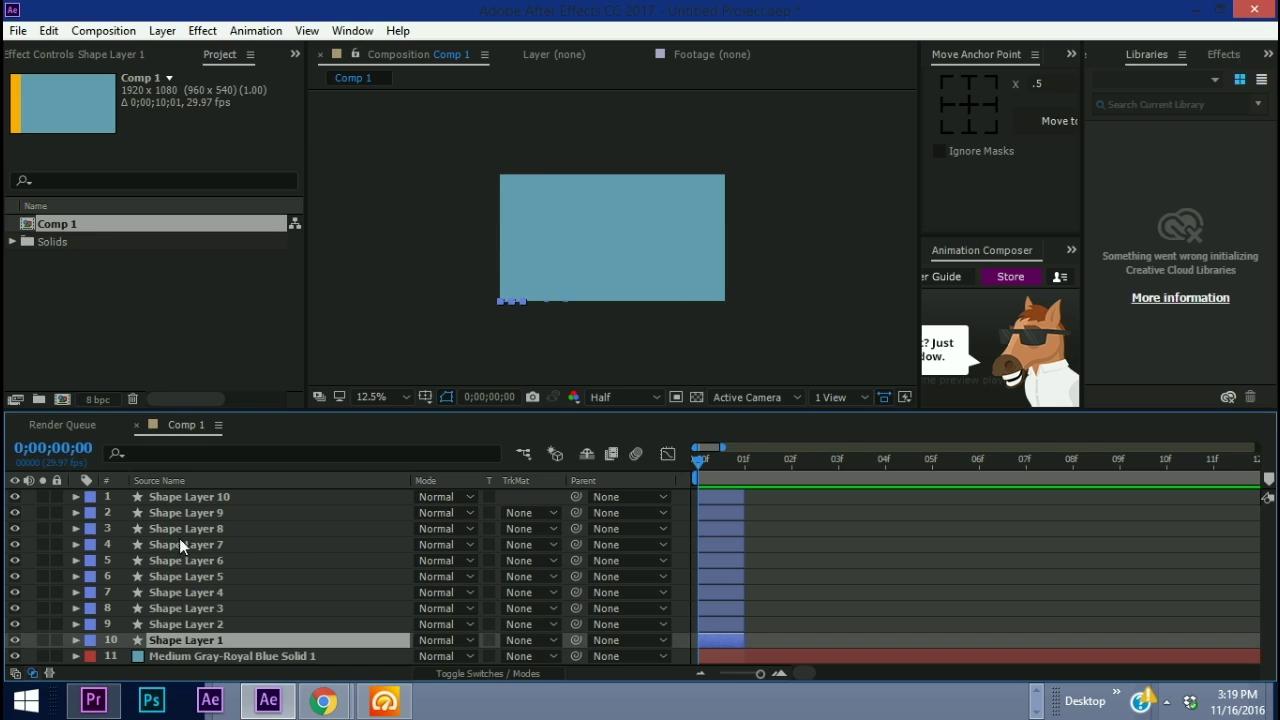
left_click(182, 496, "shift")
left_click(843, 567)
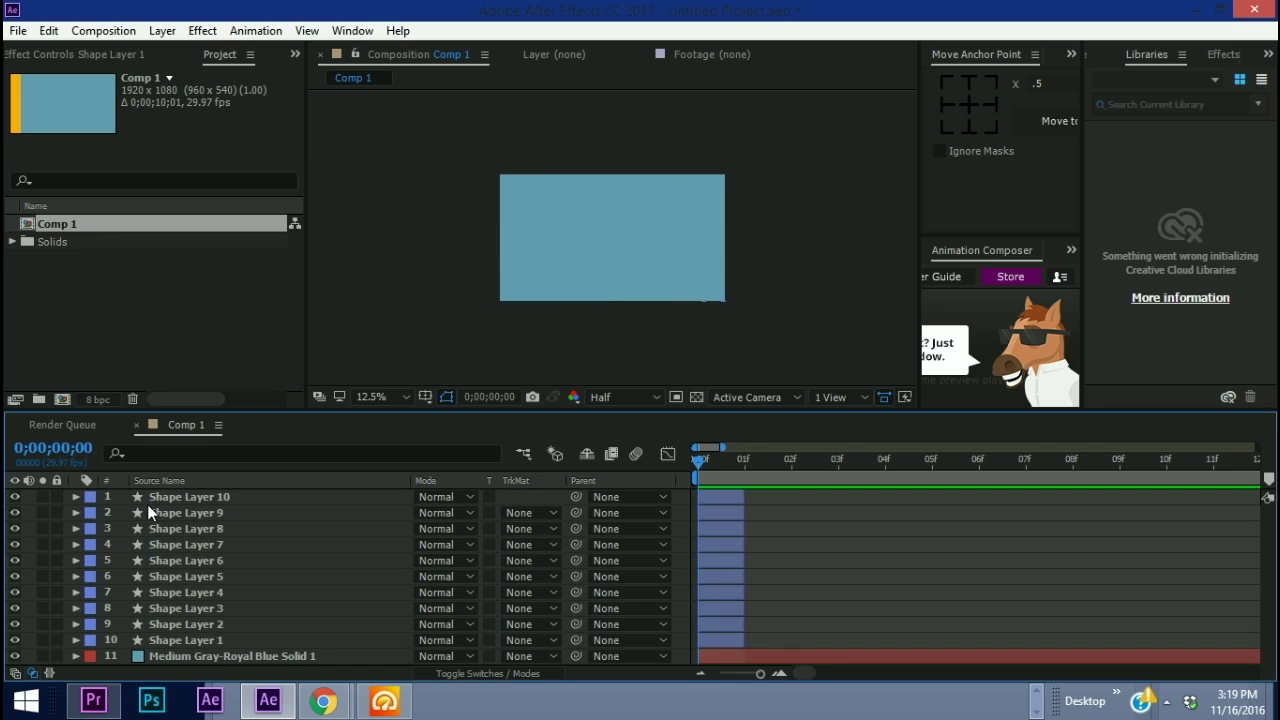
left_click(150, 499)
left_click(179, 641, "shift")
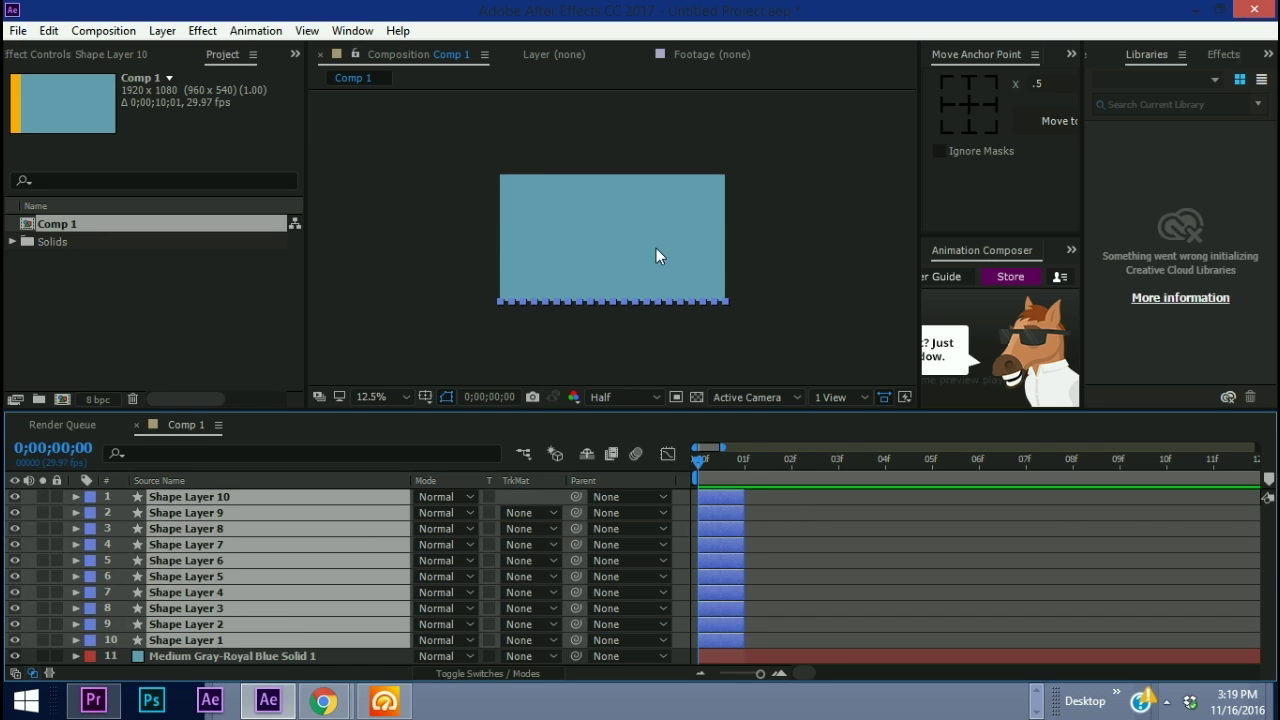
left_click(801, 575)
Select the shape layers in order from Shape Layer 1 to Shape Layer 10 and apply Sequence Layers without overlap
left_click(185, 640)
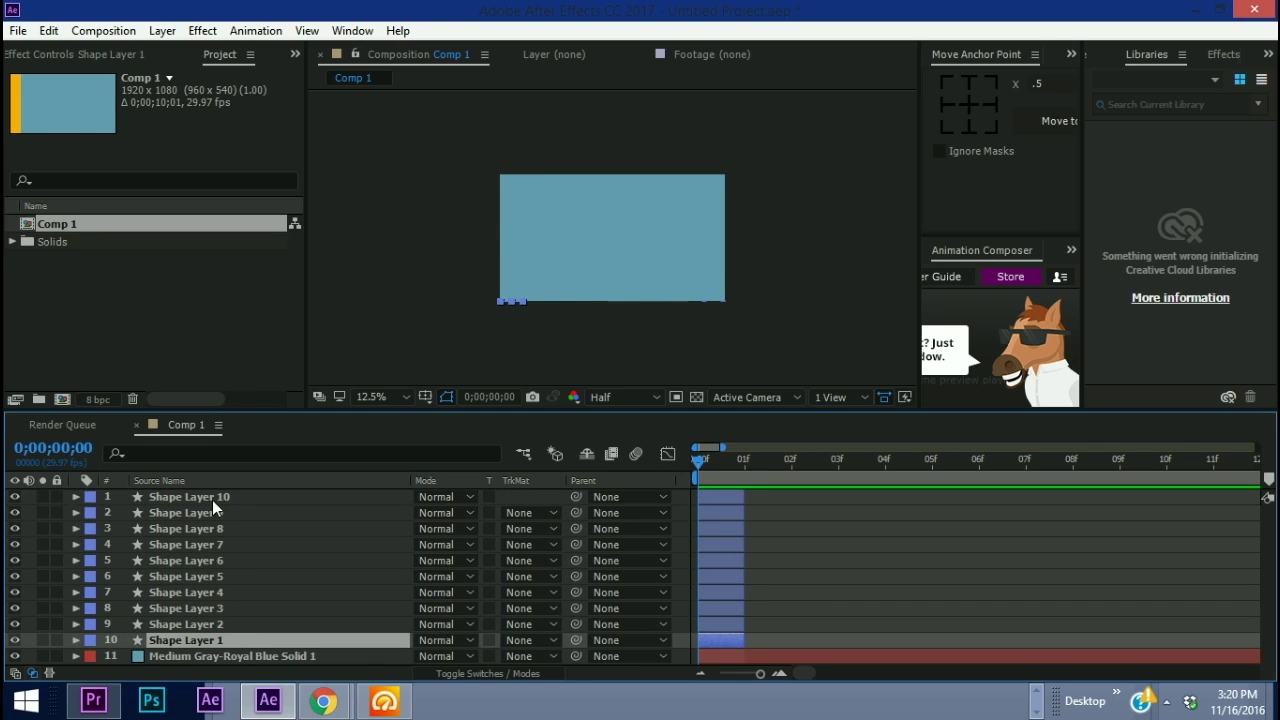
left_click(212, 500, "shift")
left_click(256, 31)
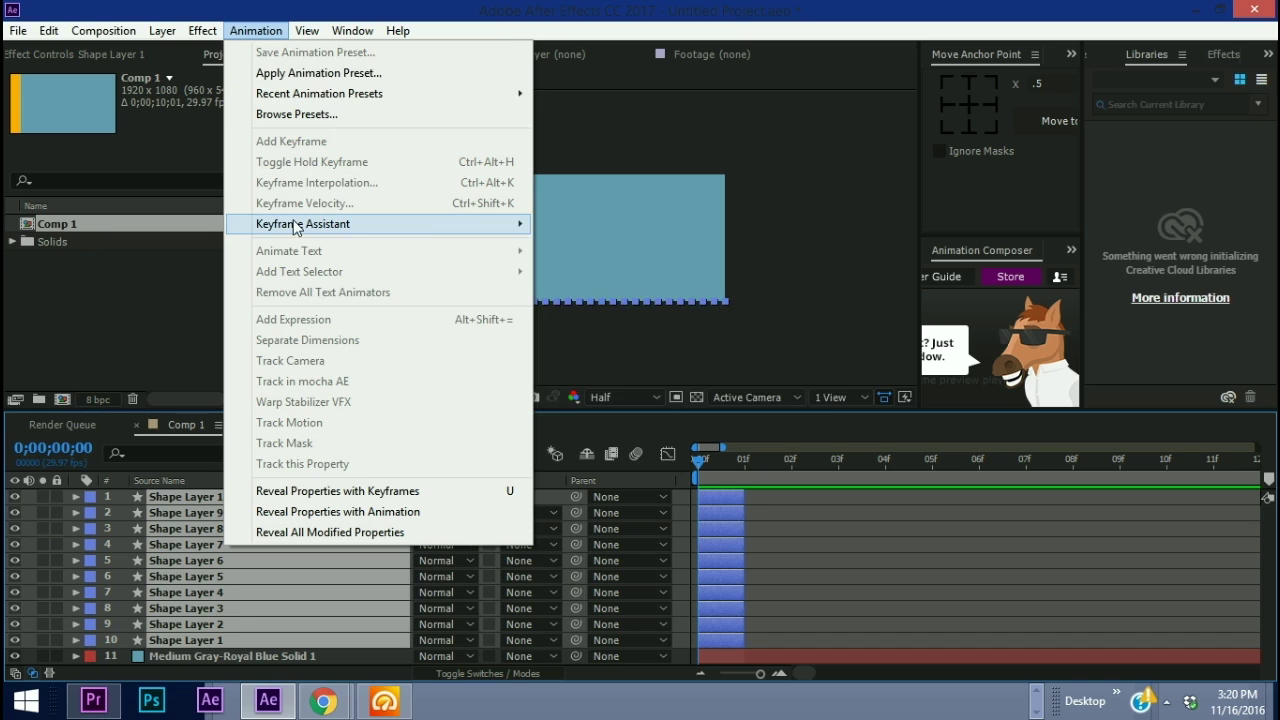
mouse_move(500, 223)
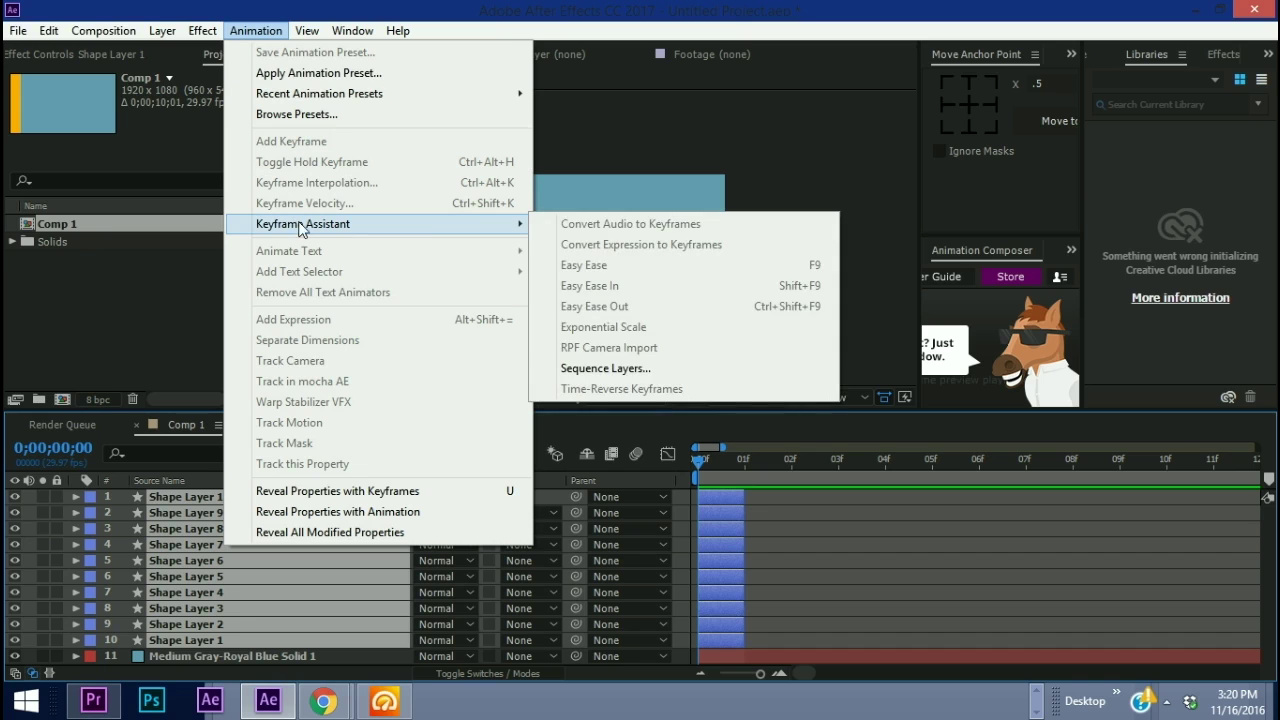
left_click(590, 369)
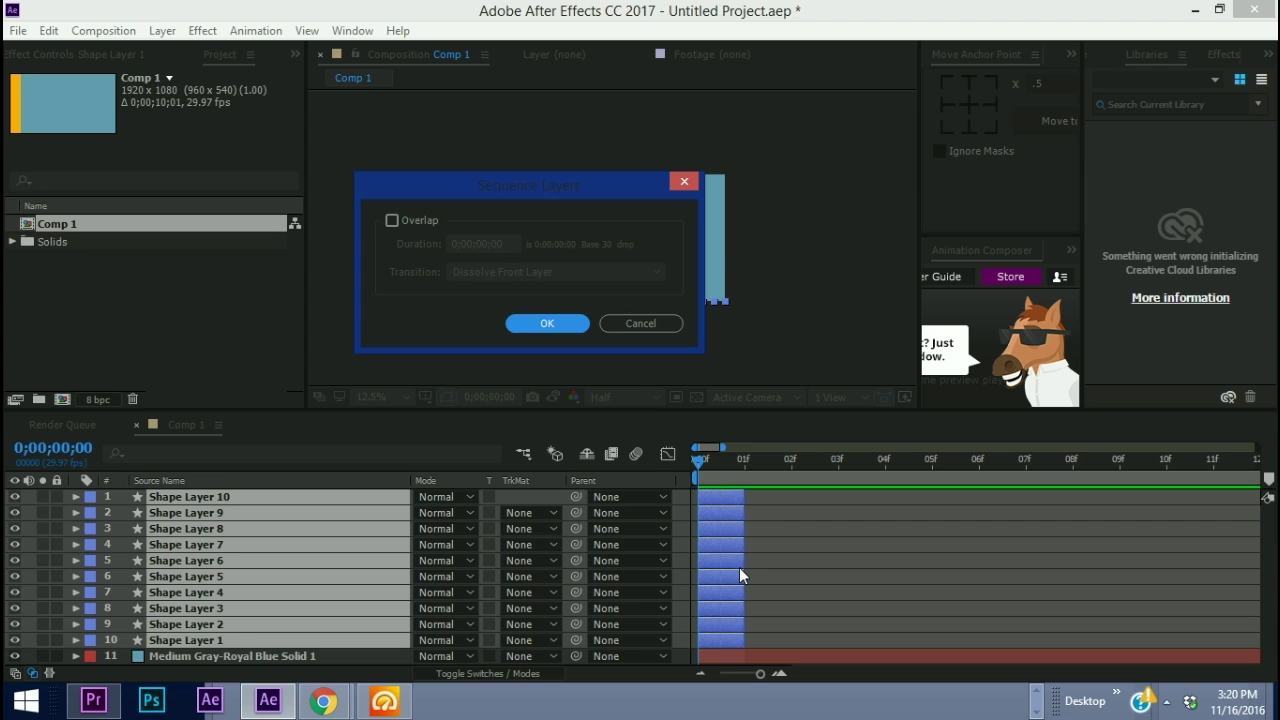
left_click(548, 323)
Reveal the Scale keyframes of the sequenced shape layers
left_click_drag(760, 673, 741, 673)
key("u")
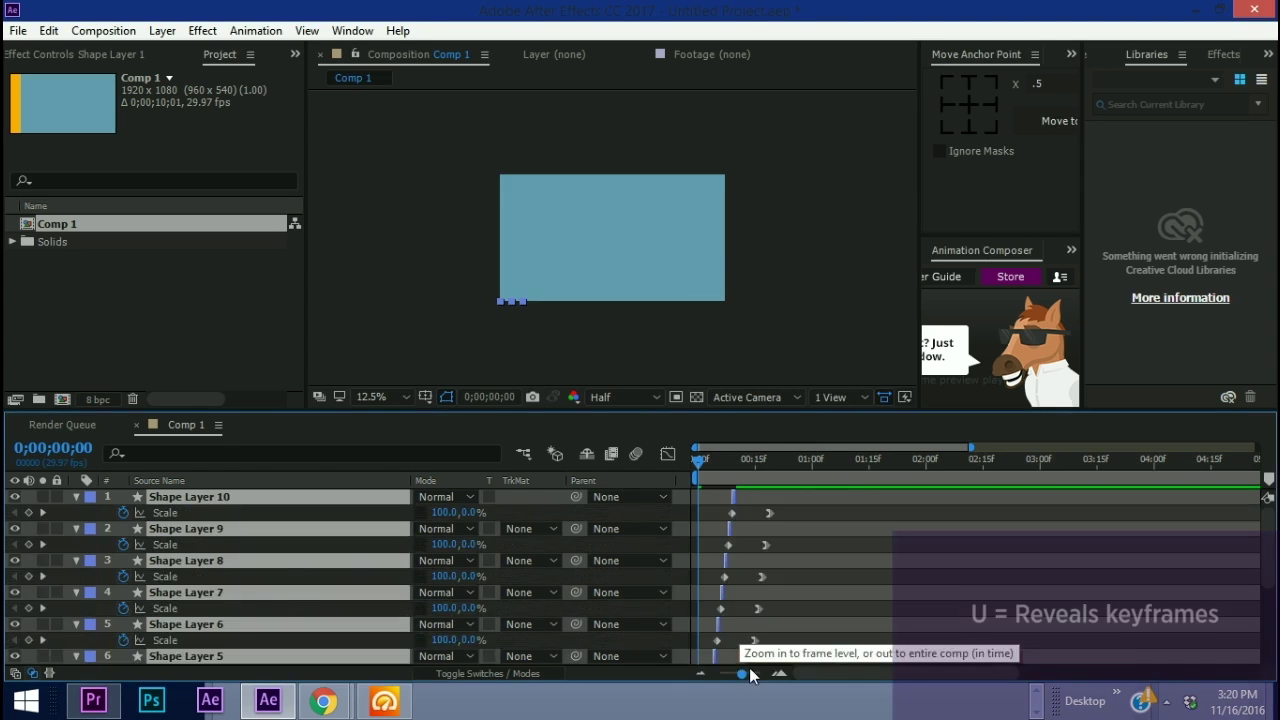
scroll(758, 586, "up", 5)
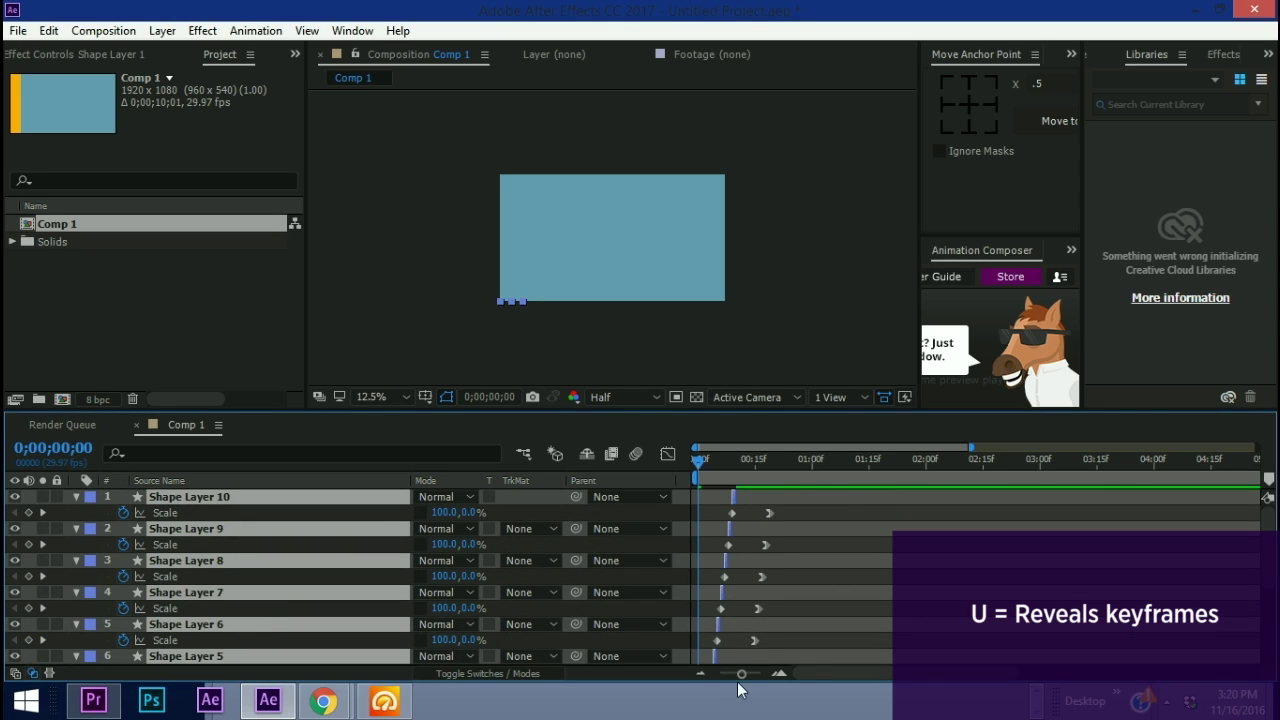
Extend the end of all ten shape layers to 0;00;10;00, preview the staggered bar animation, and deselect the layers
left_click_drag(741, 673, 720, 673)
left_click_drag(1236, 459, 1274, 470)
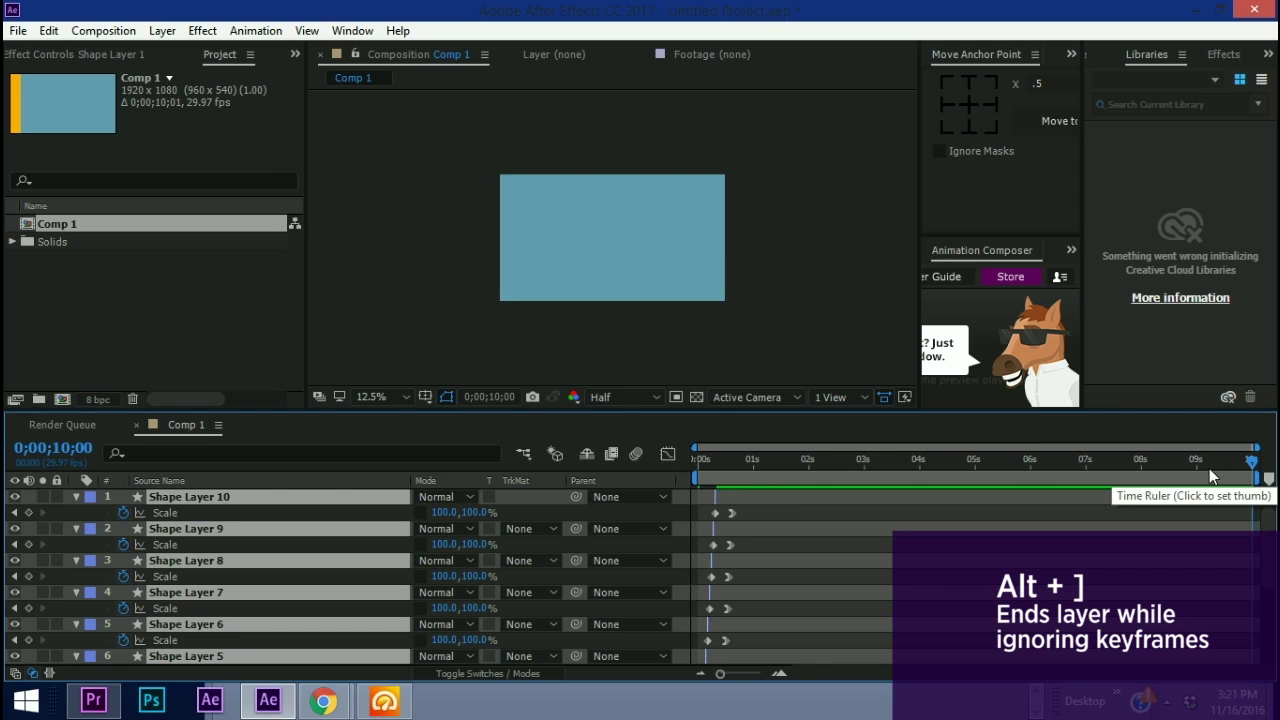
key("alt+bracketright")
key("KP_0")
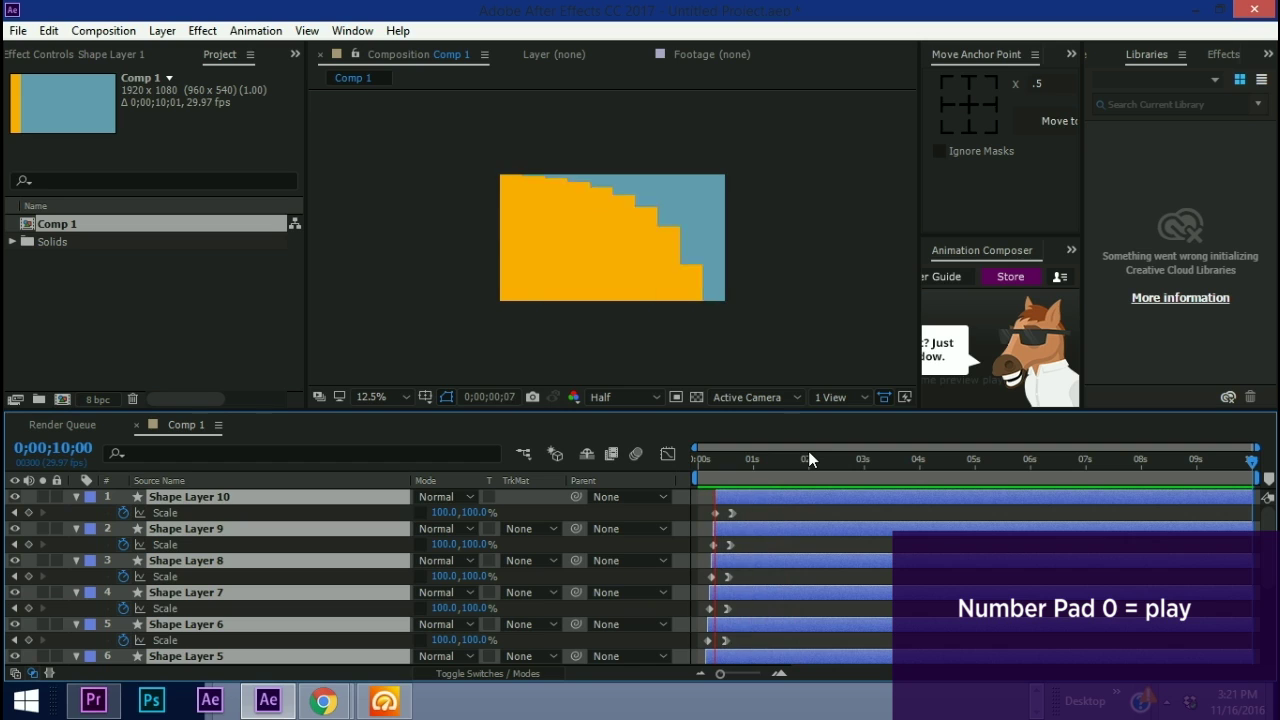
left_click(796, 512)
Move the second Scale keyframes of Shape Layer 10 and Shape Layer 9 to frame 20
left_click(694, 458)
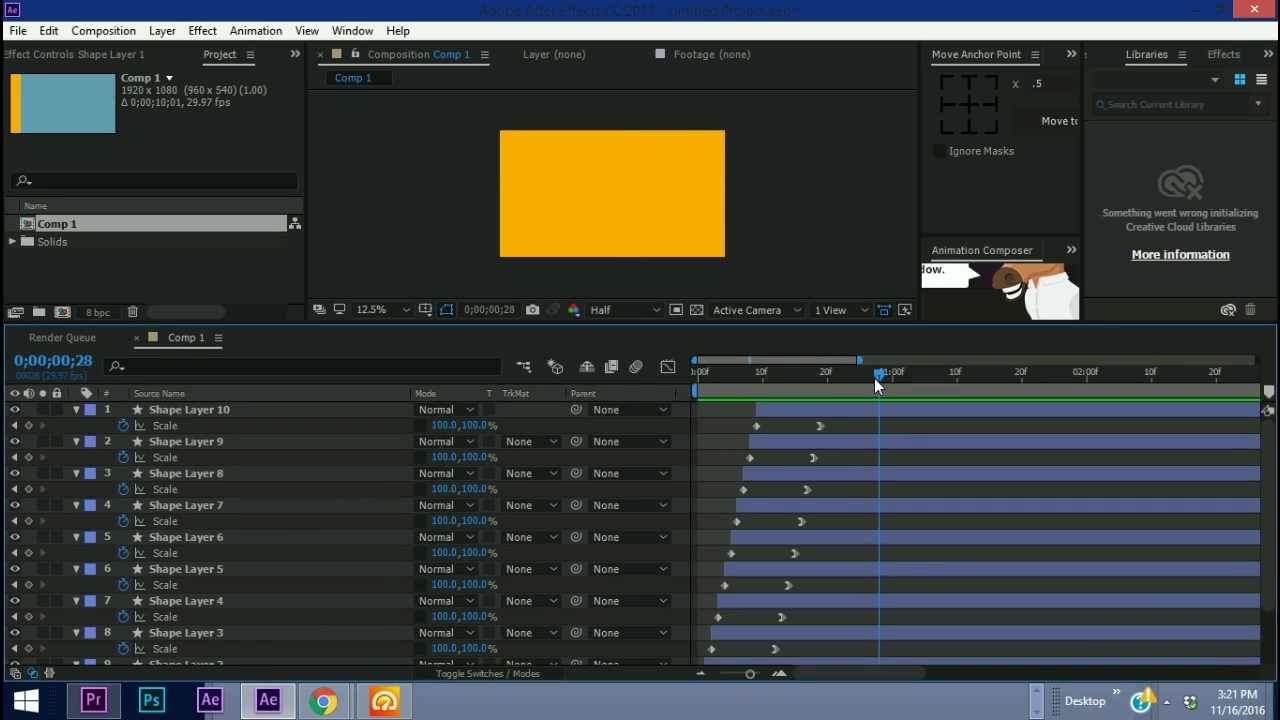
left_click_drag(876, 373, 828, 373)
left_click_drag(813, 457, 826, 459)
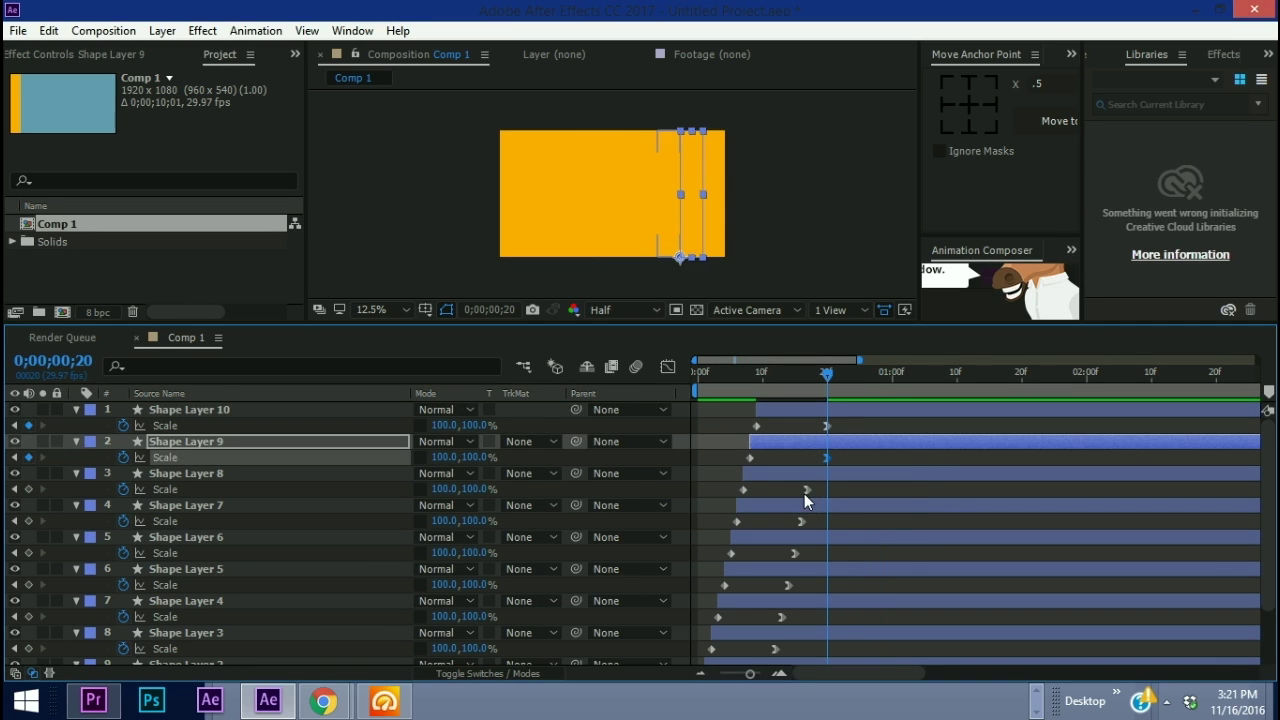
Cut the second Scale keyframes of Shape Layer 8 and Shape Layer 7 and paste each one on its own layer at frame 20
left_click(805, 491)
key("ctrl+x")
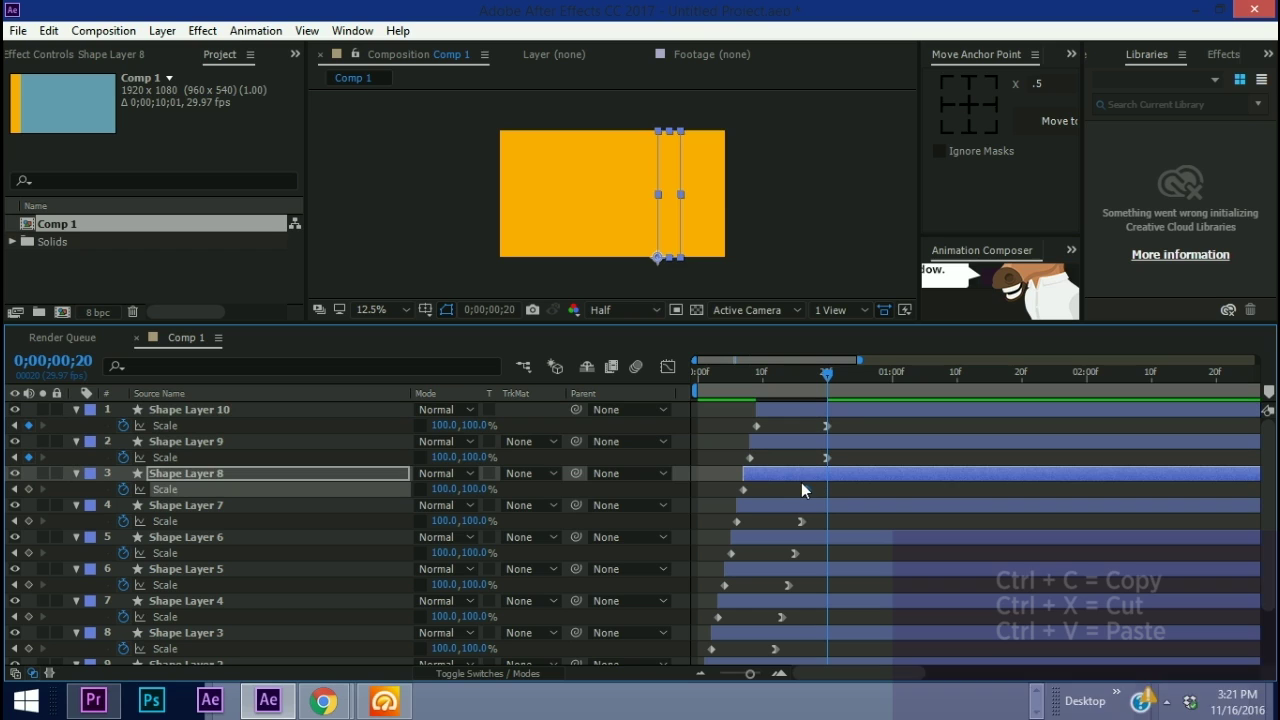
key("ctrl+v")
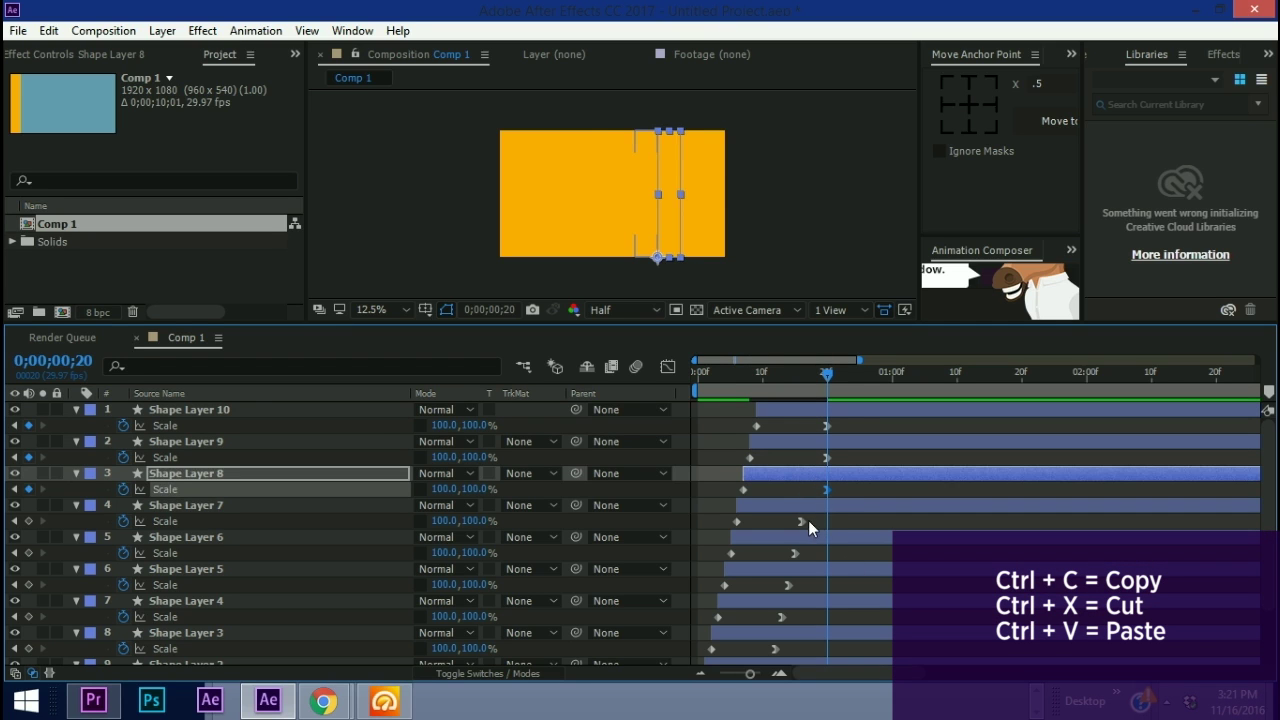
left_click(801, 521)
key("ctrl+x")
key("ctrl+v")
Cut the second Scale keyframes of Shape Layer 6 and Shape Layer 5 and paste each one on its own layer at frame 20
left_click(797, 556)
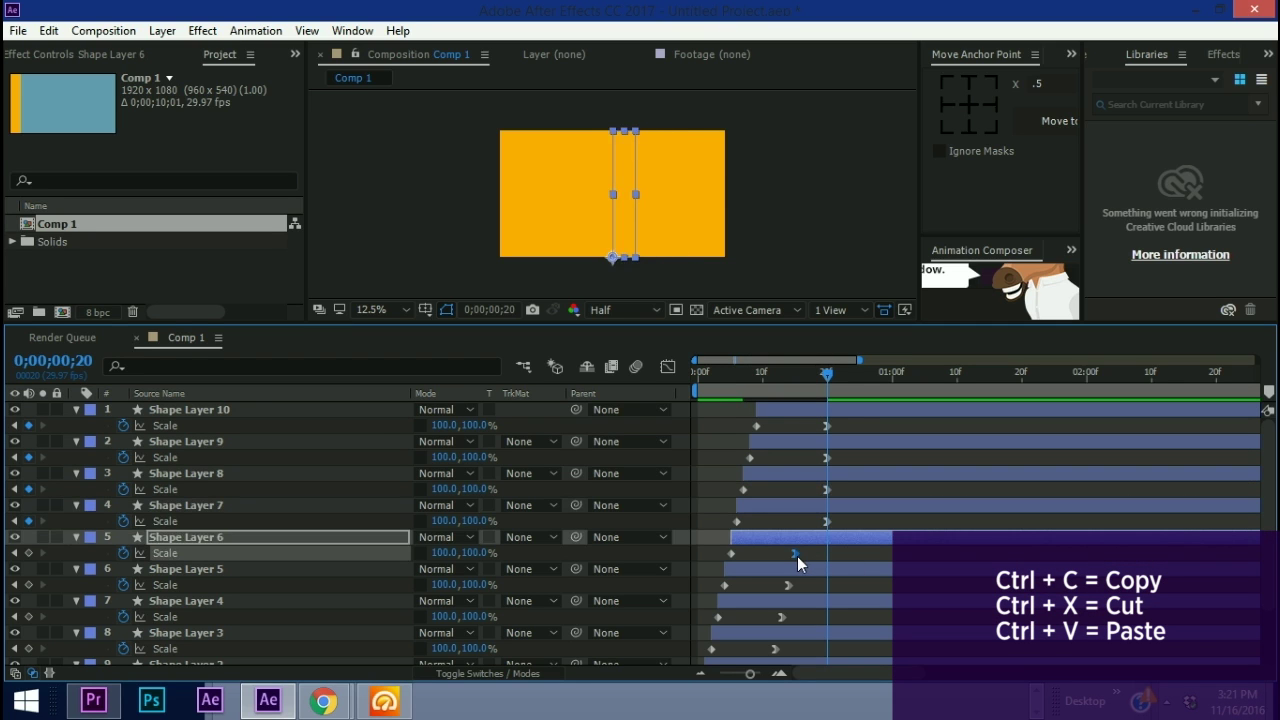
key("ctrl+x")
key("ctrl+v")
left_click(789, 585)
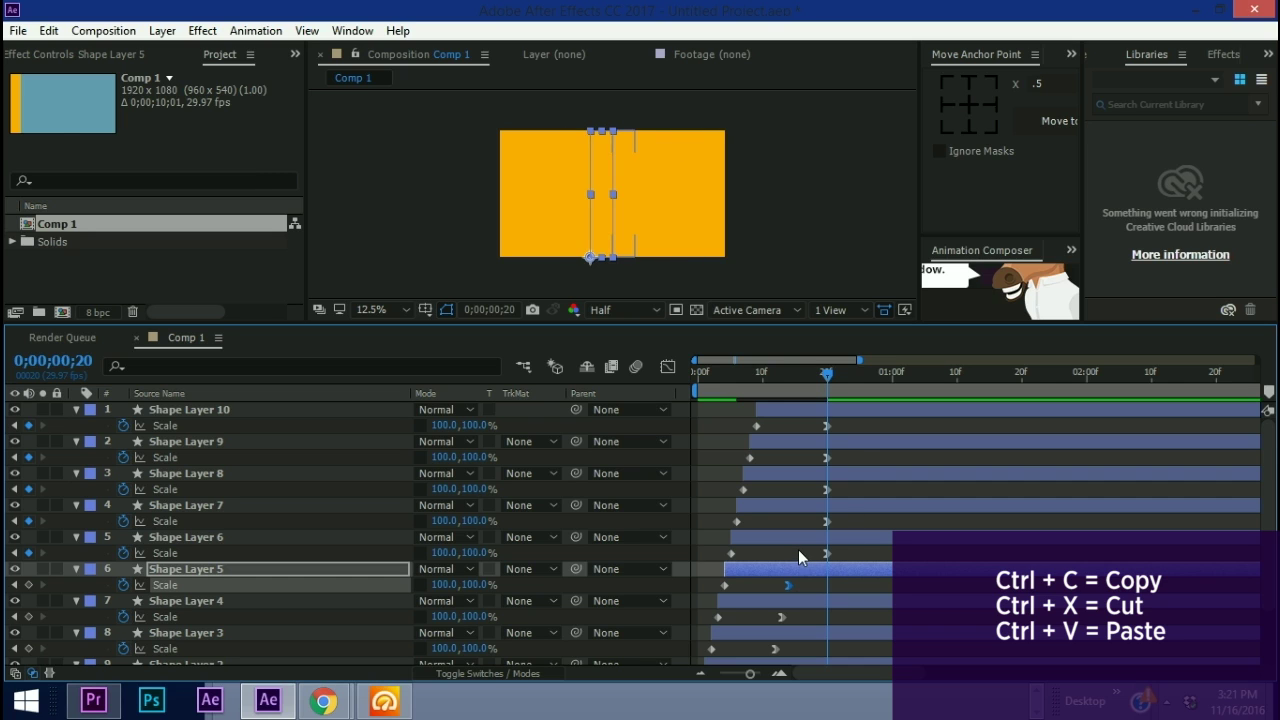
key("ctrl+x")
key("ctrl+v")
Cut the second Scale keyframes of Shape Layer 4 and Shape Layer 3 and paste each one on its own layer at frame 20
left_click(781, 617)
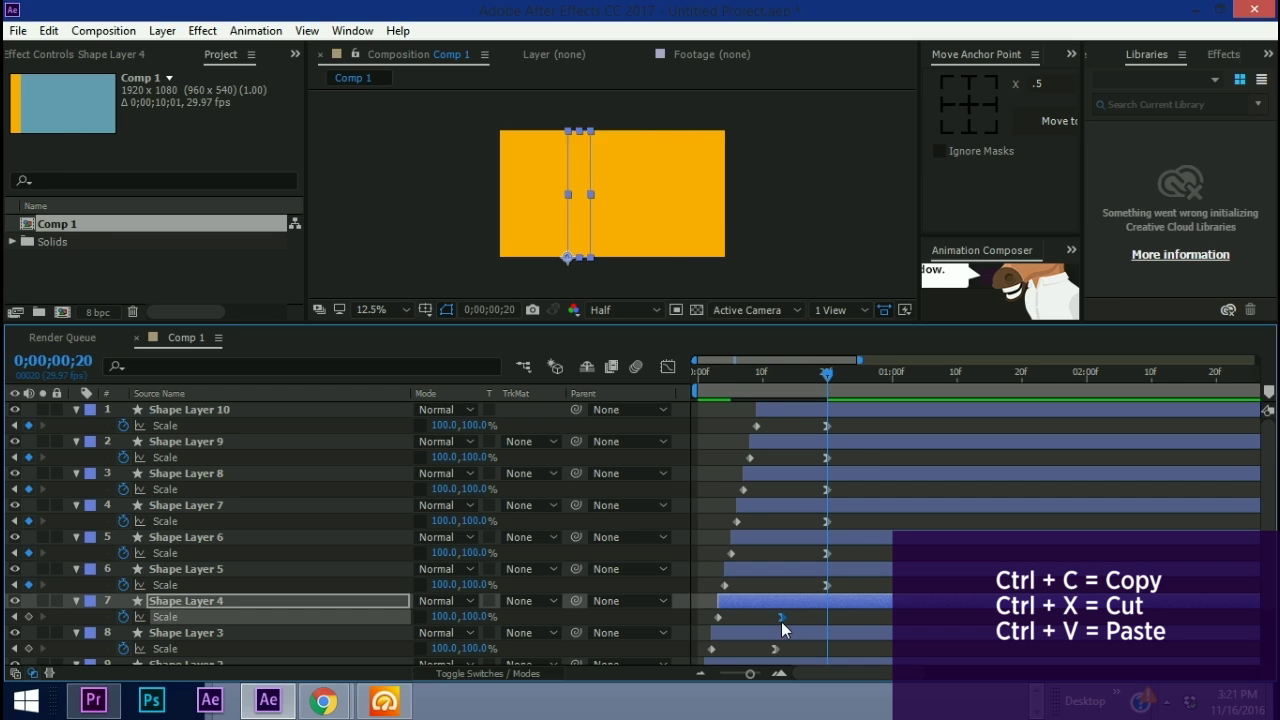
key("ctrl+x")
key("ctrl+v")
left_click(781, 648)
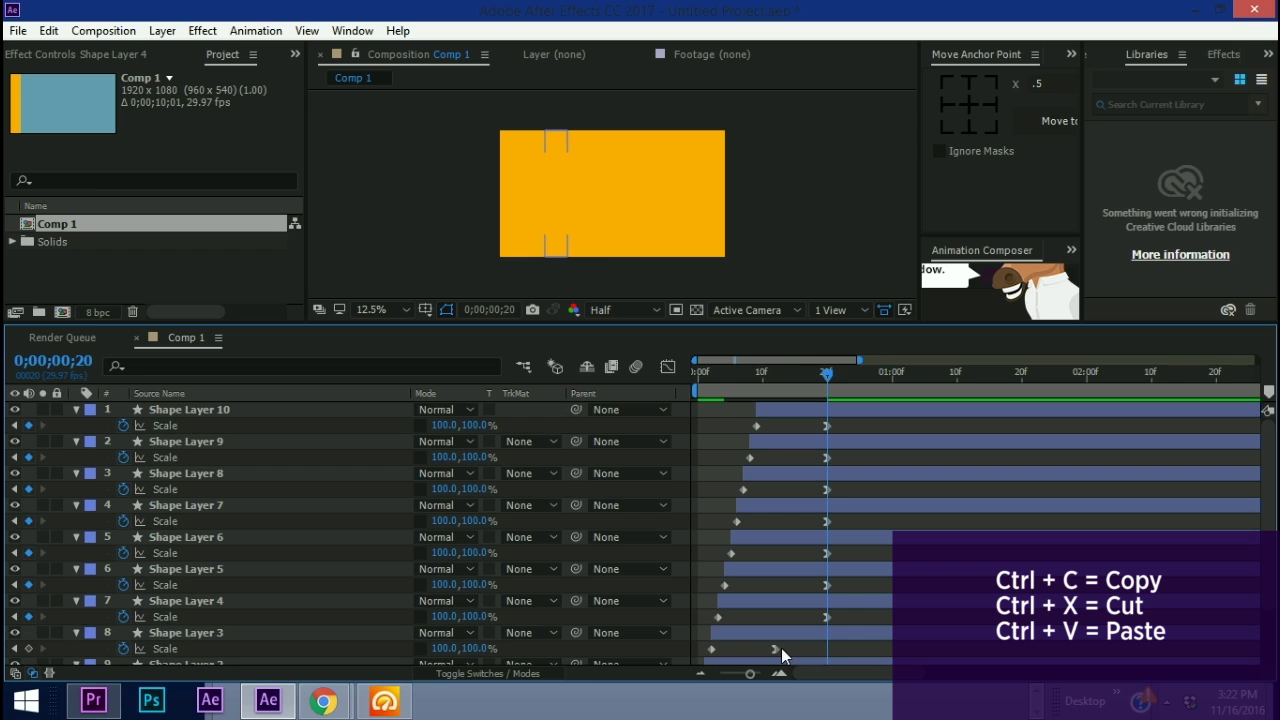
left_click(776, 648)
key("ctrl+x")
key("ctrl+v")
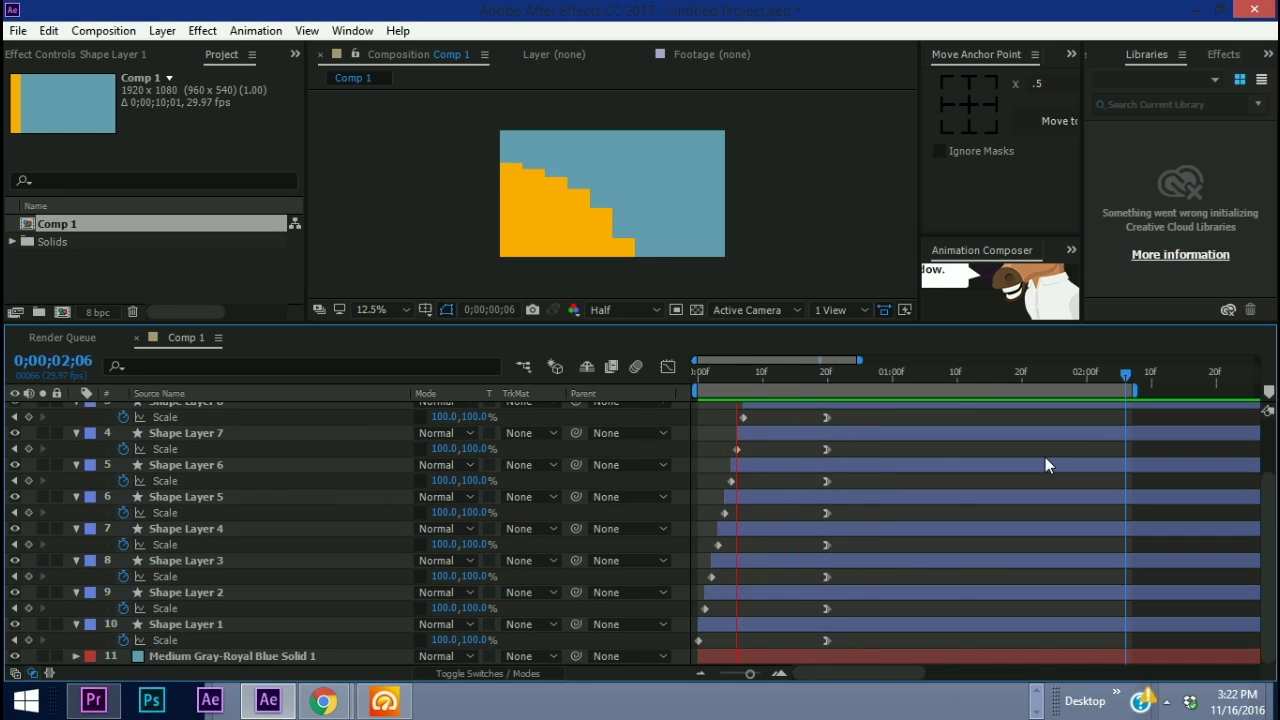
Stretch all Scale keyframes of the ten shape layers to end at about 4 seconds, shorten them to about 2 seconds, and preview the timing
left_click_drag(784, 425, 742, 668)
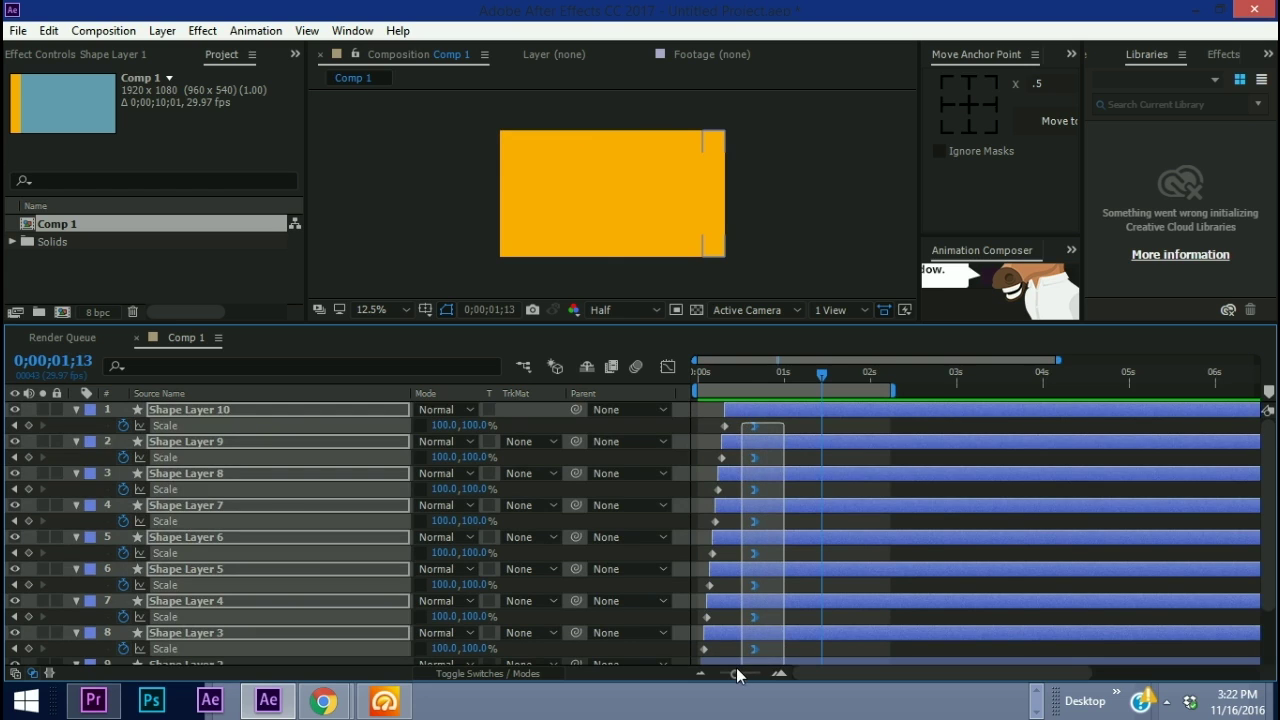
scroll(755, 594, "down", 3)
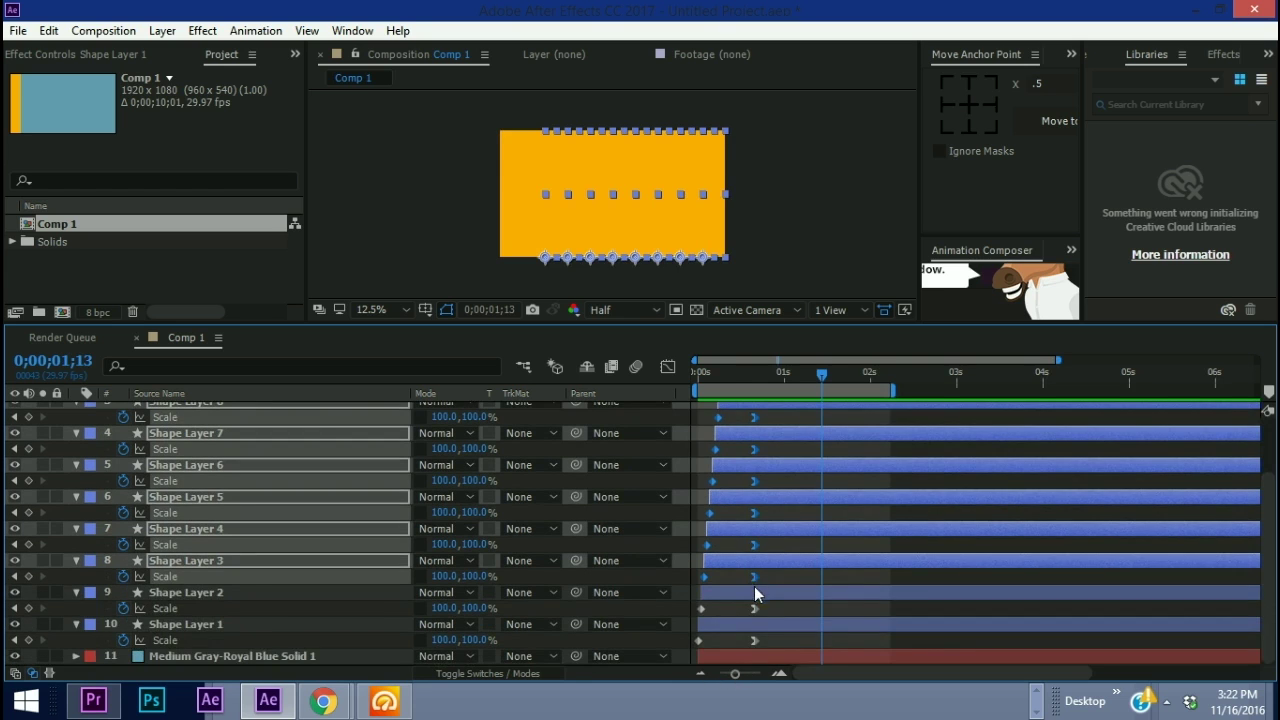
key("ctrl+a")
scroll(791, 488, "up", 3)
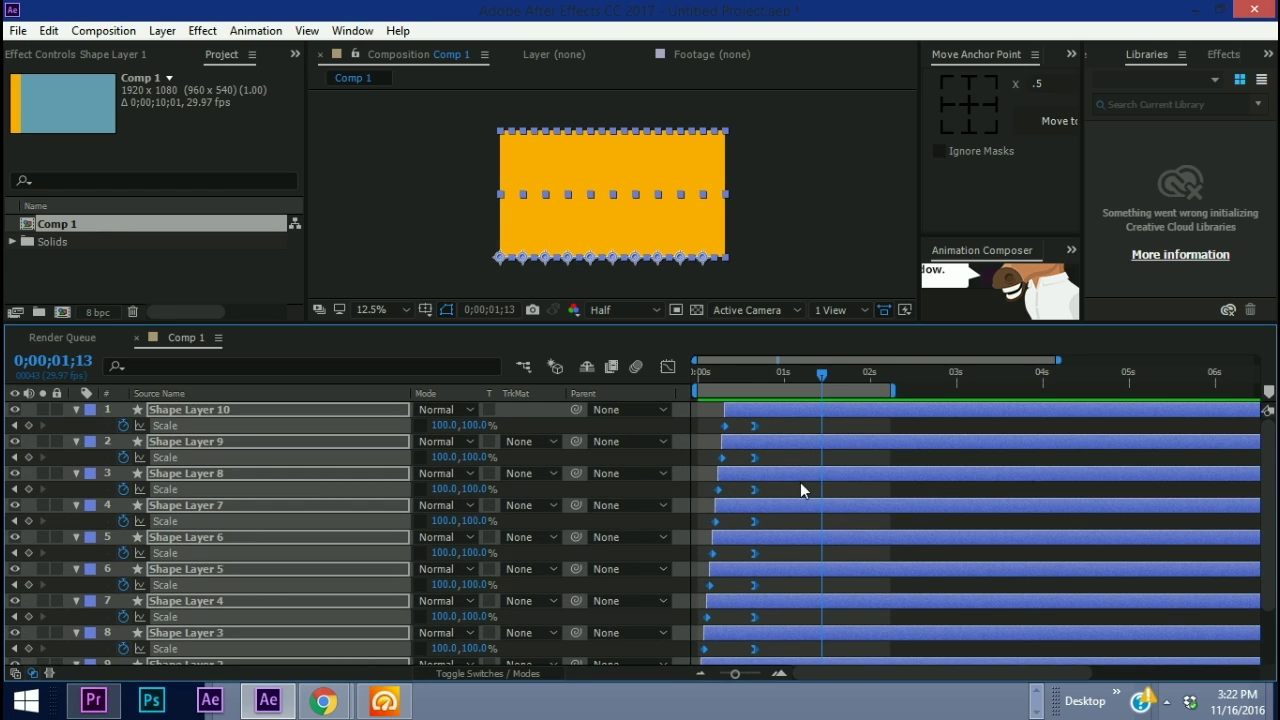
mouse_move(756, 463)
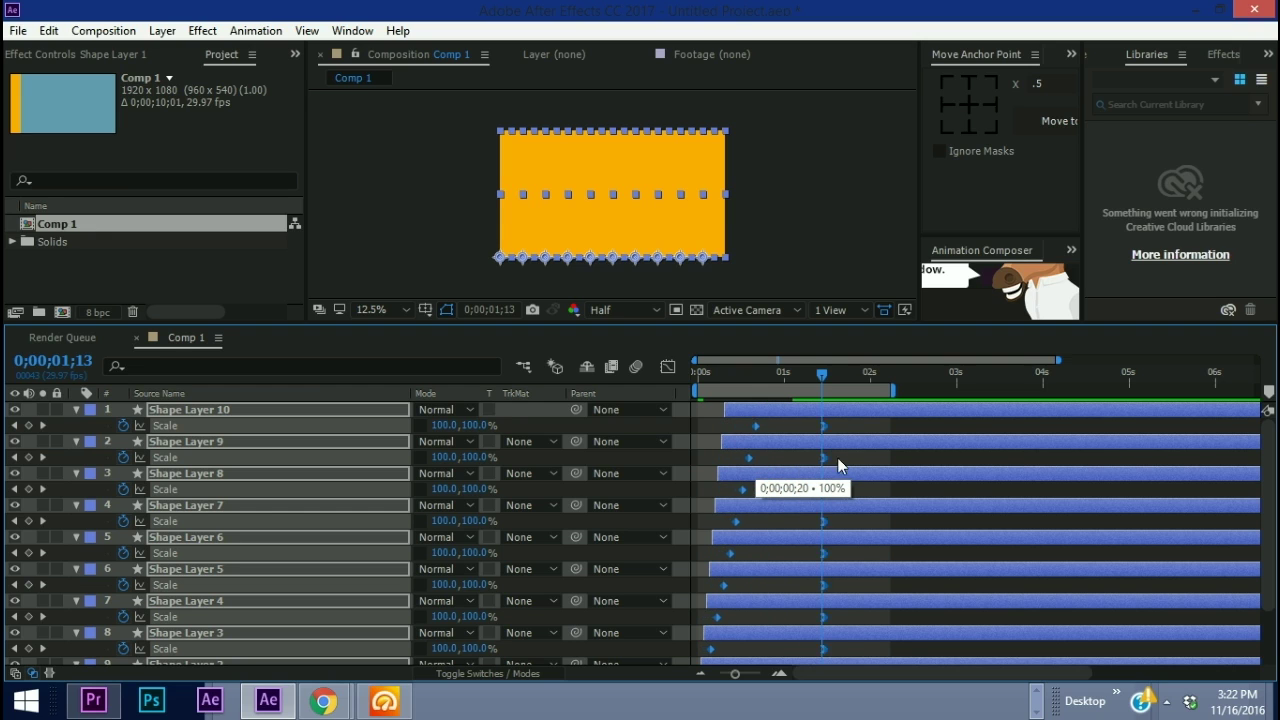
left_click_drag(823, 457, 960, 441)
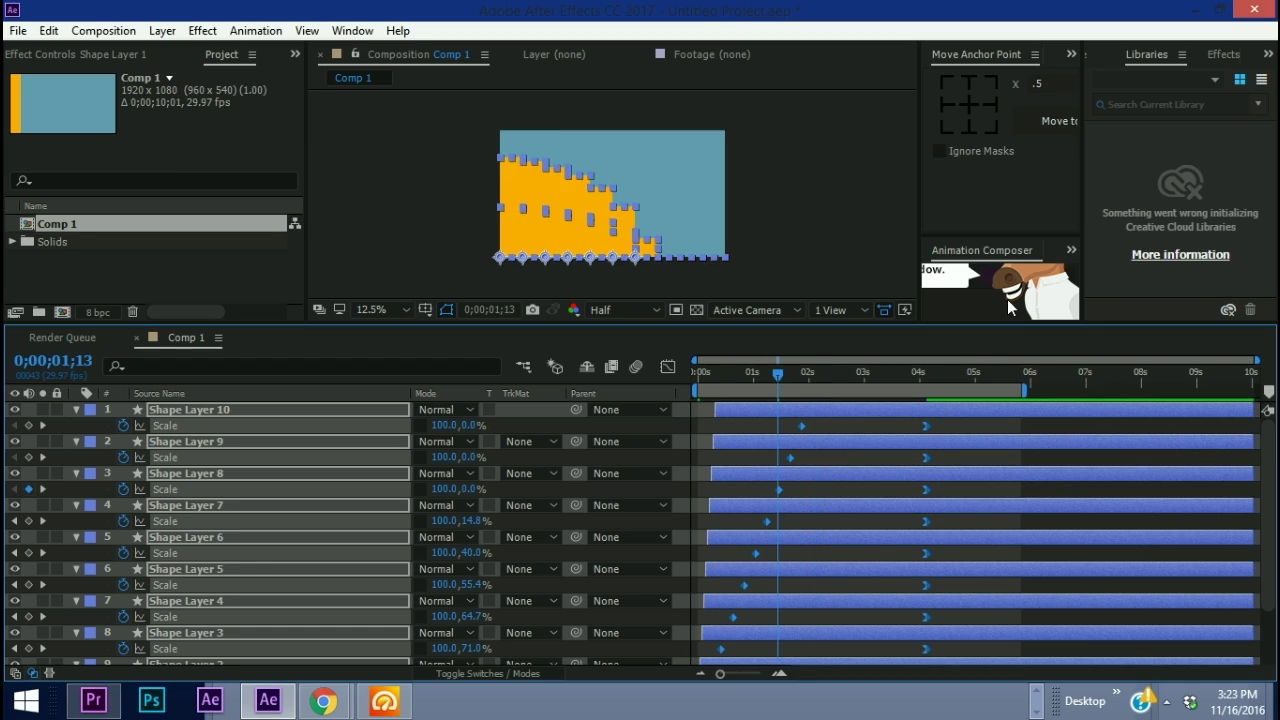
key("space")
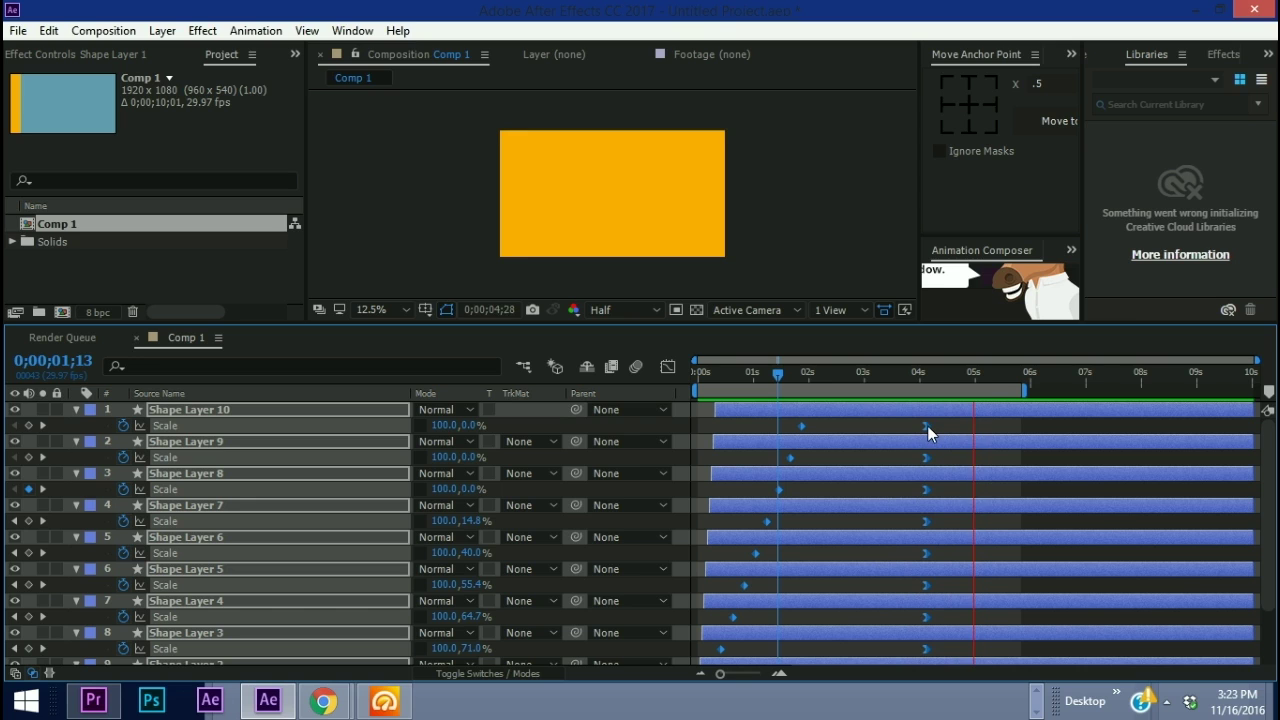
left_click_drag(927, 426, 823, 448)
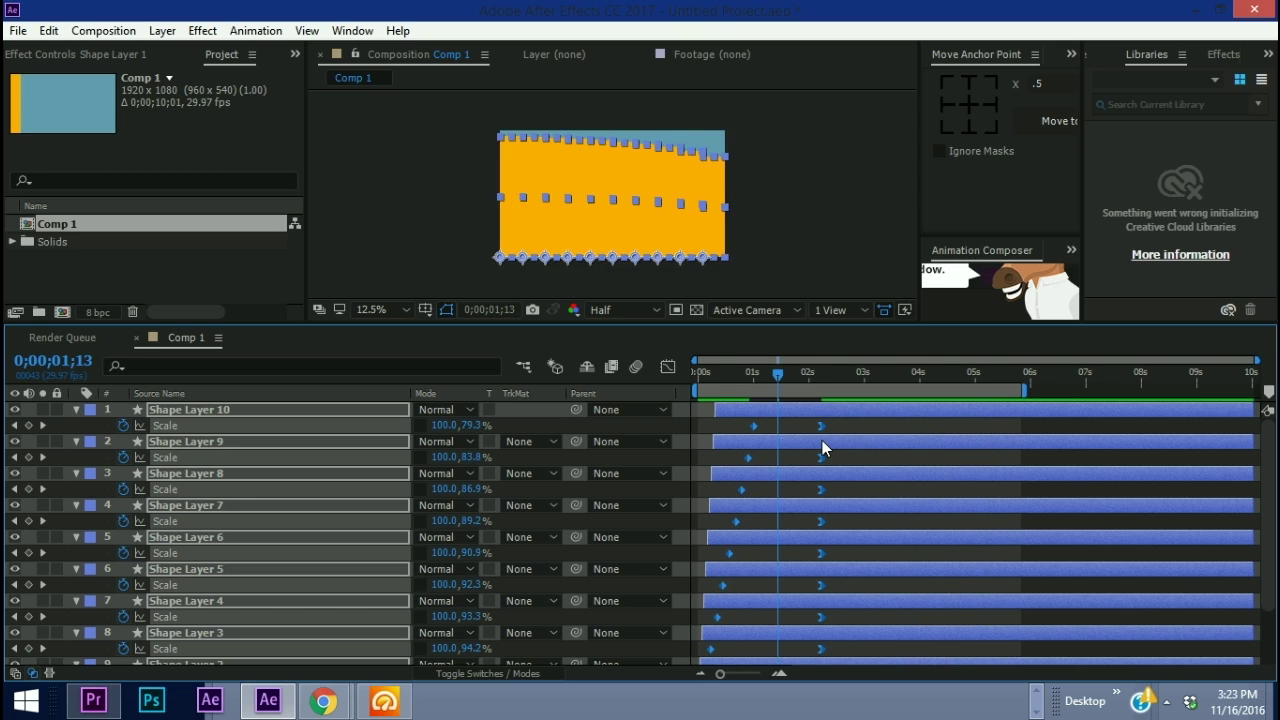
key("space")
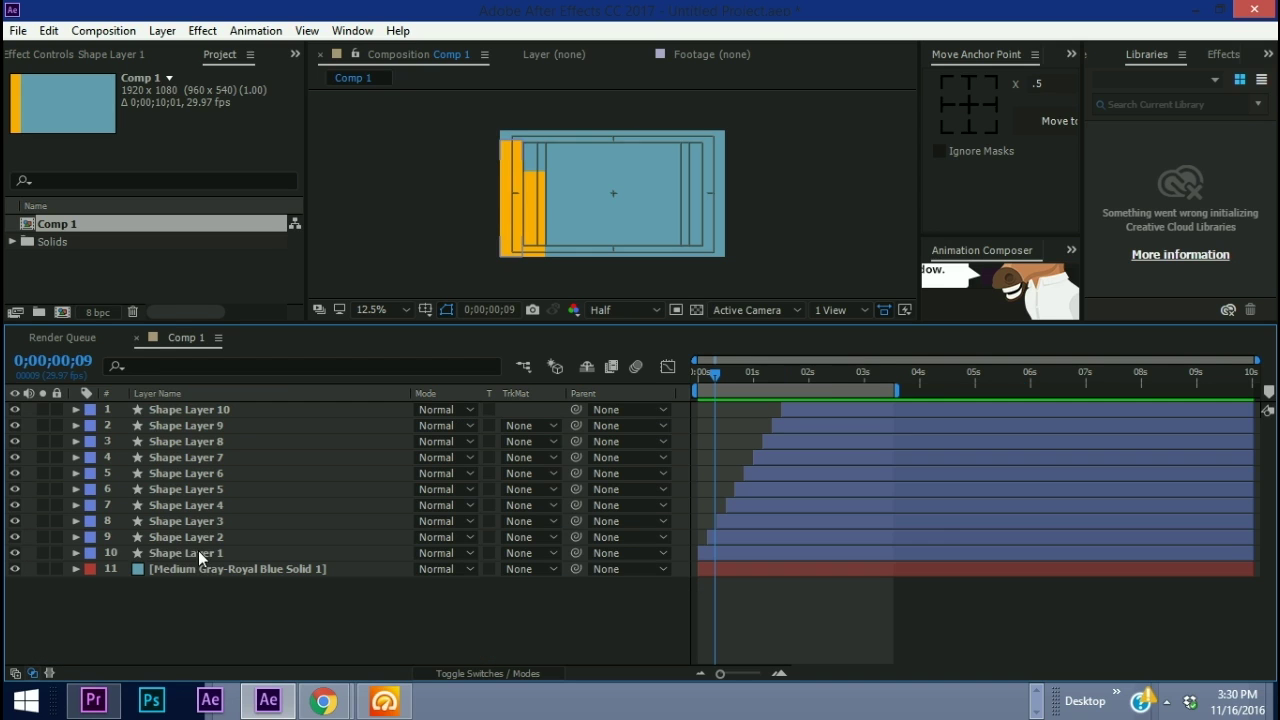
Pre-compose all ten shape layers into one composition, leaving the blue solid out
left_click(198, 552)
left_click(210, 404, "shift")
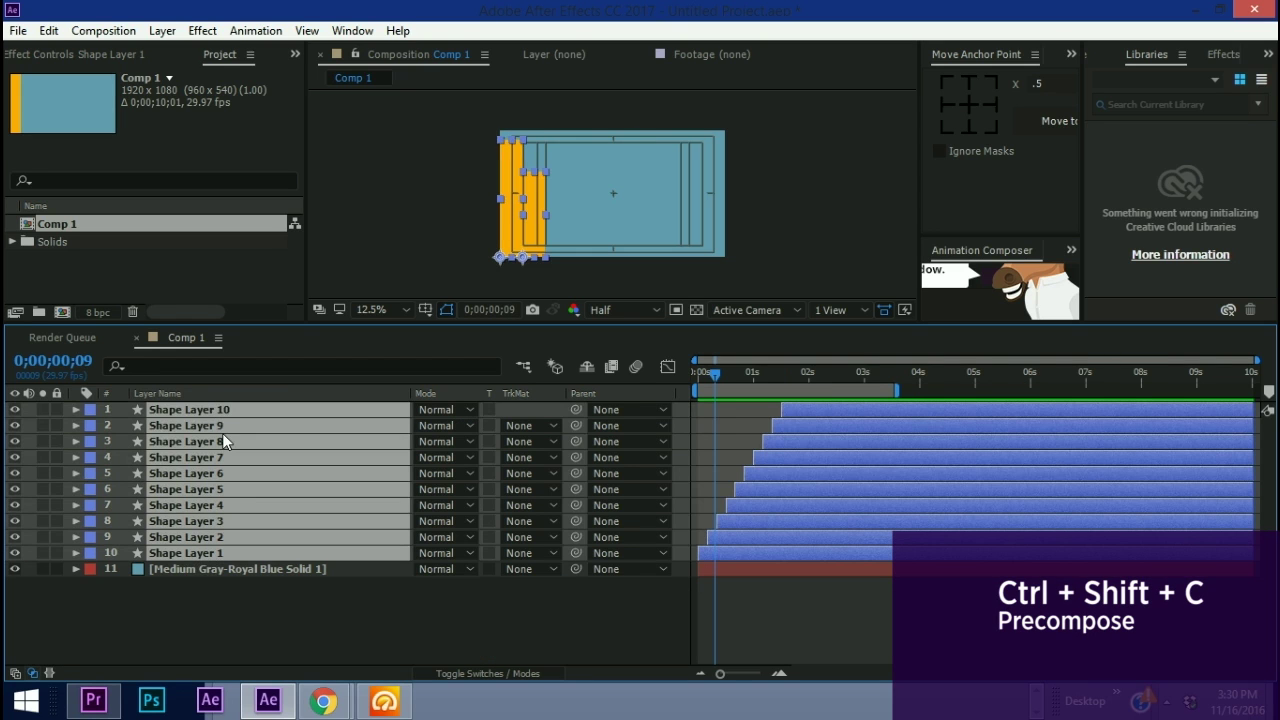
key("ctrl+shift+c")
left_click(809, 436)
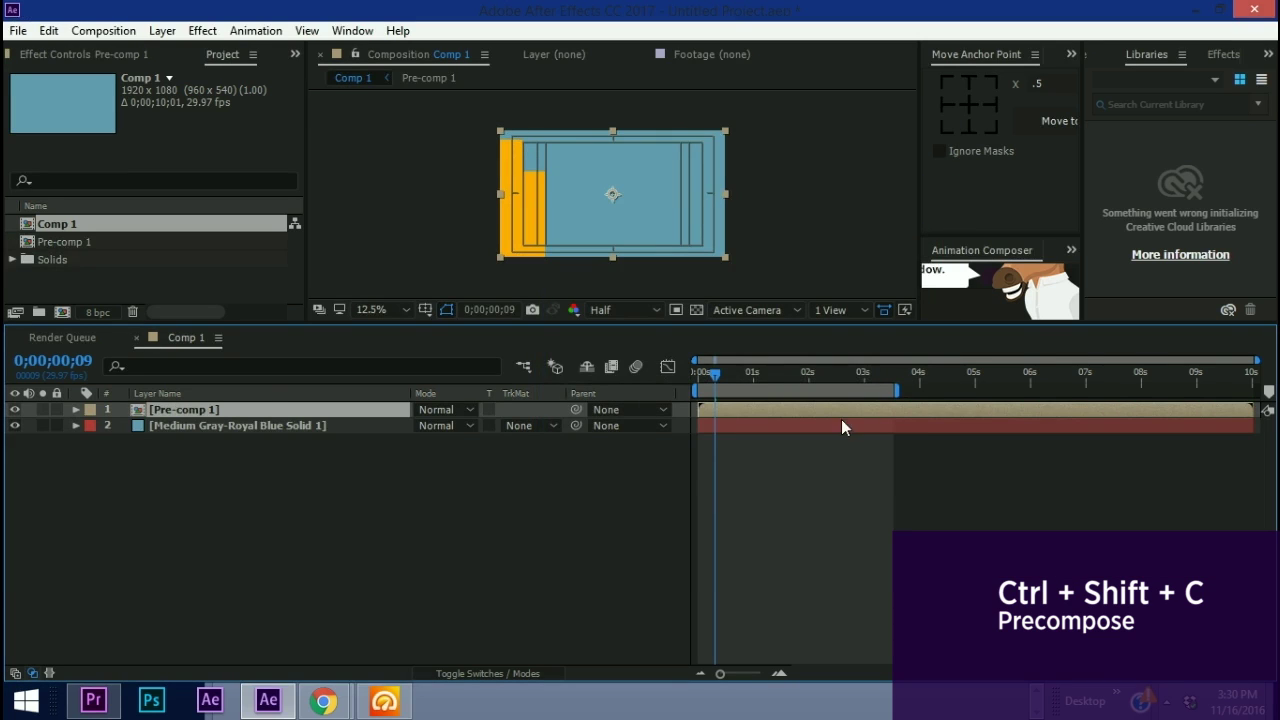
Duplicate the pre-comp layer with the playhead at 0;00;01;12 and apply a Fill effect to the upper copy
left_click_drag(718, 386, 776, 378)
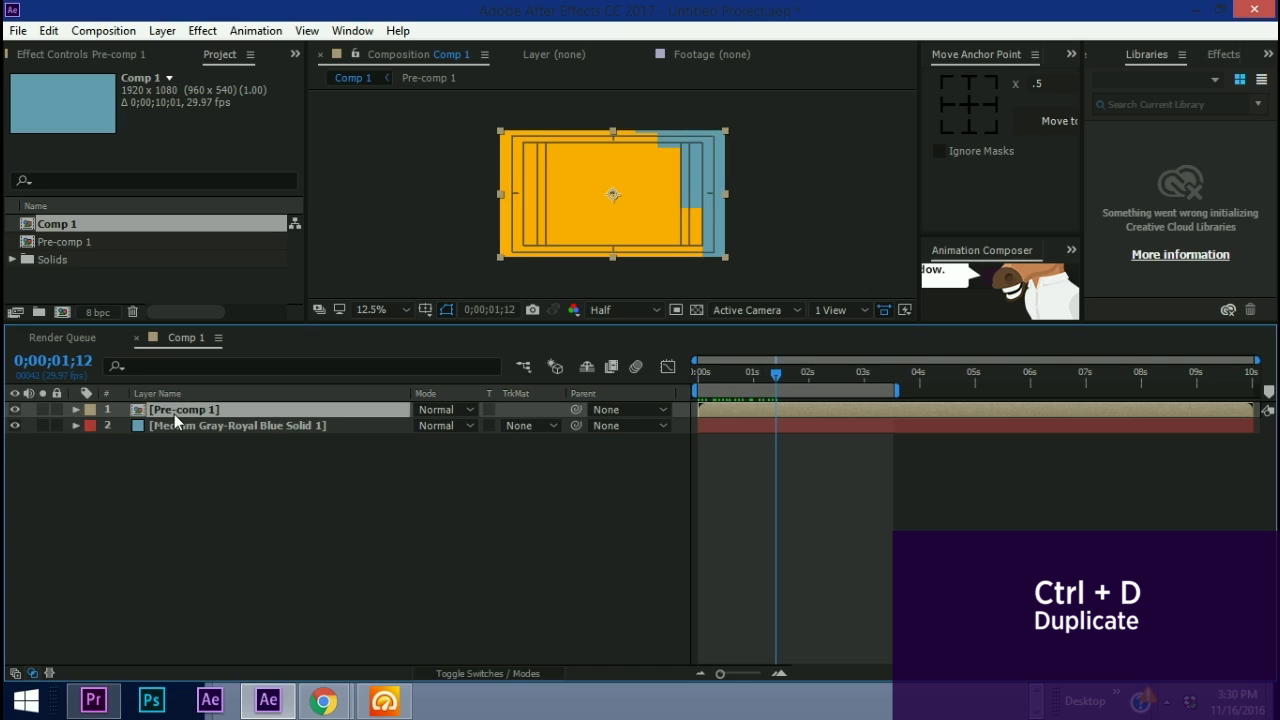
key("ctrl+d")
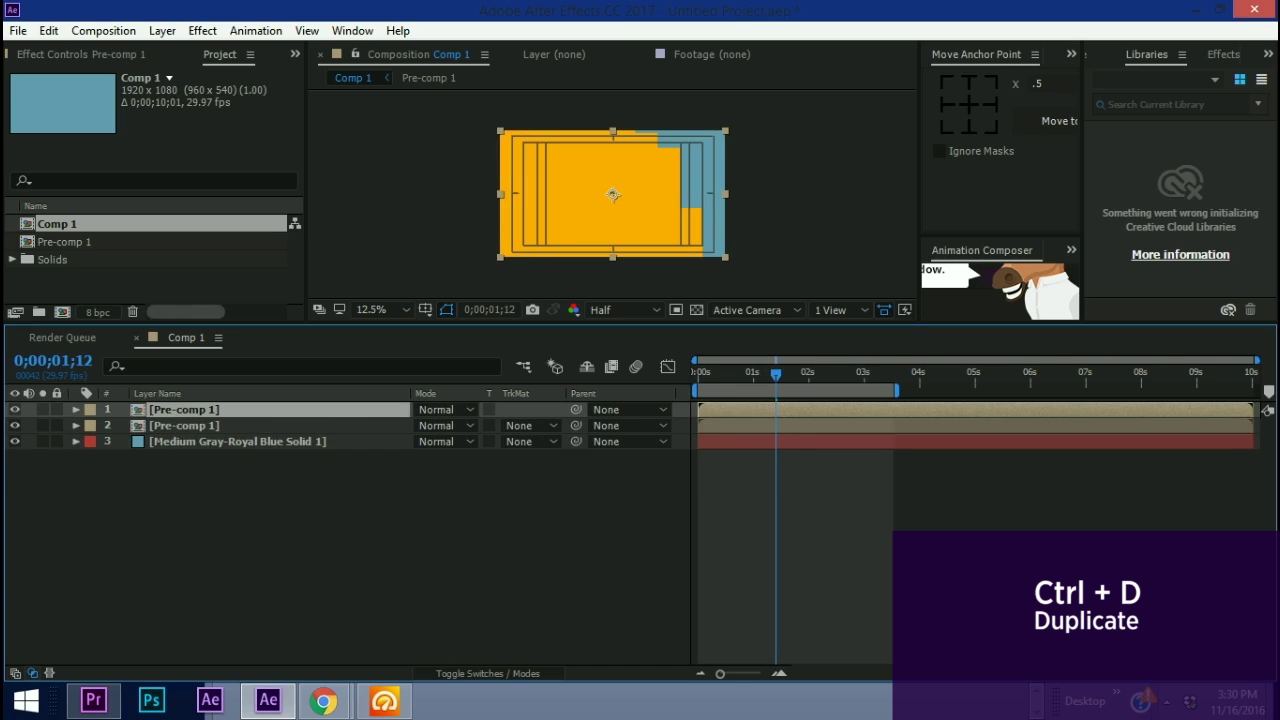
left_click(205, 31)
mouse_move(312, 292)
left_click(502, 500)
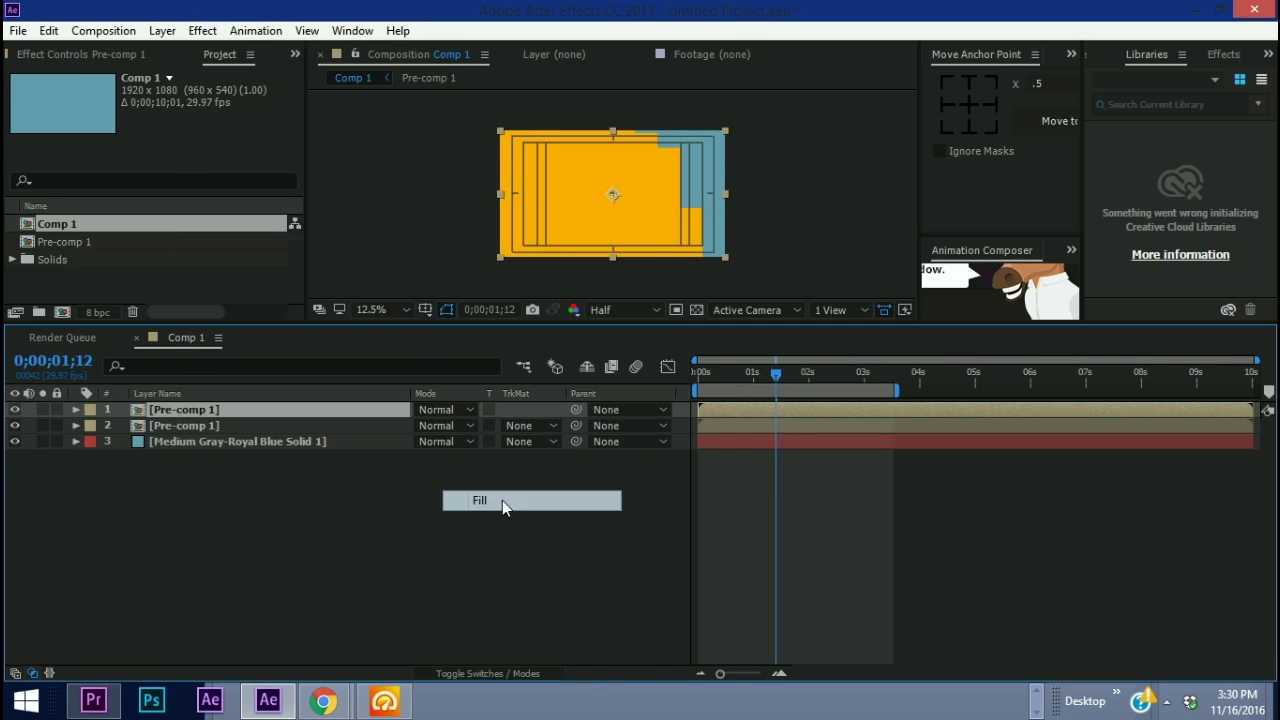
Rotate the red pre-comp copy 180°, shift its start to about frame 8, and preview the transition
left_click(184, 407)
key("r")
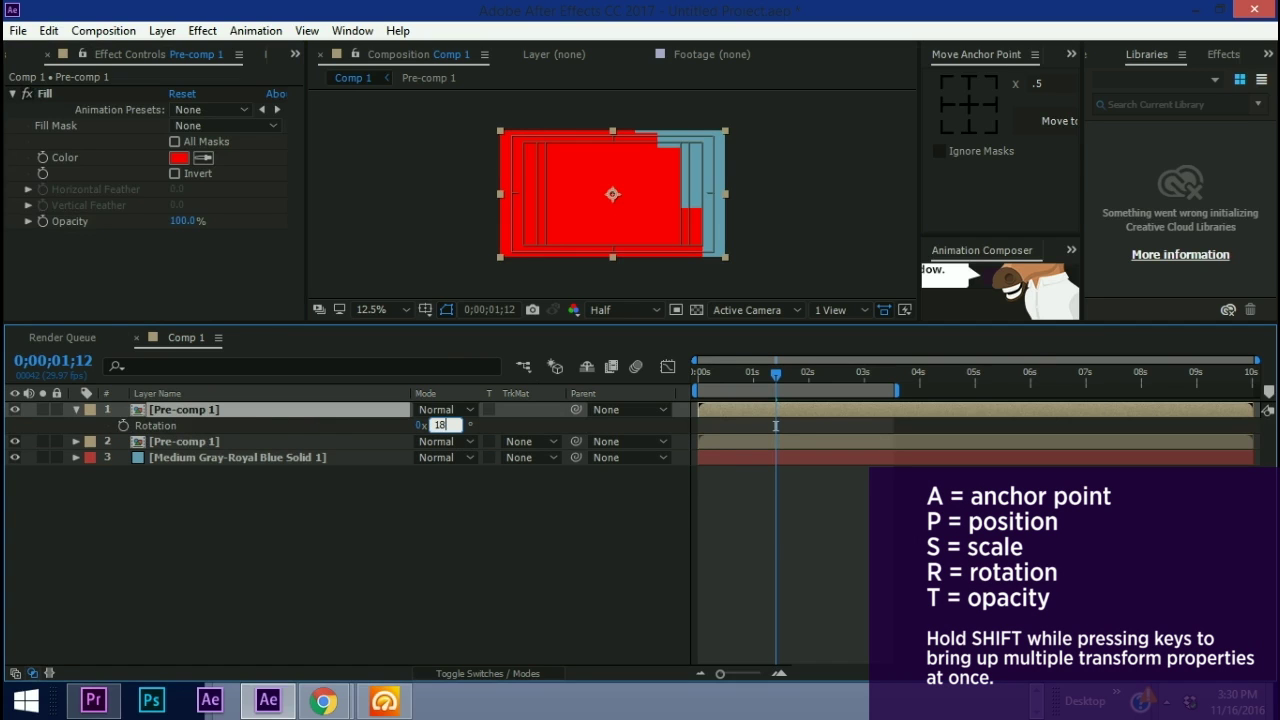
key("Return")
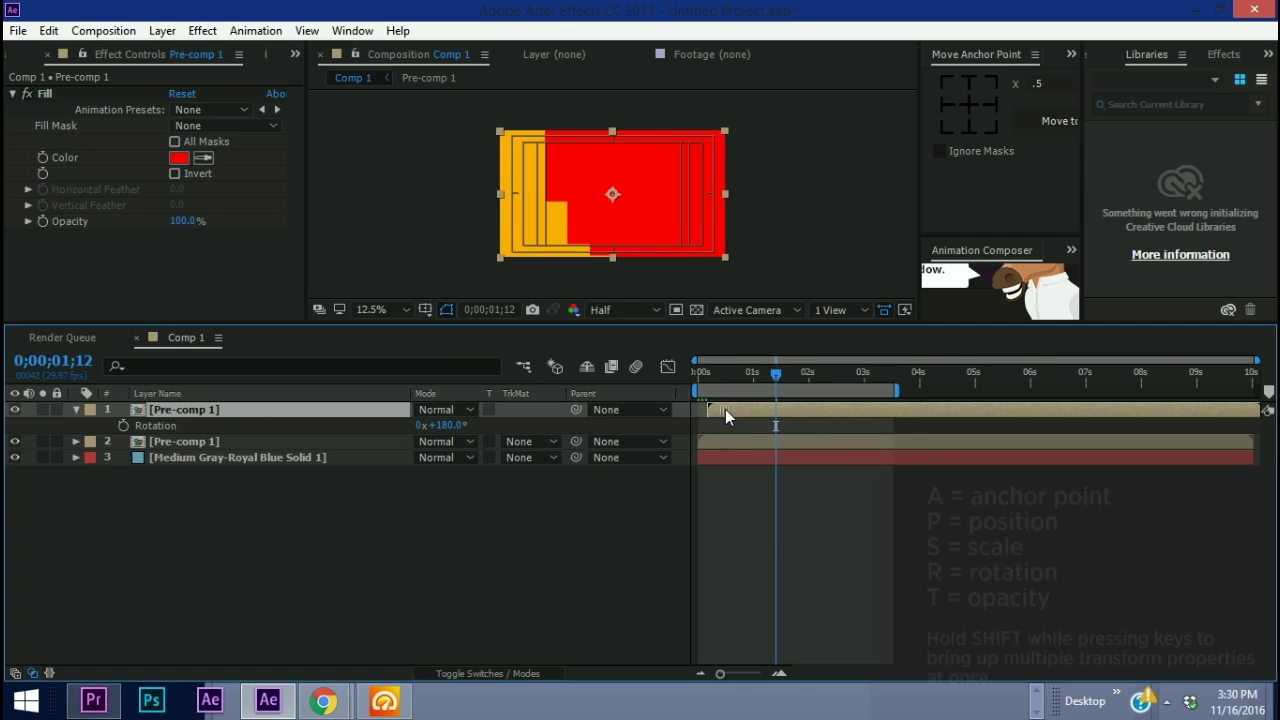
left_click(754, 491)
key("space")
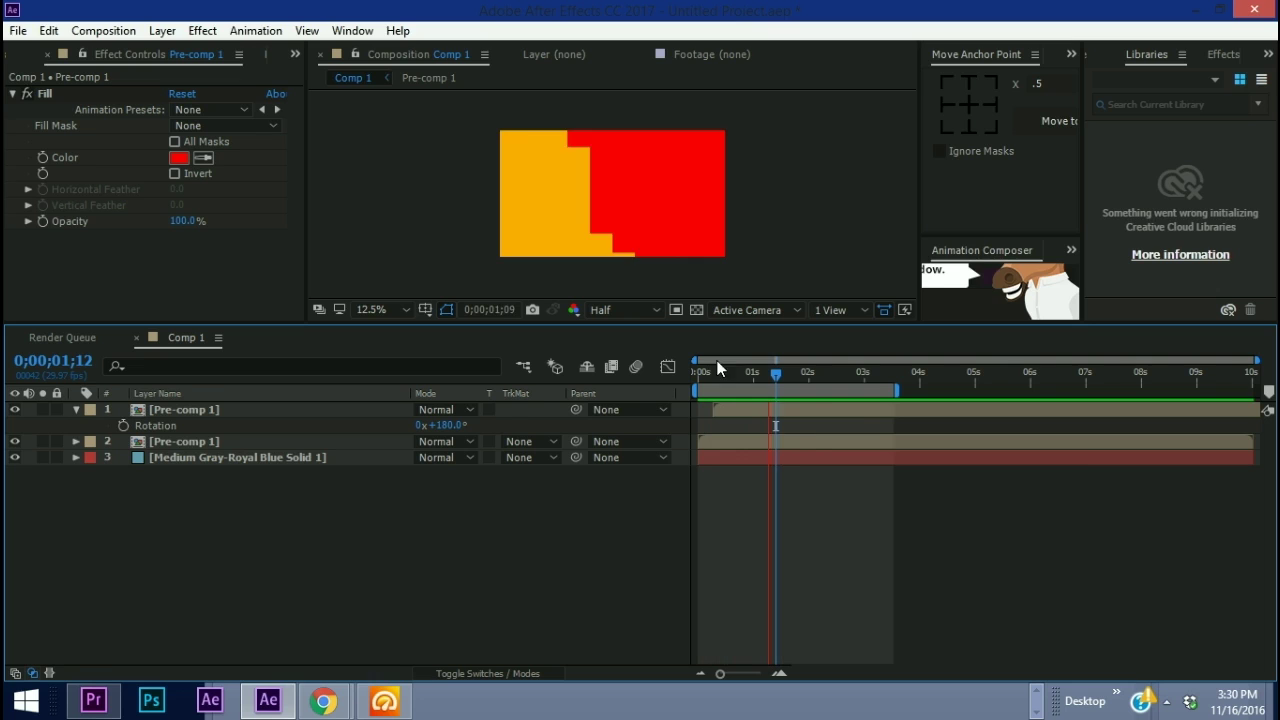
Flip the red pre-comp copy horizontally
right_click(759, 415)
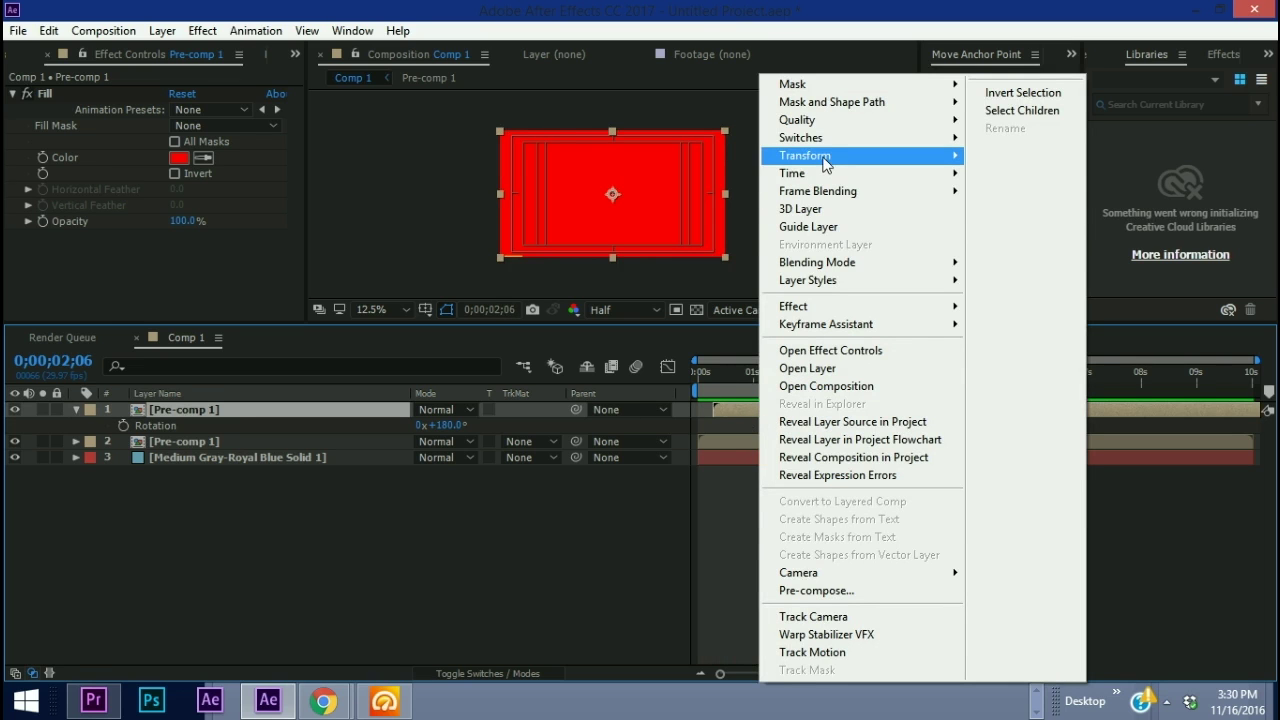
mouse_move(855, 155)
left_click(498, 320)
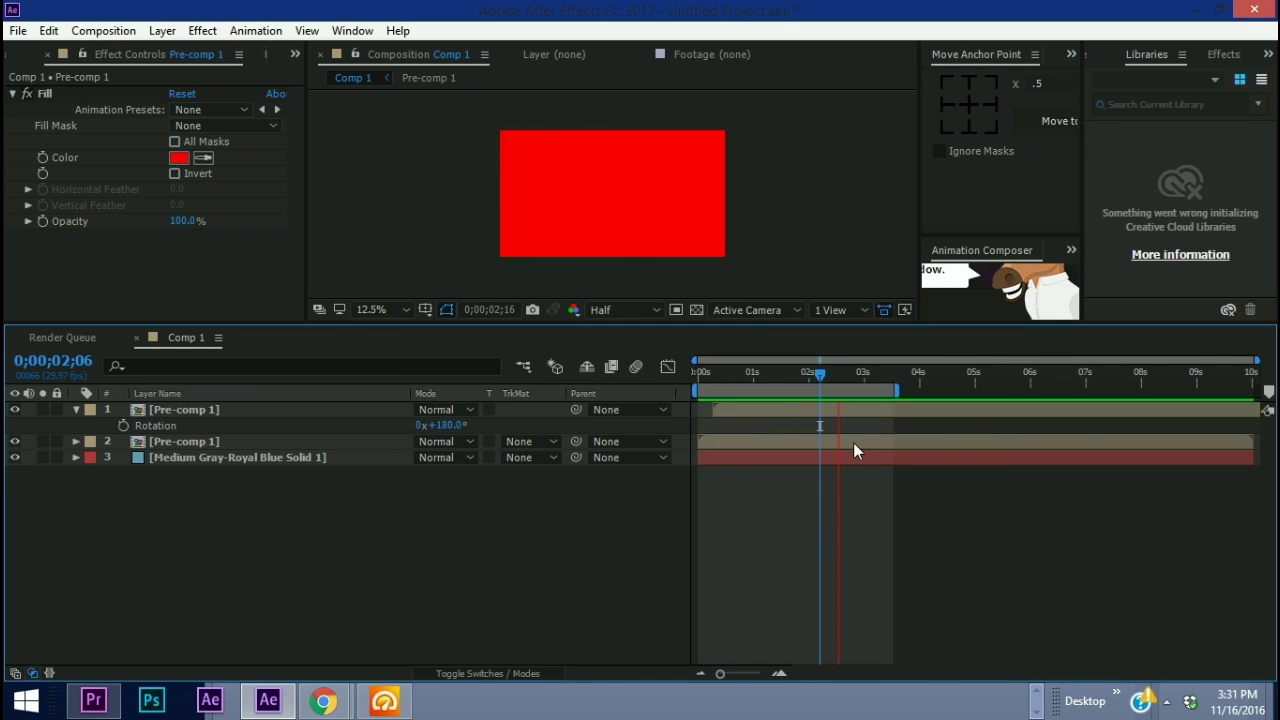
Flip the lower, orange pre-comp layer horizontally and preview the transition
right_click(741, 443)
mouse_move(840, 163)
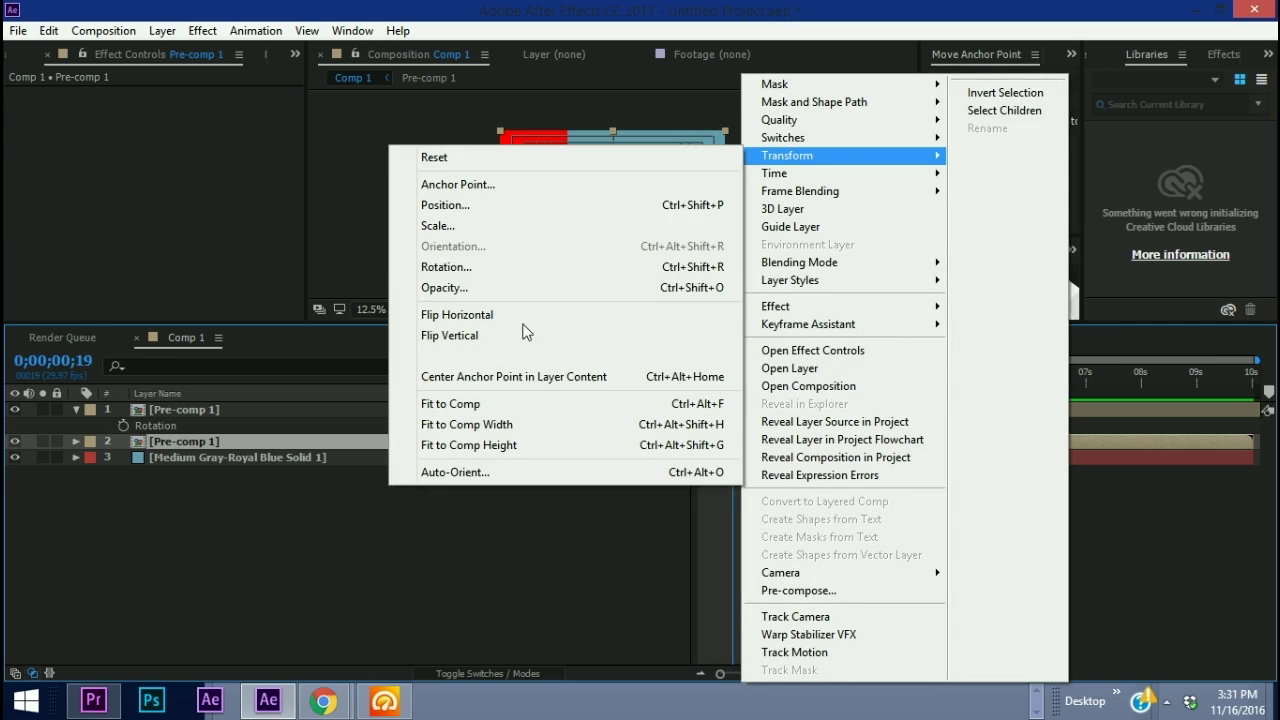
left_click(474, 316)
key("space")
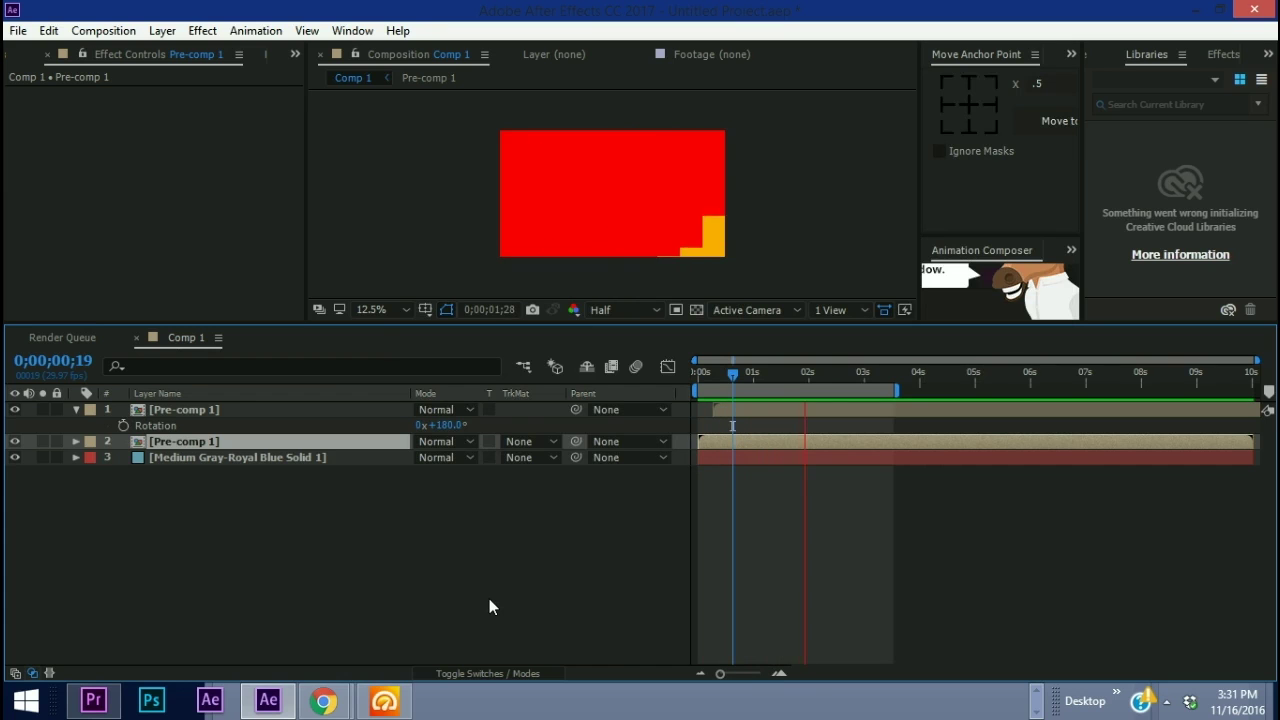
Delete the red pre-comp copy and move the playhead to 0;00;00;09
left_click(885, 411)
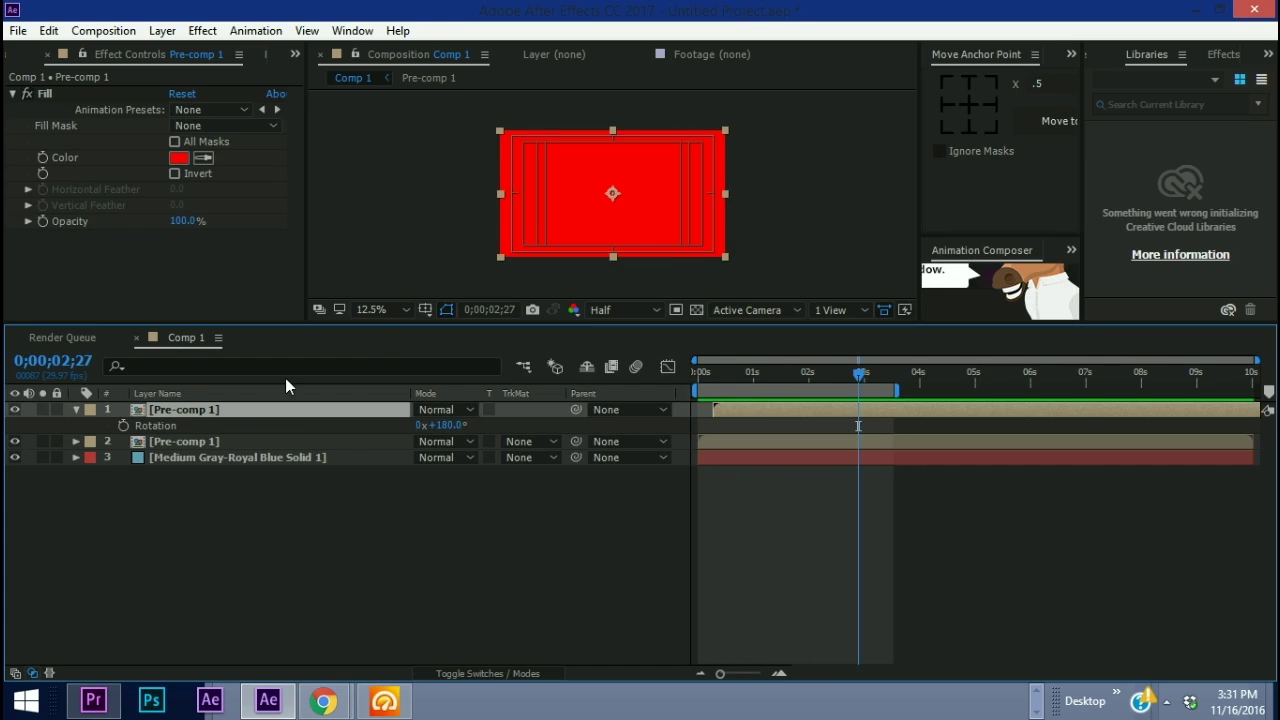
key("Delete")
left_click(714, 372)
Create a centered bold title "7 minute ae tutorials" in Gill Sans MT at 82 px, place its layer below the pre-comp, and preview
key("ctrl+t")
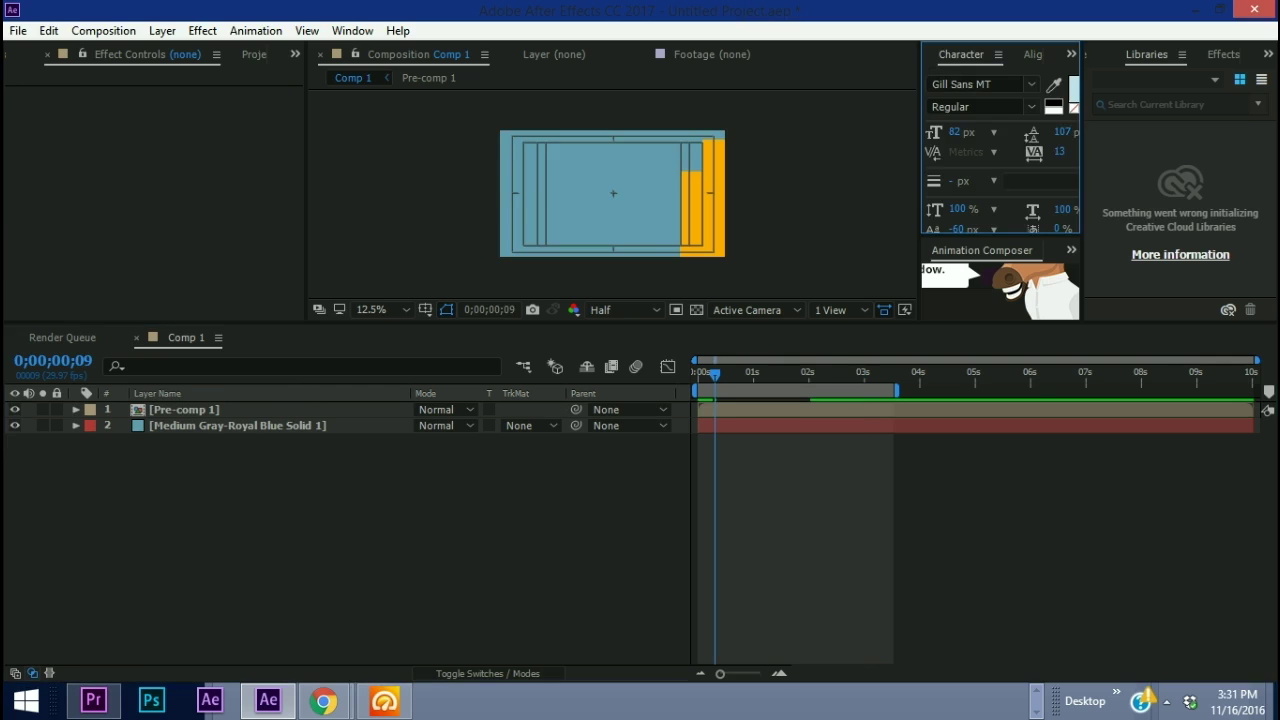
key("ctrl+alt+shift+t")
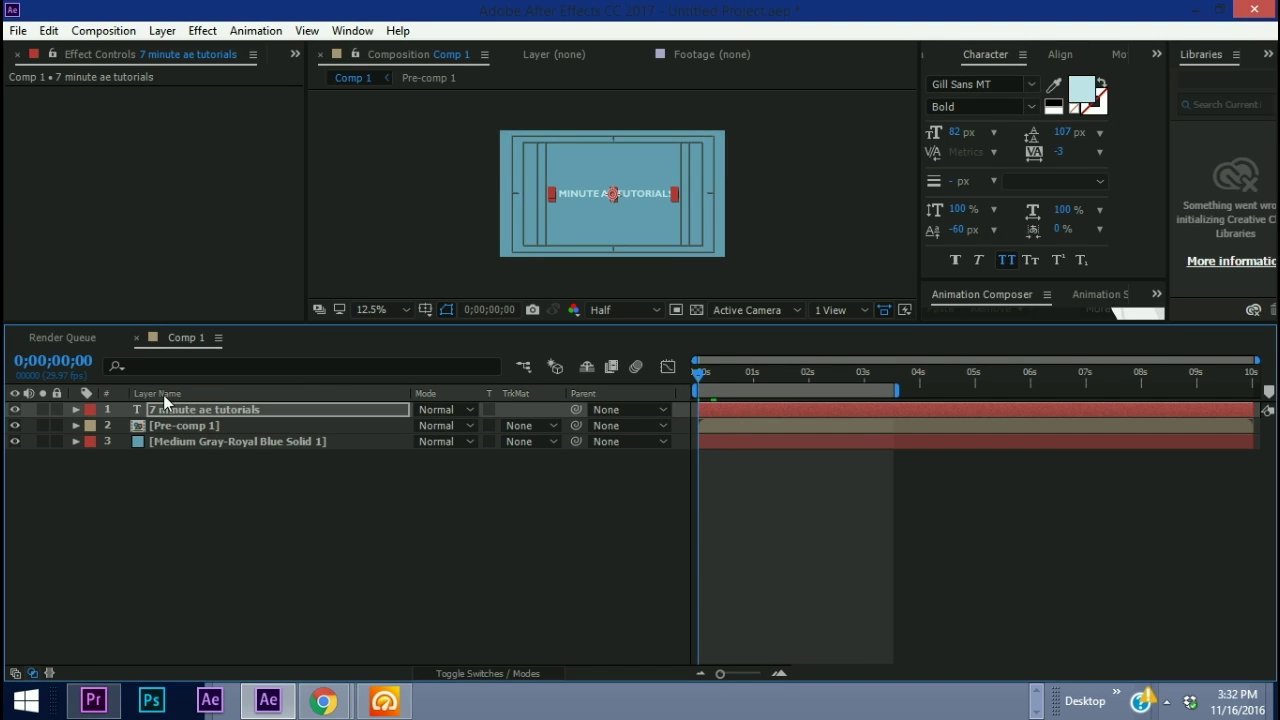
left_click_drag(204, 411, 198, 432)
key("space")
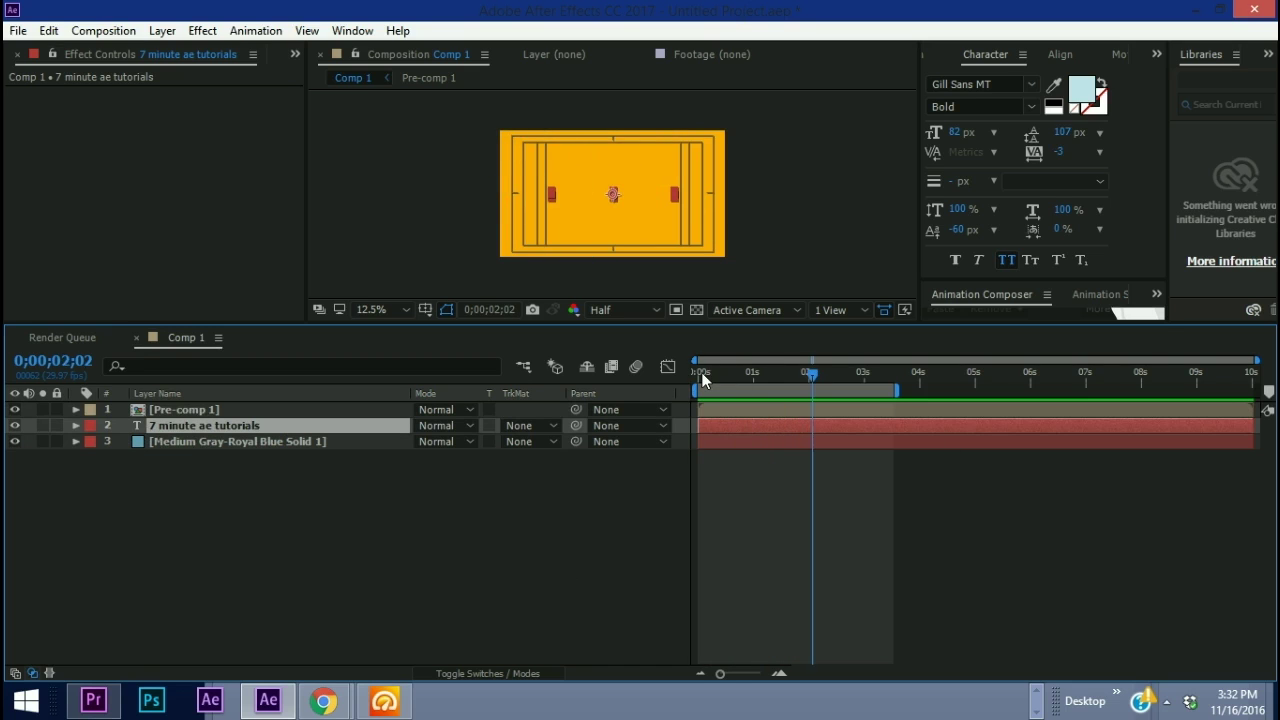
key("space")
Duplicate the pre-comp and text layers together and move the text copy directly beneath the topmost pre-comp
left_click(193, 411)
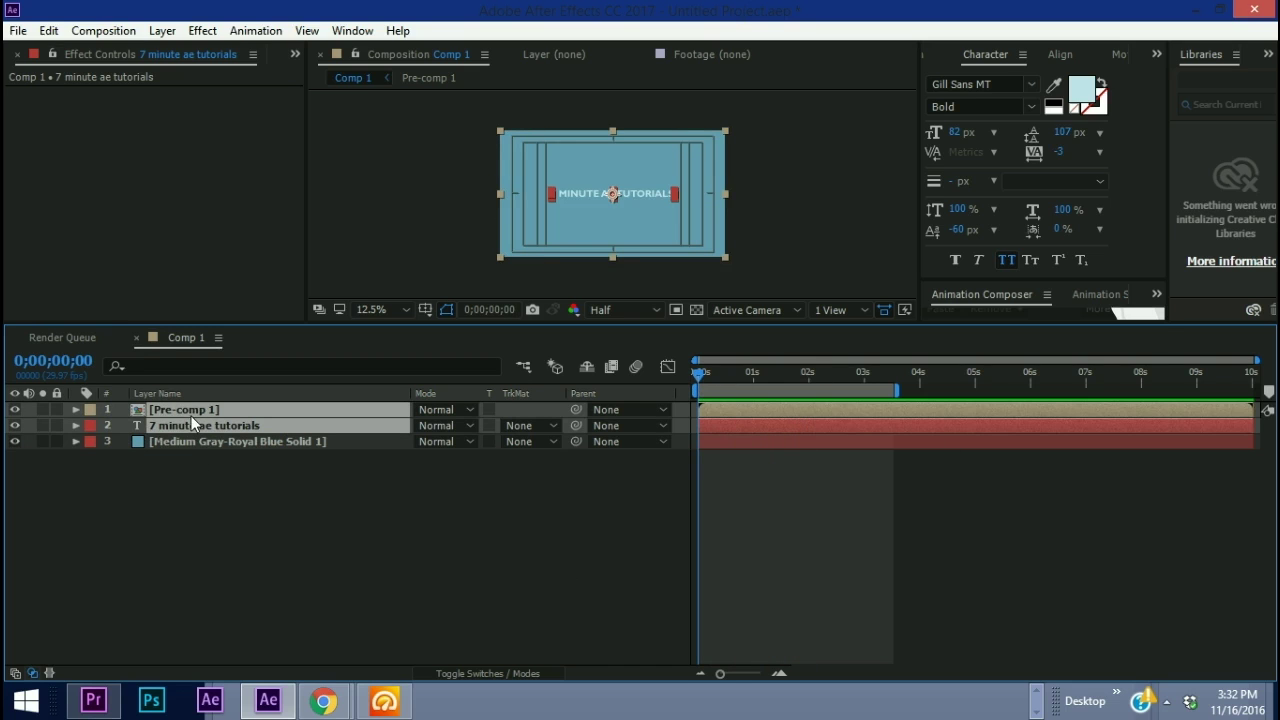
key("ctrl+d")
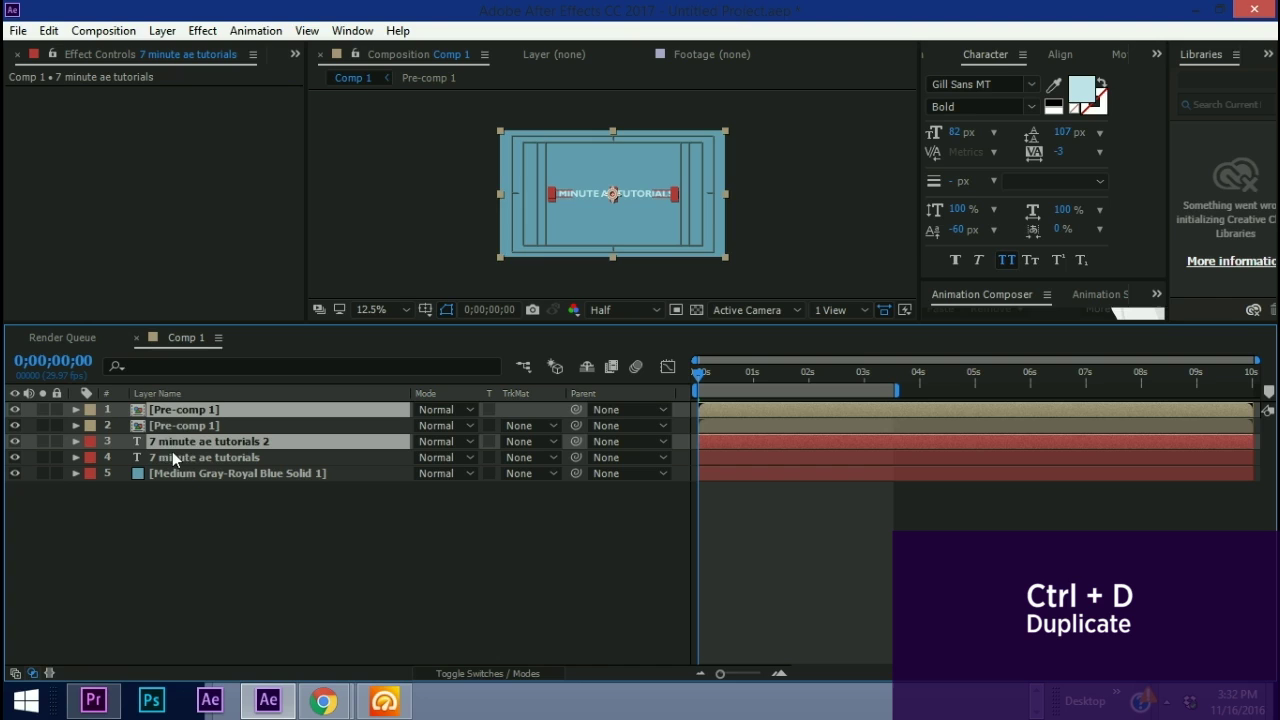
left_click(195, 445)
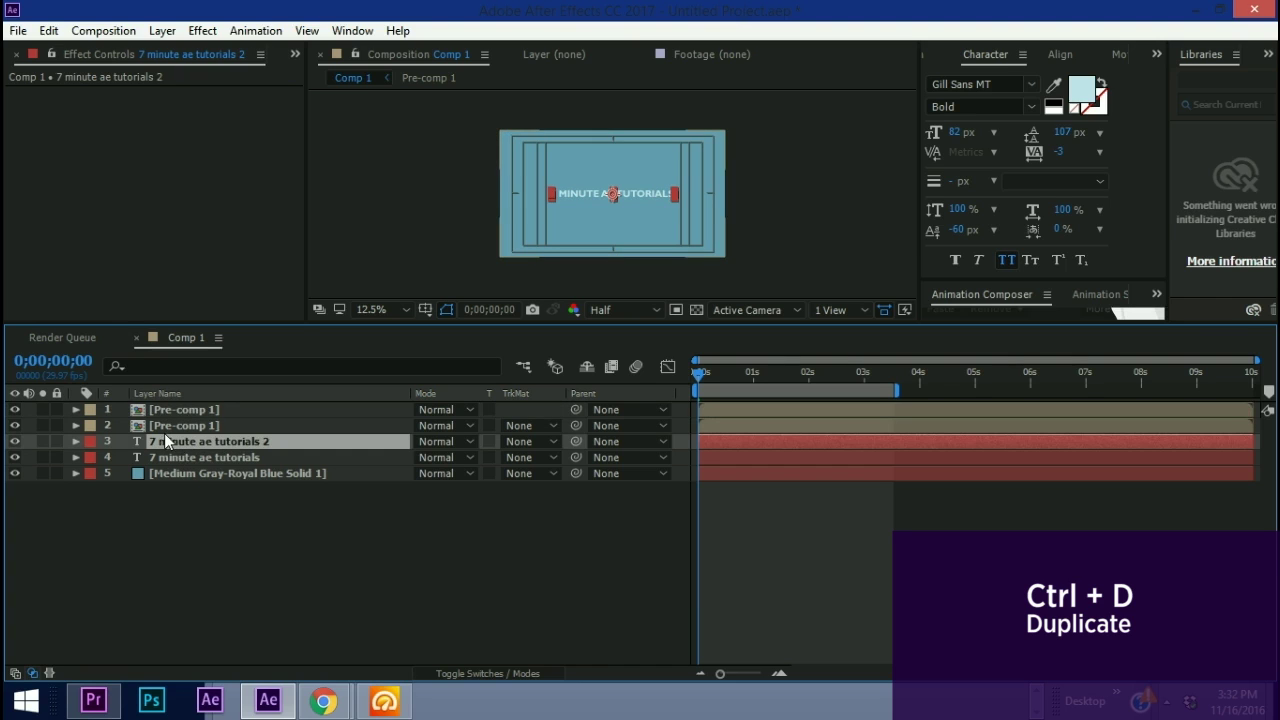
left_click_drag(180, 446, 185, 424)
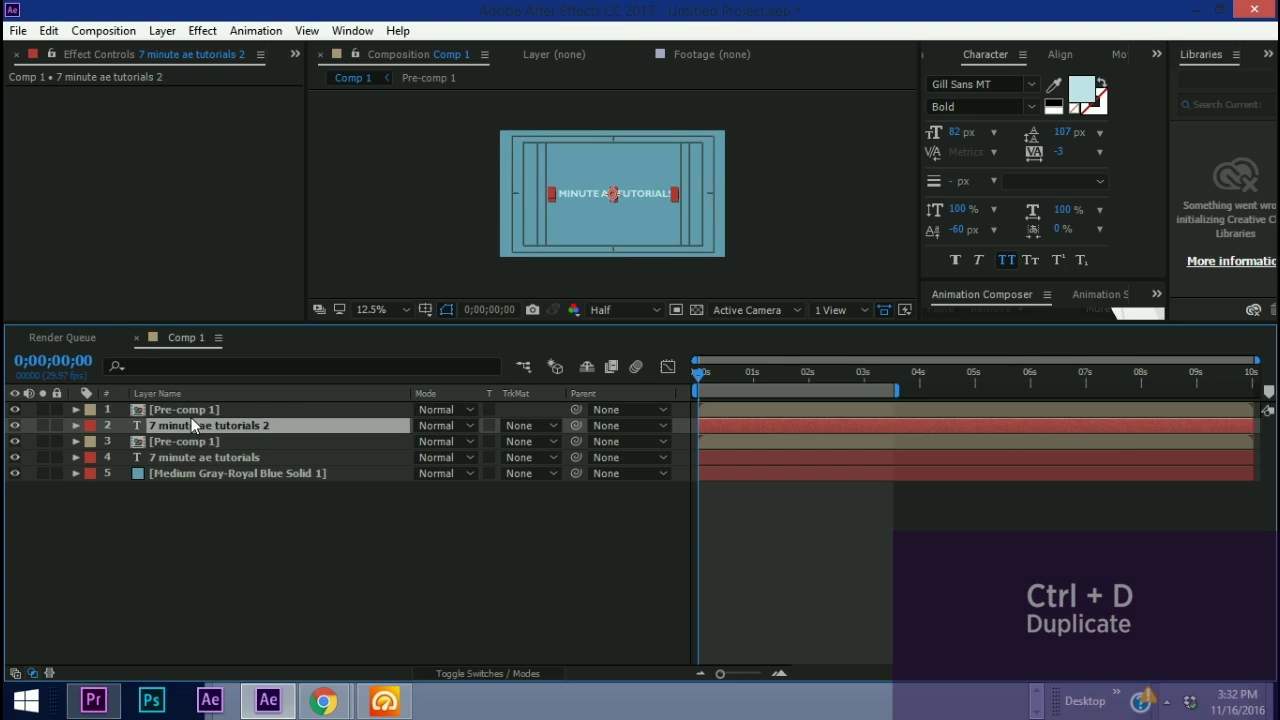
Set the text copy's track matte to Alpha Matte "[Pre-comp 1]" and change its fill color to black, 000000
left_click(527, 426)
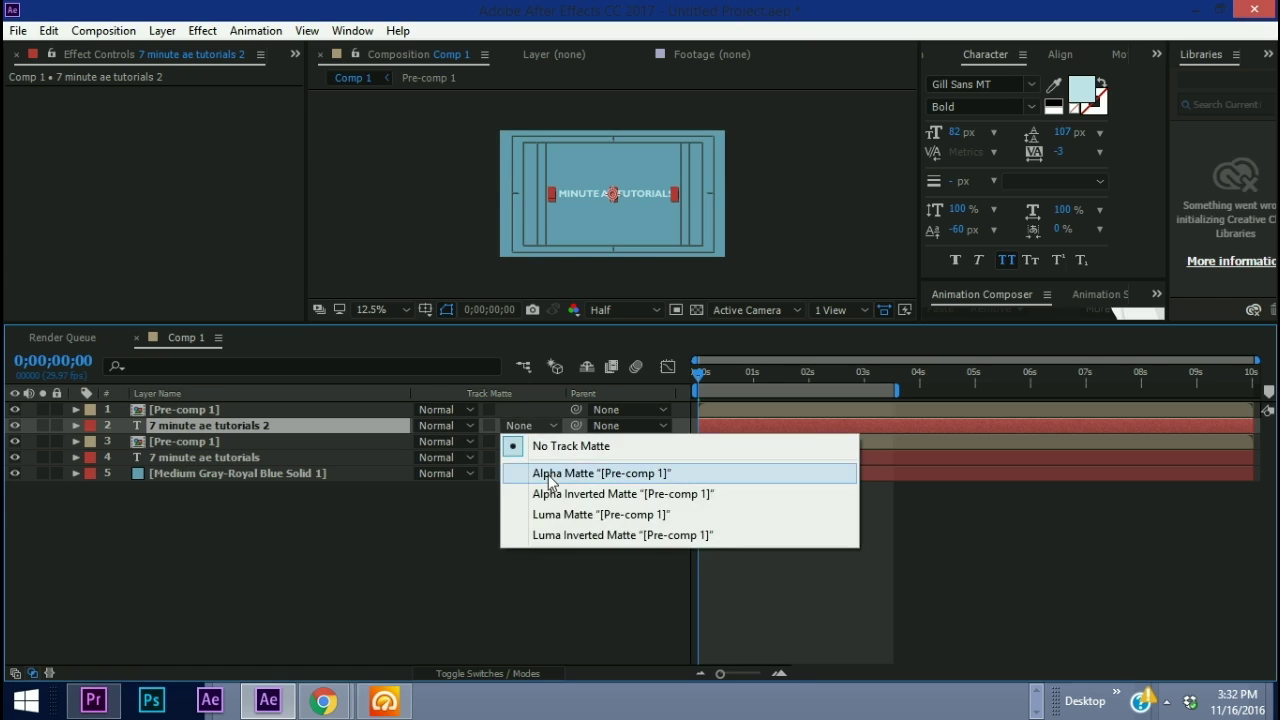
left_click(549, 474)
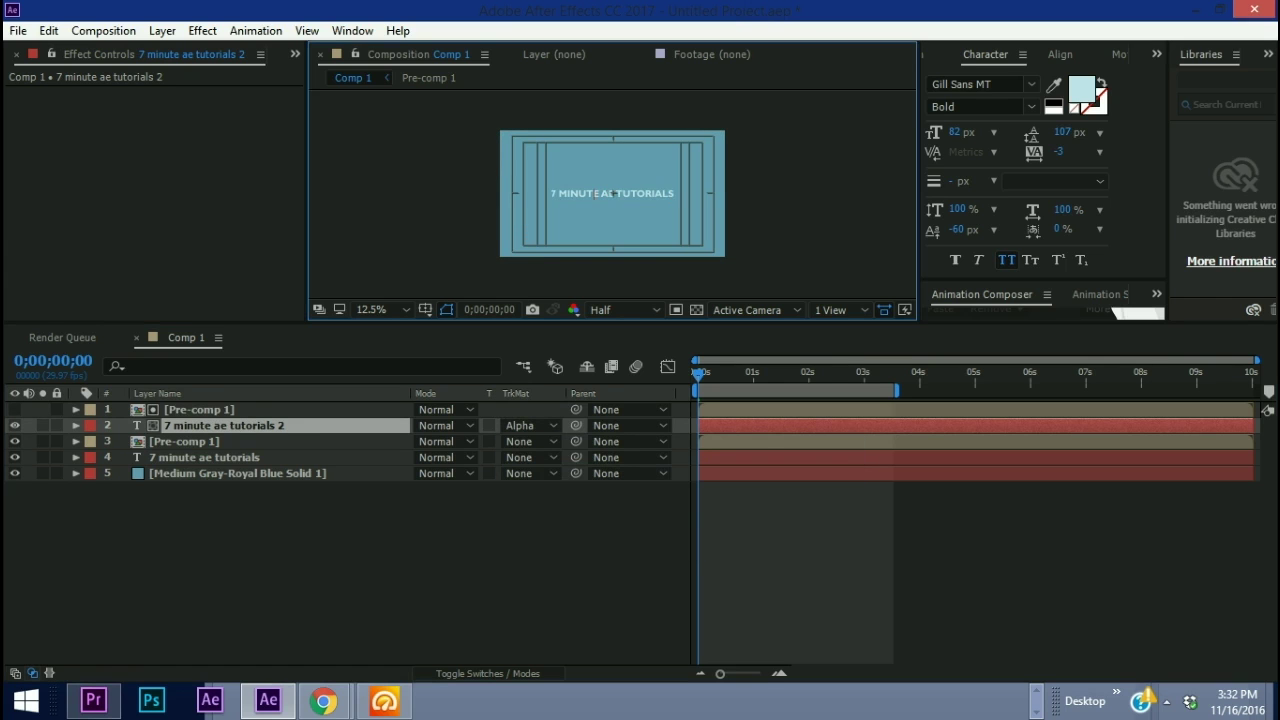
left_click(1095, 95)
type("000000")
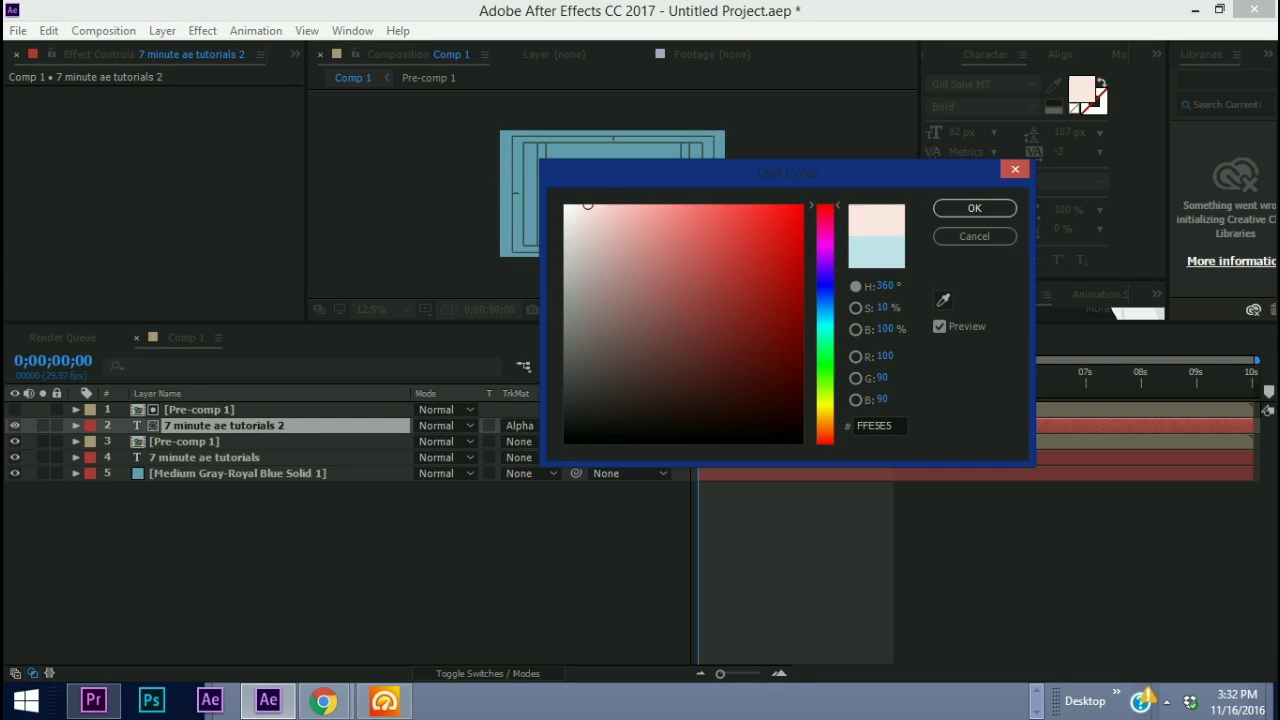
key("Return")
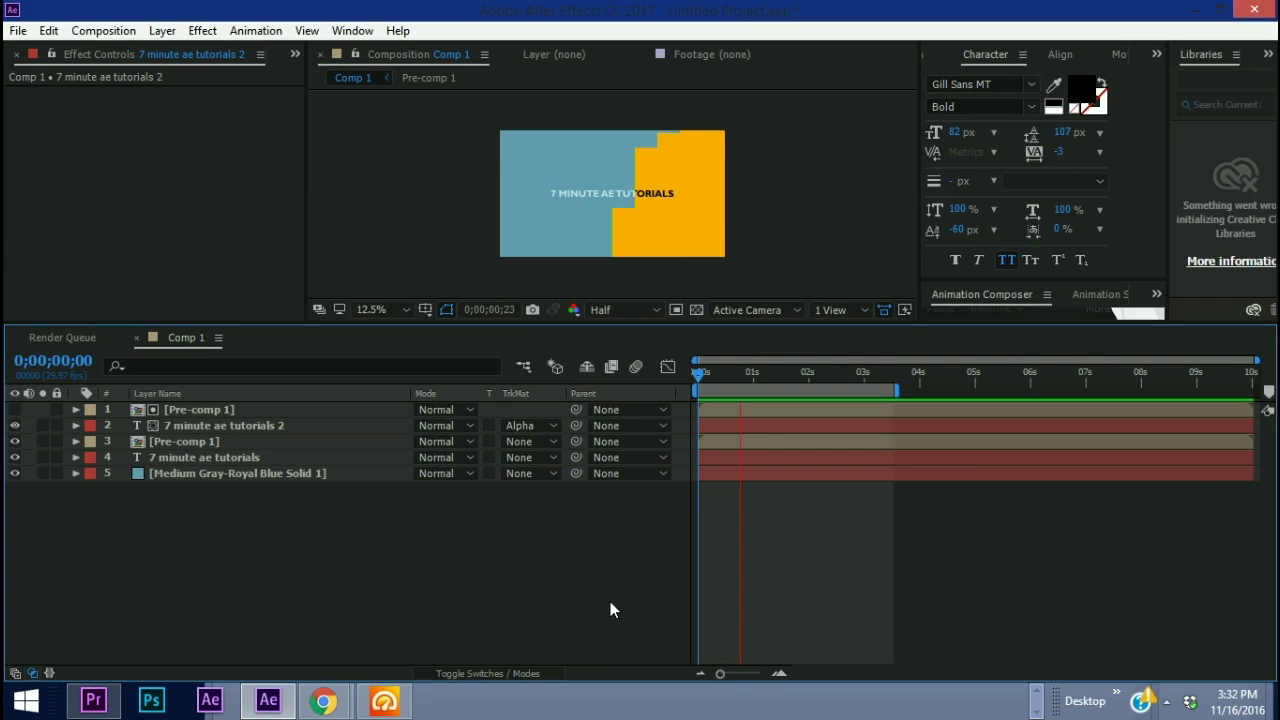